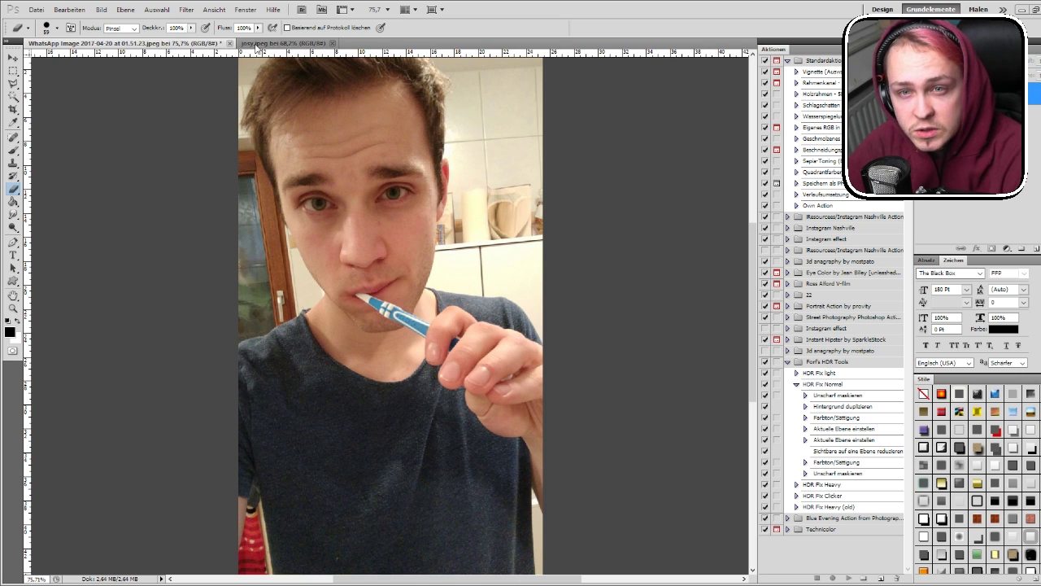
Step: Drag the black toy image onto the man's WhatsApp selfie
left_click(260, 44)
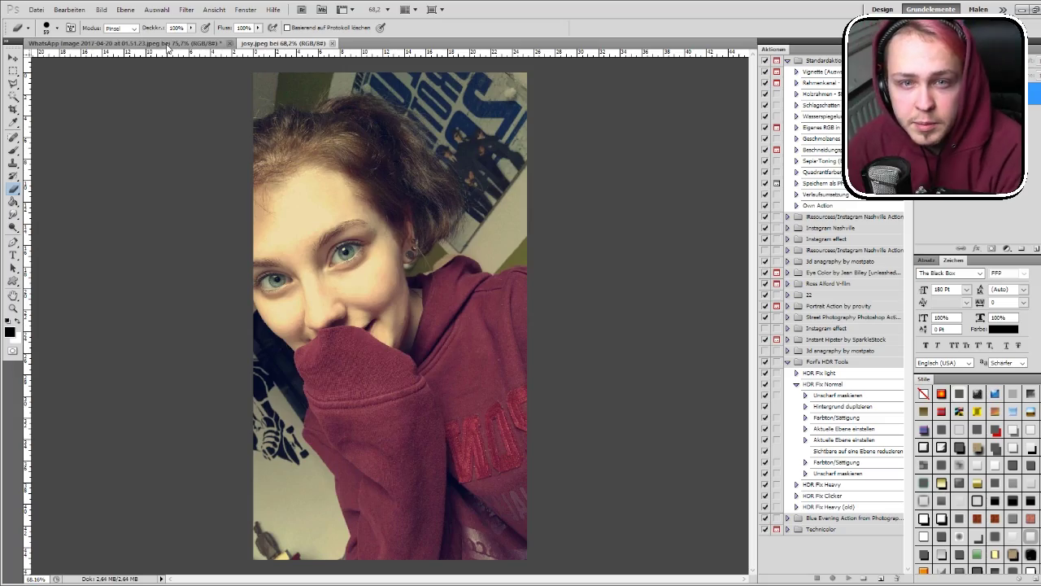
left_click(168, 45)
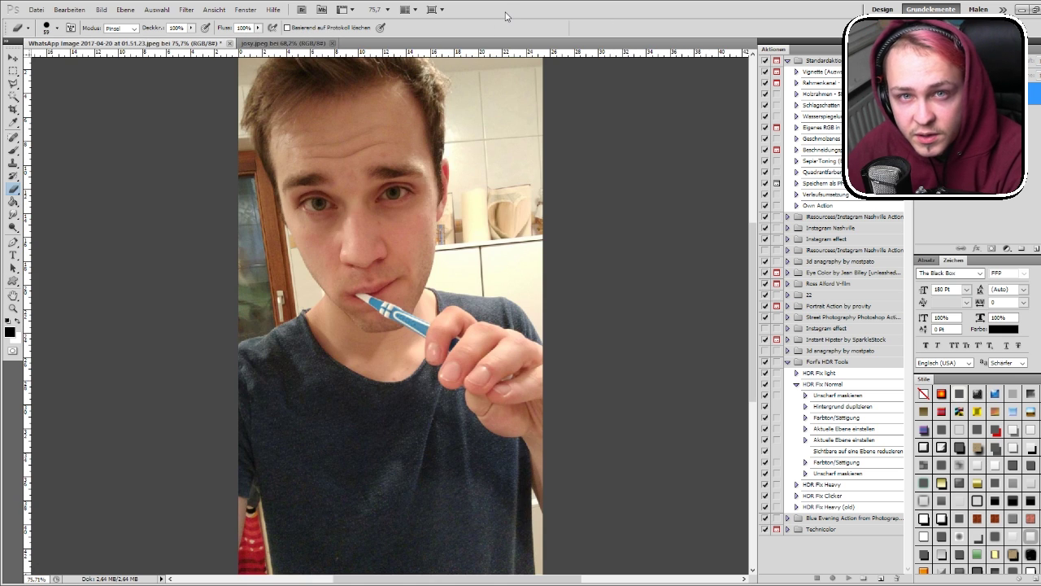
left_click_drag(504, 16, 488, 319)
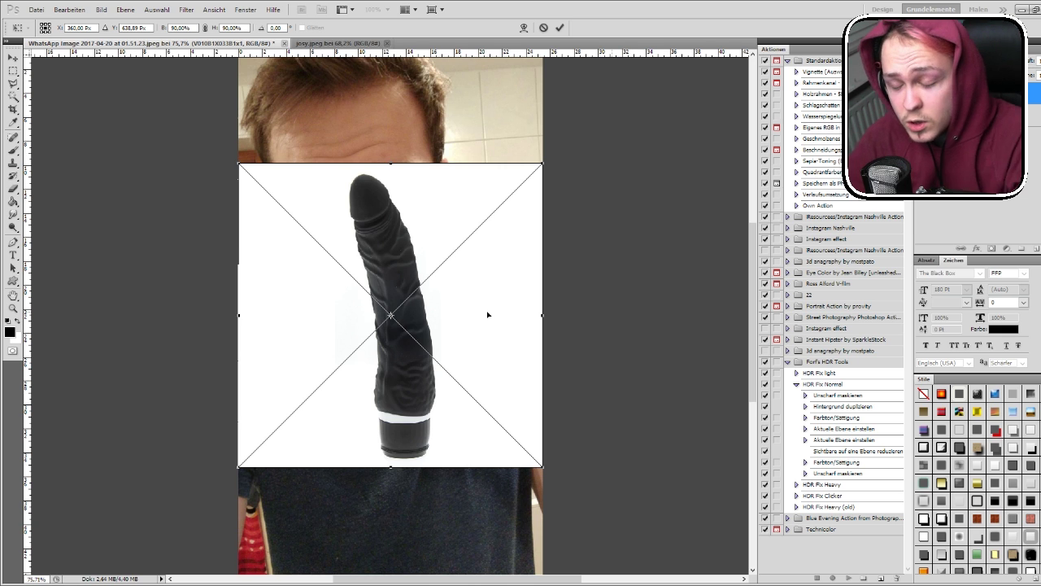
left_click_drag(488, 315, 393, 288)
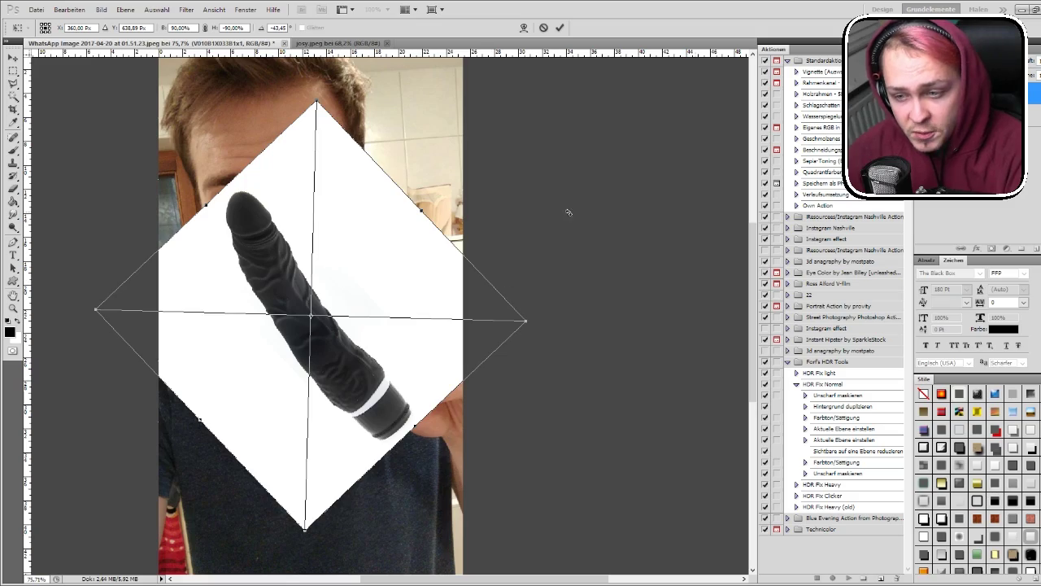
Step: Rotate the toy and angle it diagonally from the man's lips down into his hand
left_click_drag(568, 213, 570, 354)
left_click_drag(521, 319, 542, 312)
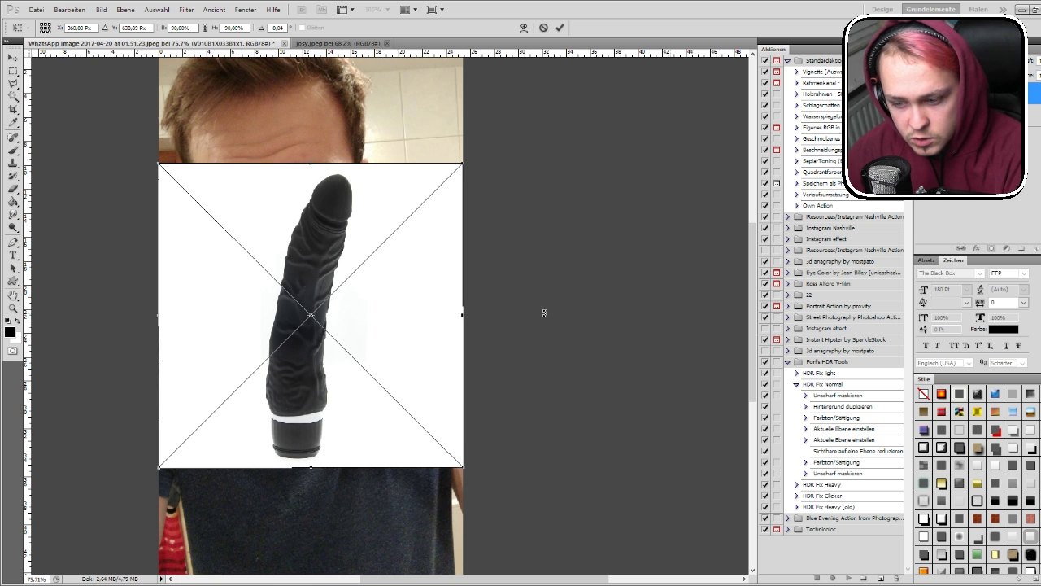
key("Return")
key("b")
mouse_move(476, 358)
left_mouse_down()
mouse_move(455, 309)
mouse_move(455, 276)
left_mouse_up()
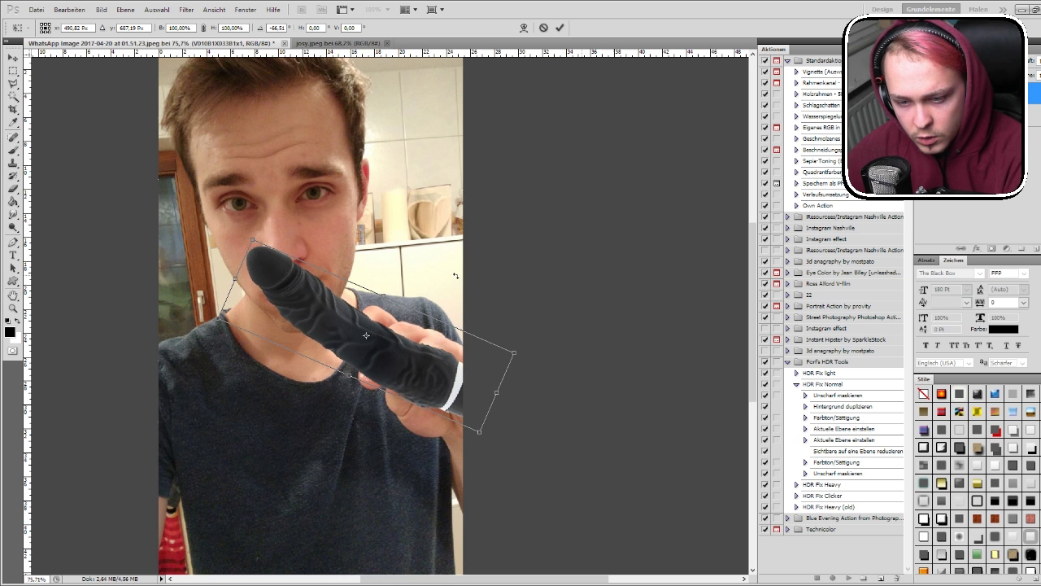
left_click_drag(421, 348, 419, 356)
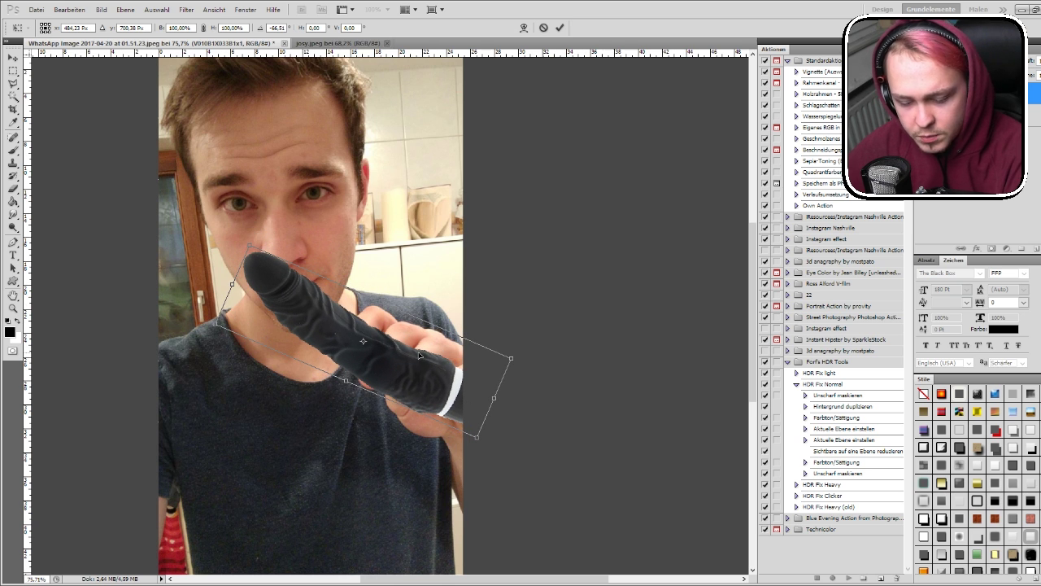
key("Return")
Step: Trace a Magnetic Lasso selection around the man's hand and fingers
key("e")
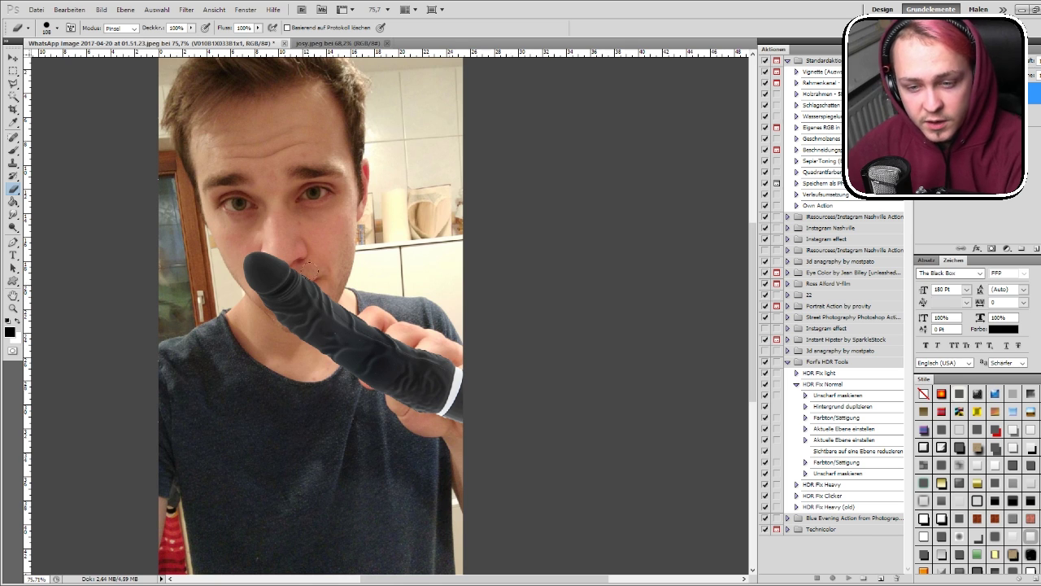
scroll(382, 338, "up", 3)
scroll(382, 339, "up", 1)
key("l")
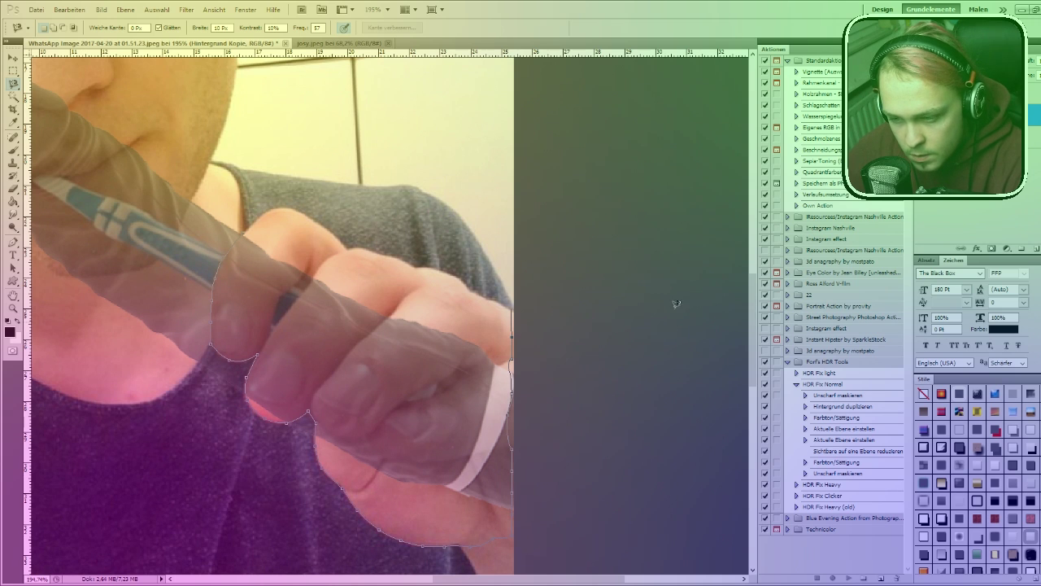
double_click(213, 346)
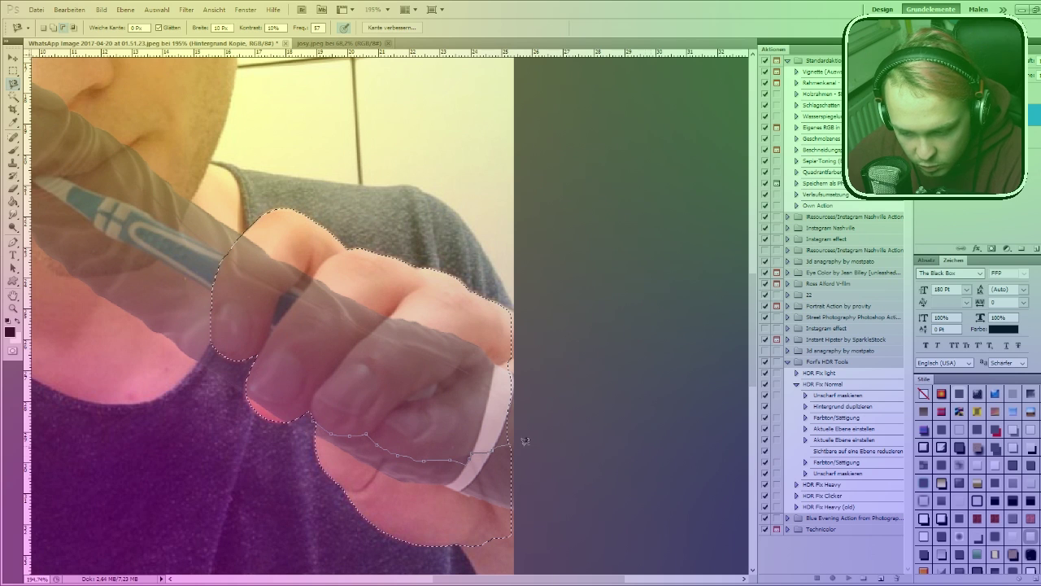
left_click(316, 426)
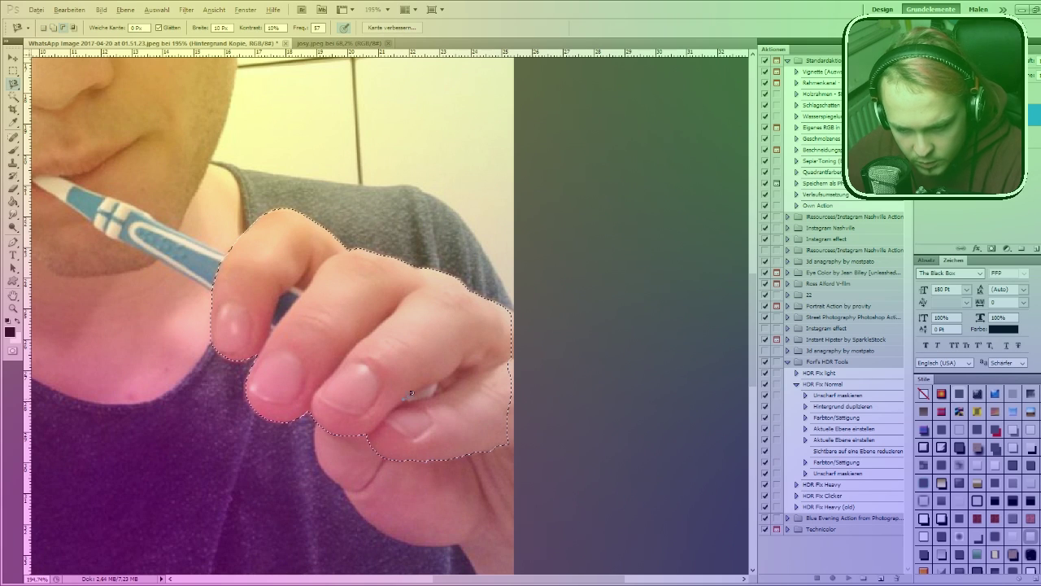
scroll(411, 393, "up", 5)
left_click(382, 401)
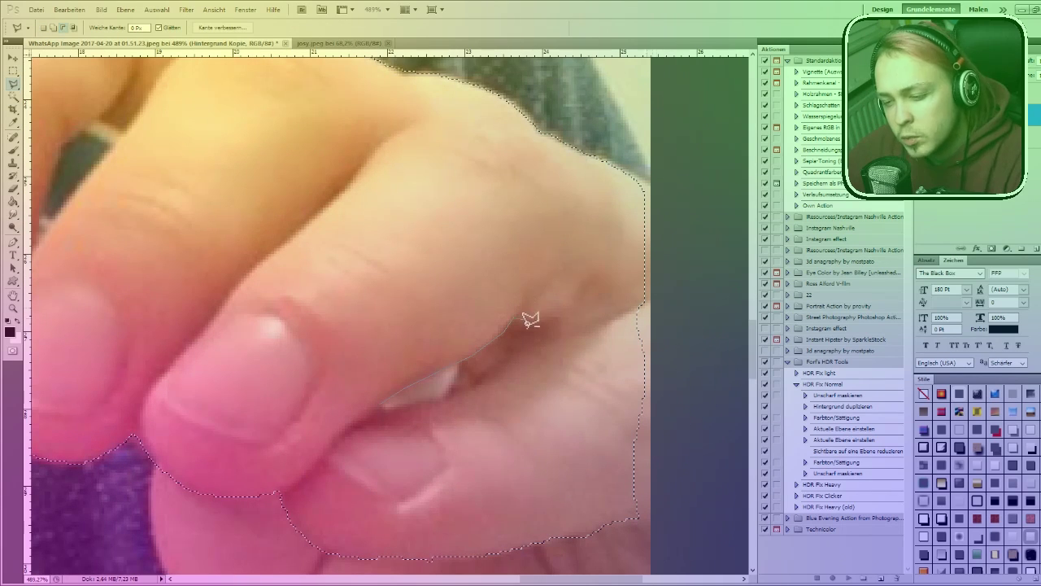
left_click(383, 401)
Step: Refine the selection around the gaps between his fingers
scroll(132, 314, "down", 5)
scroll(132, 314, "up", 4)
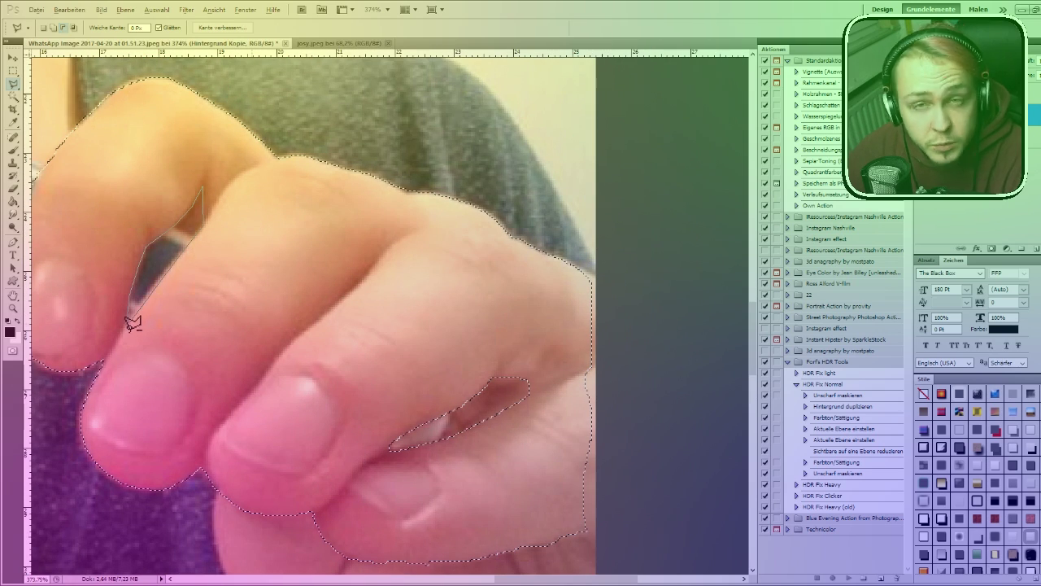
double_click(570, 291)
scroll(373, 334, "down", 4)
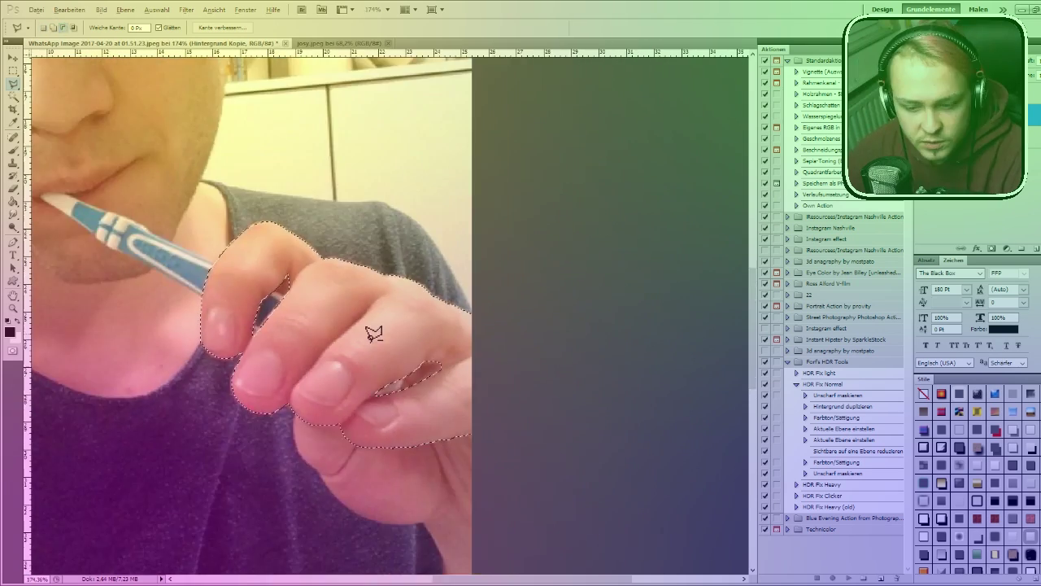
scroll(298, 418, "down", 5)
scroll(325, 349, "up", 3)
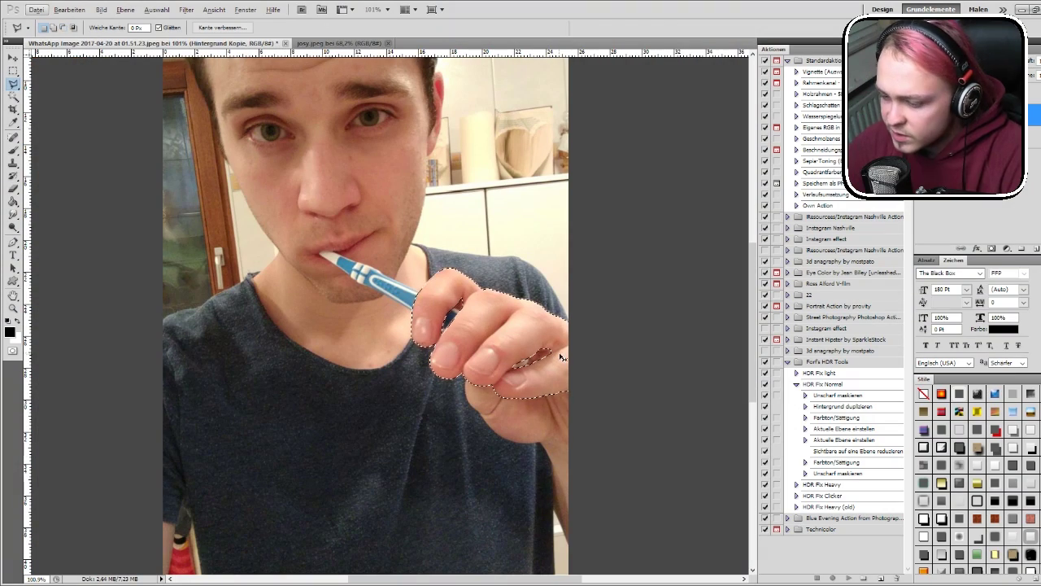
left_click(556, 357)
double_click(557, 352)
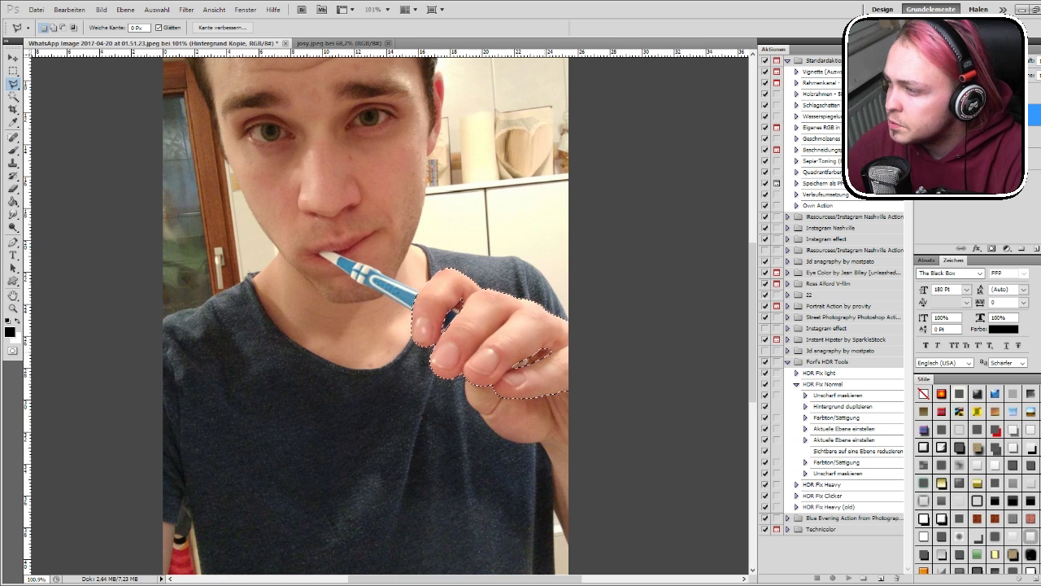
Step: Paste the toy behind the selected fingers and restore it to 100% opacity
key("ctrl+v")
key("ctrl+alt+shift+v")
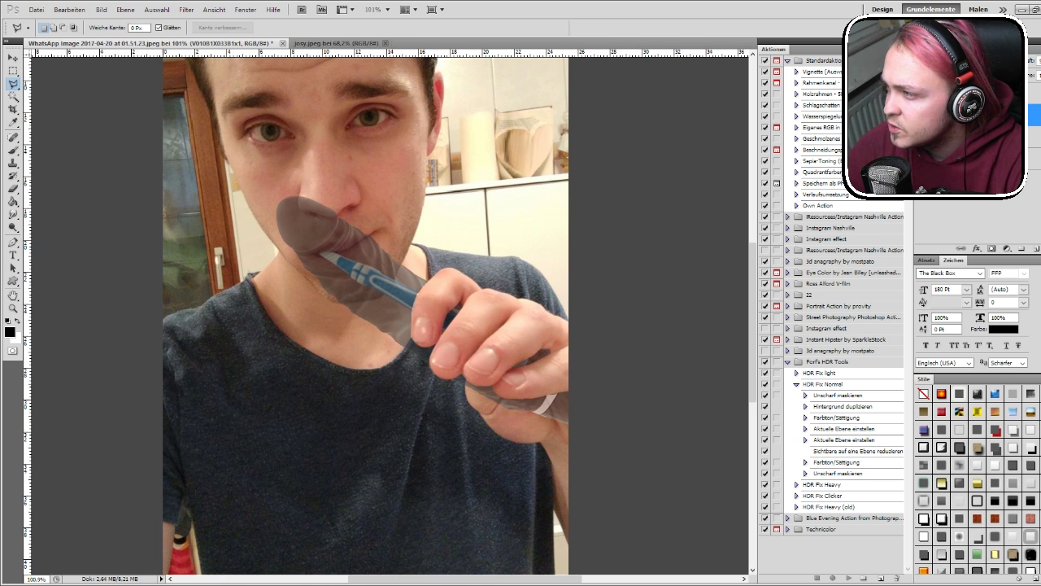
key("0")
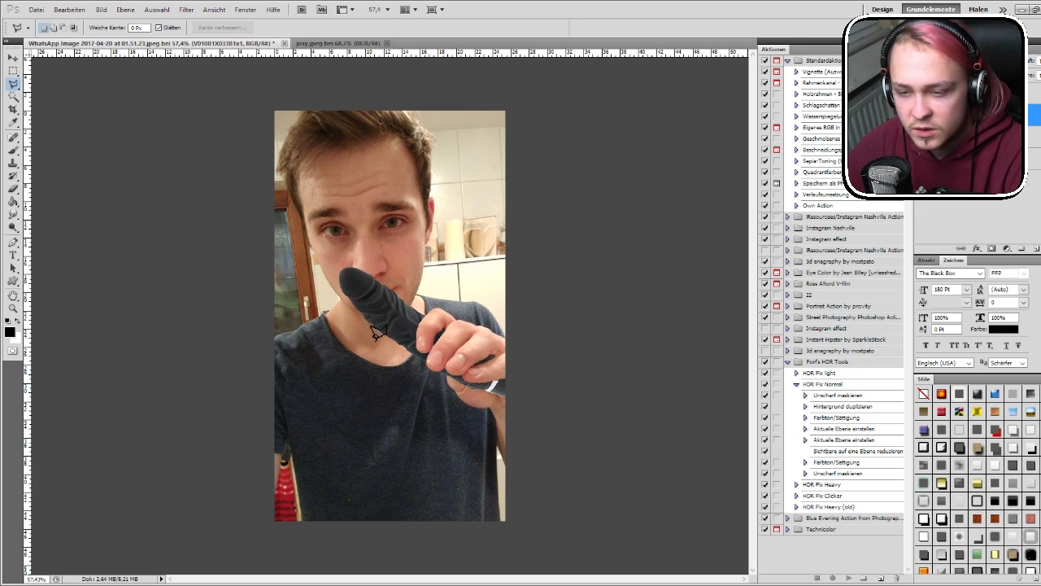
Step: Add a new layer where the man's cheek on the photo's left bulges outward
scroll(388, 298, "up", 1)
scroll(388, 314, "up", 2)
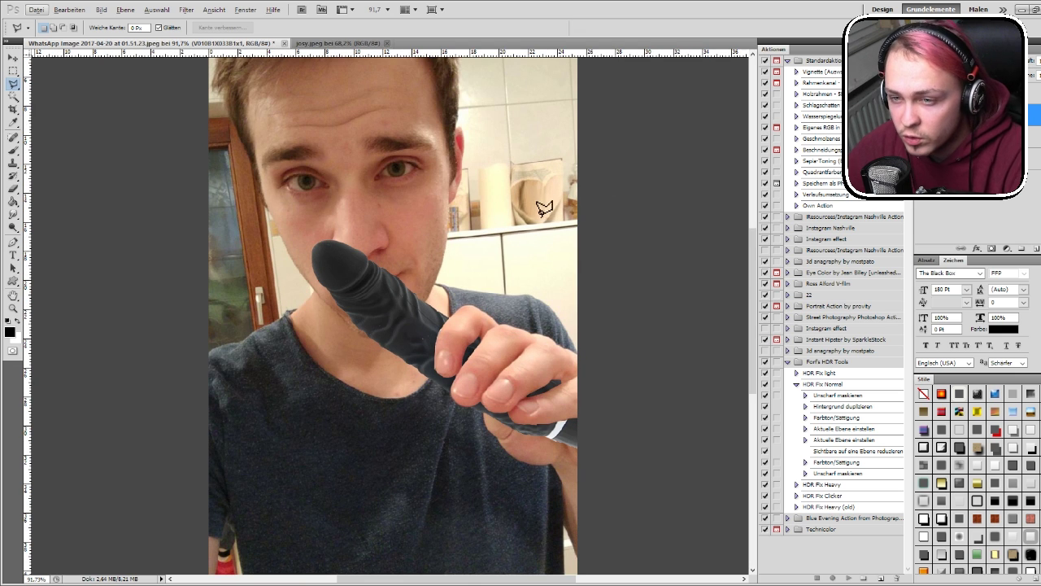
scroll(348, 280, "down", 1)
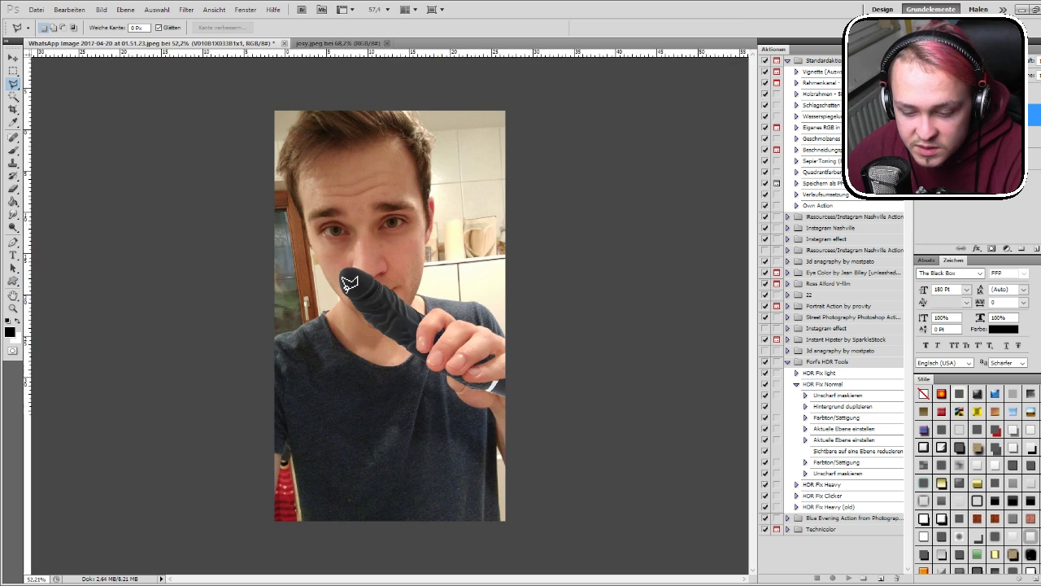
scroll(348, 281, "down", 1)
scroll(348, 283, "up", 1)
scroll(348, 281, "up", 1)
scroll(351, 281, "up", 1)
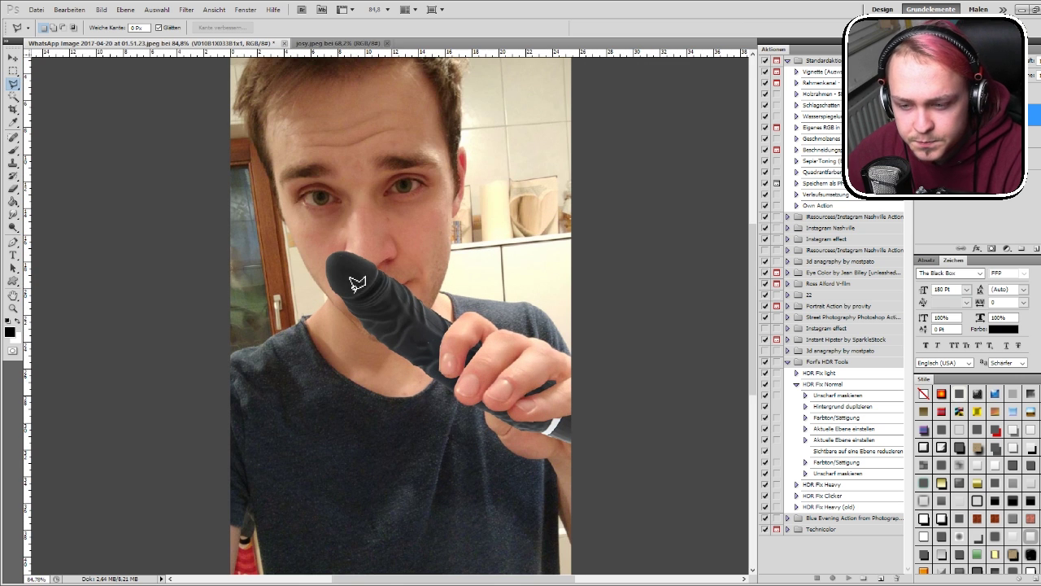
scroll(426, 309, "up", 1)
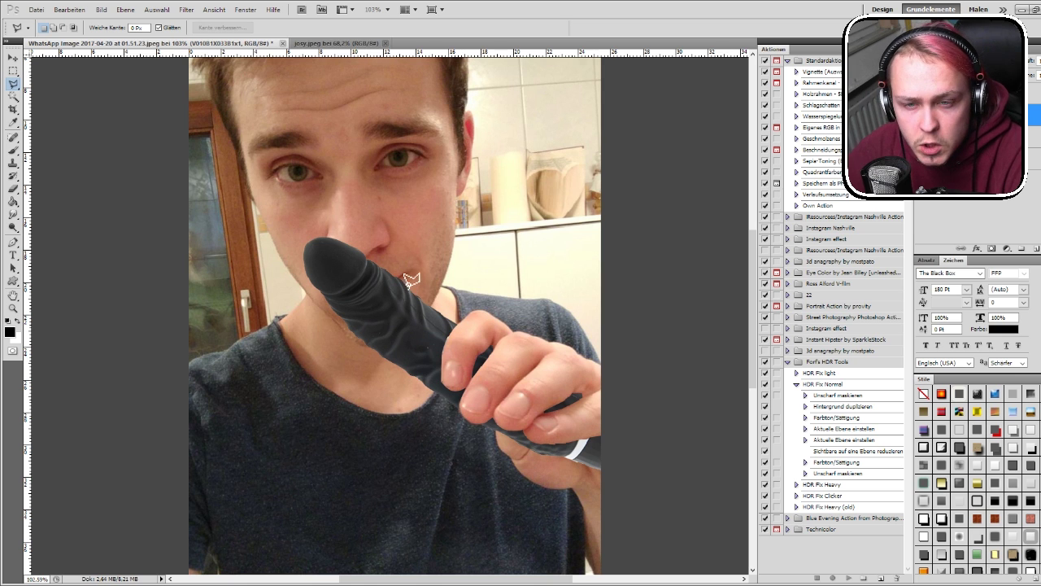
key("ctrl+v")
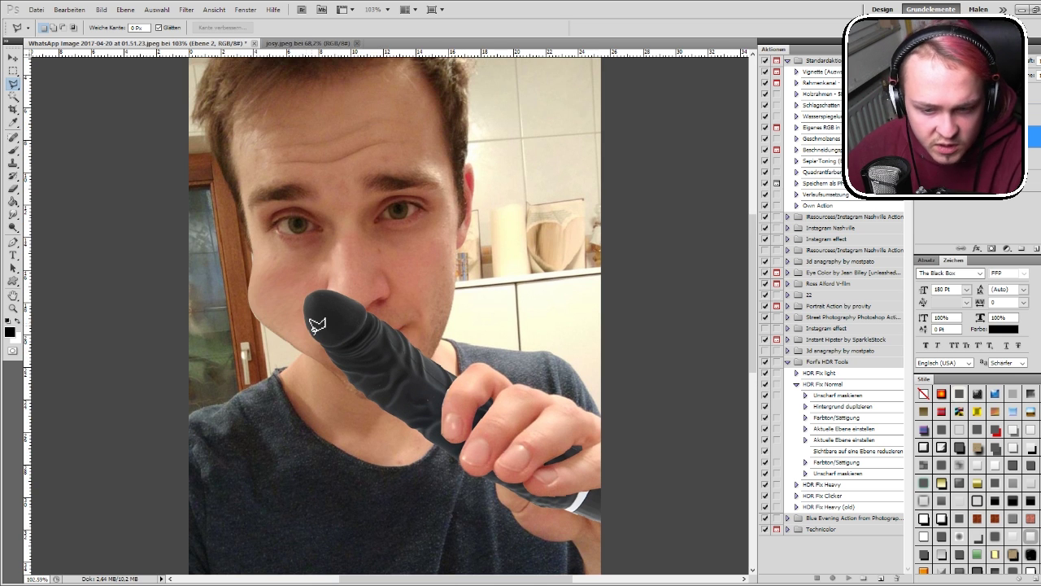
left_click(10, 189)
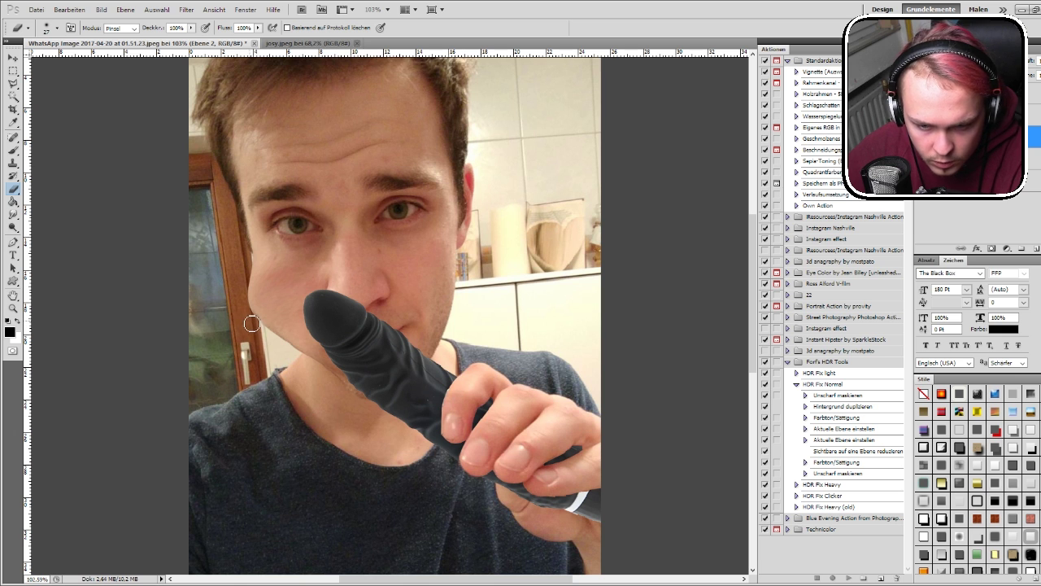
Step: Zoom in on the cheek, shrink the eraser brush to 8 px, then fit the photo
scroll(251, 323, "up", 3)
scroll(252, 300, "up", 3)
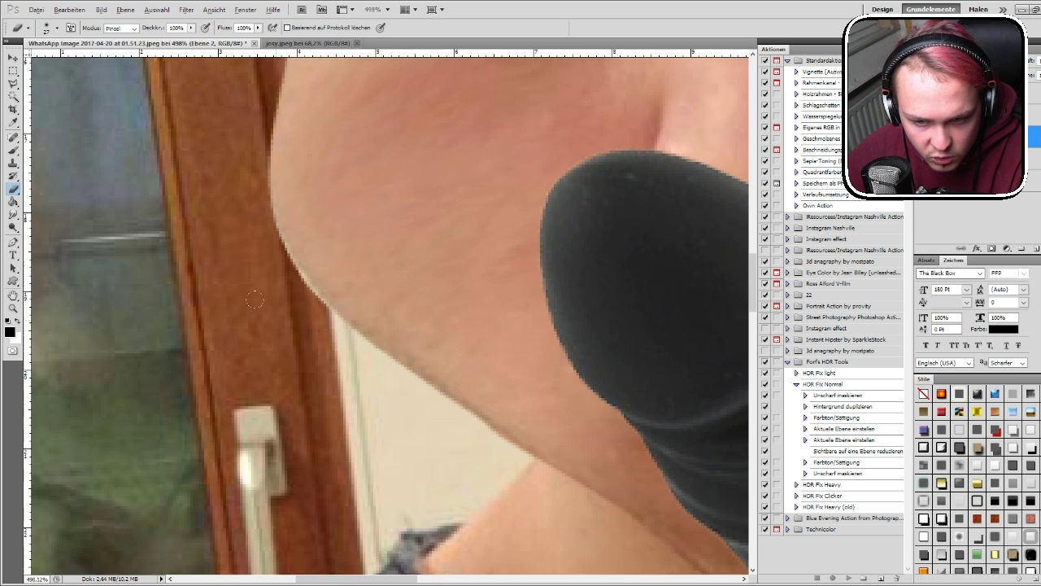
key("bracketleft")
key("bracketleft")
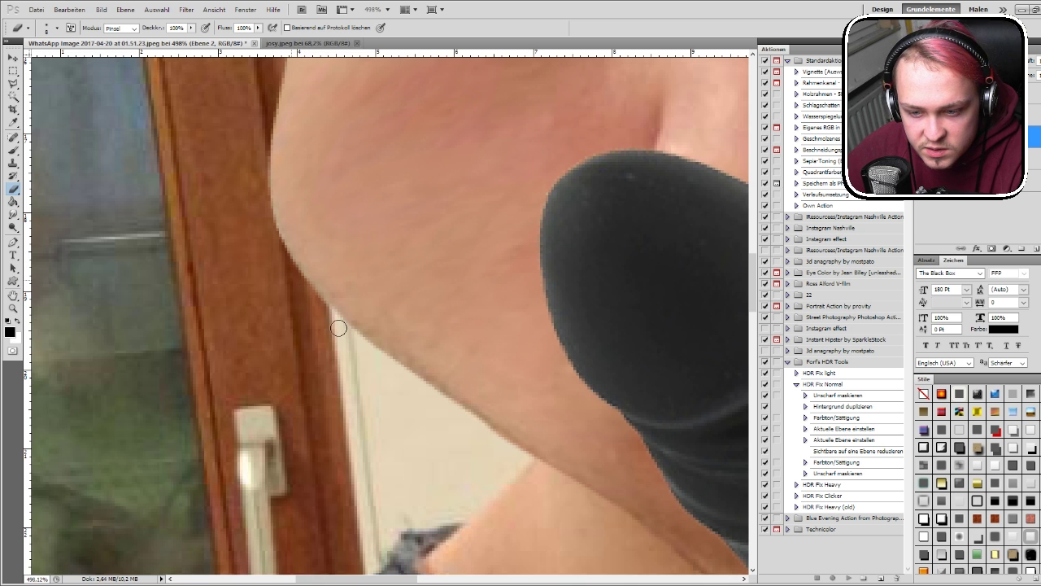
key("ctrl+0")
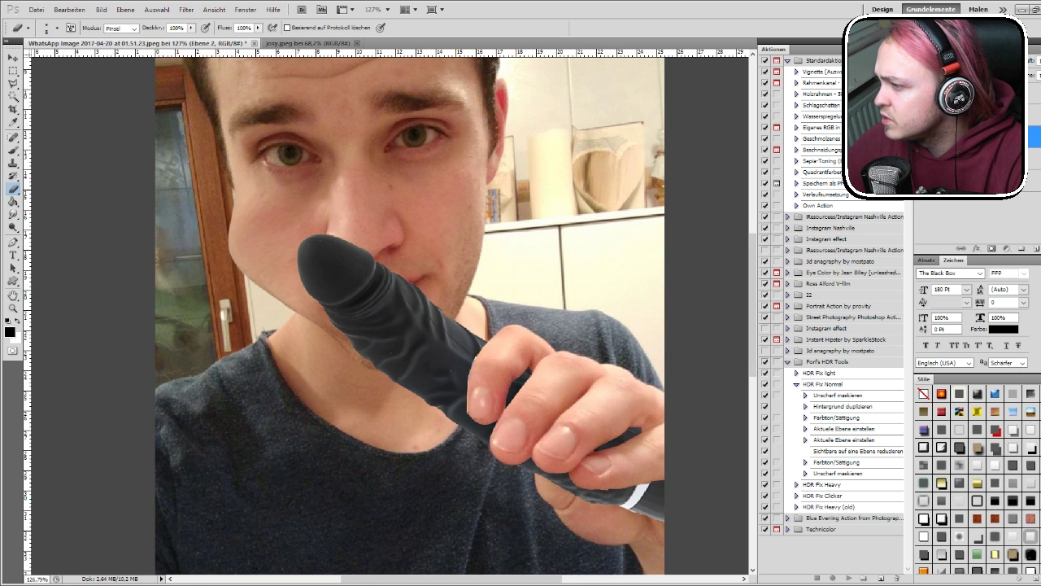
Step: Erase the toy's tip near the nose and lower the toy layer to 50% opacity
key("ctrl+e")
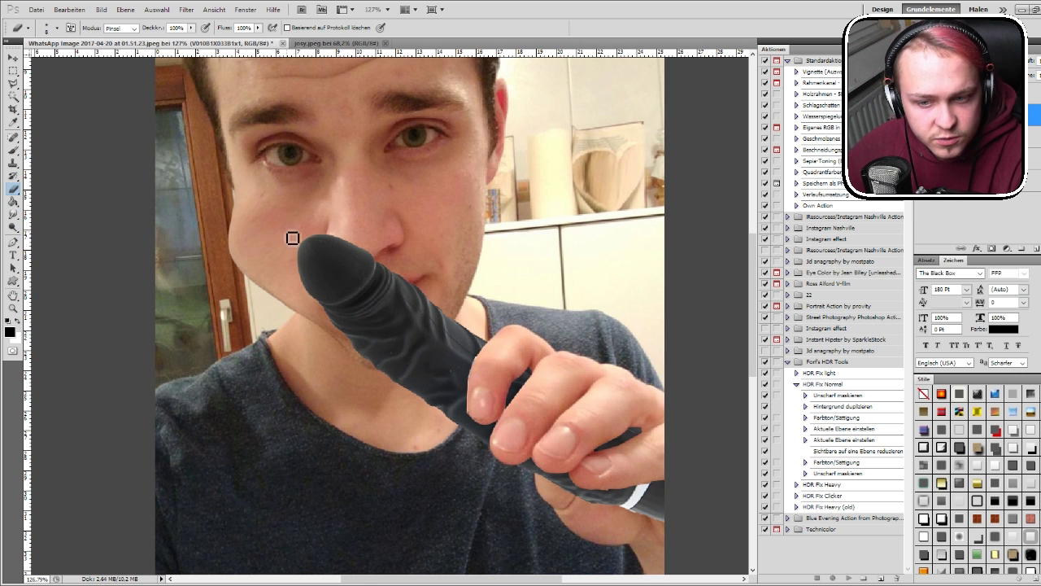
mouse_move(269, 242)
left_mouse_down()
mouse_move(281, 290)
mouse_move(323, 292)
left_mouse_up()
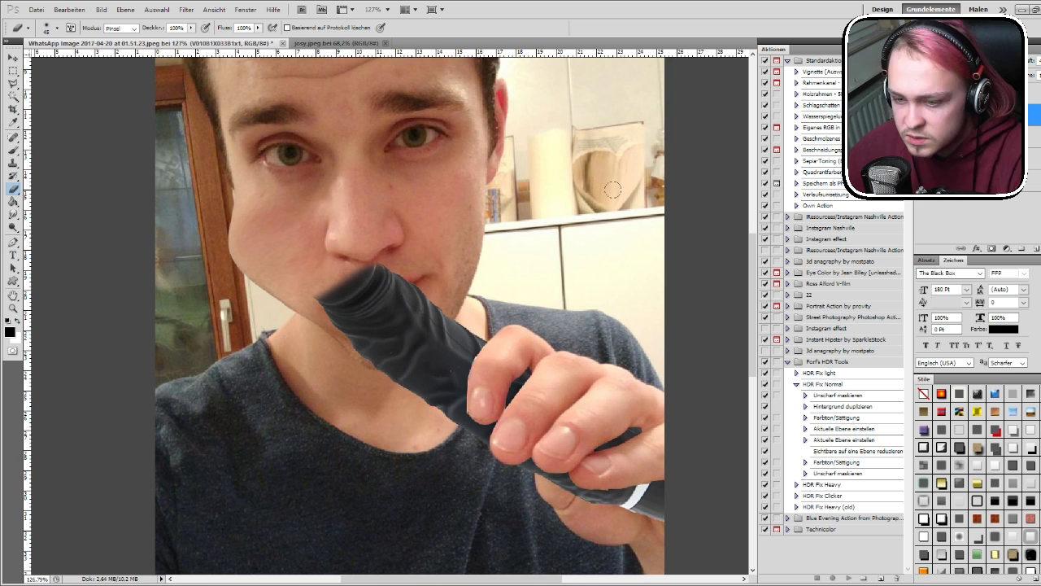
key("5")
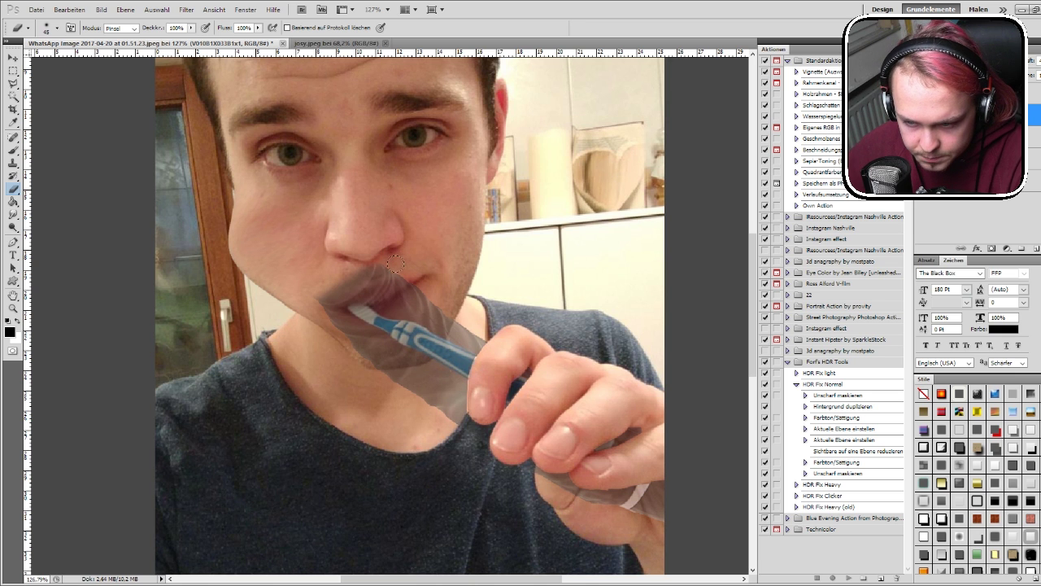
scroll(394, 264, "up", 2)
scroll(382, 259, "up", 3)
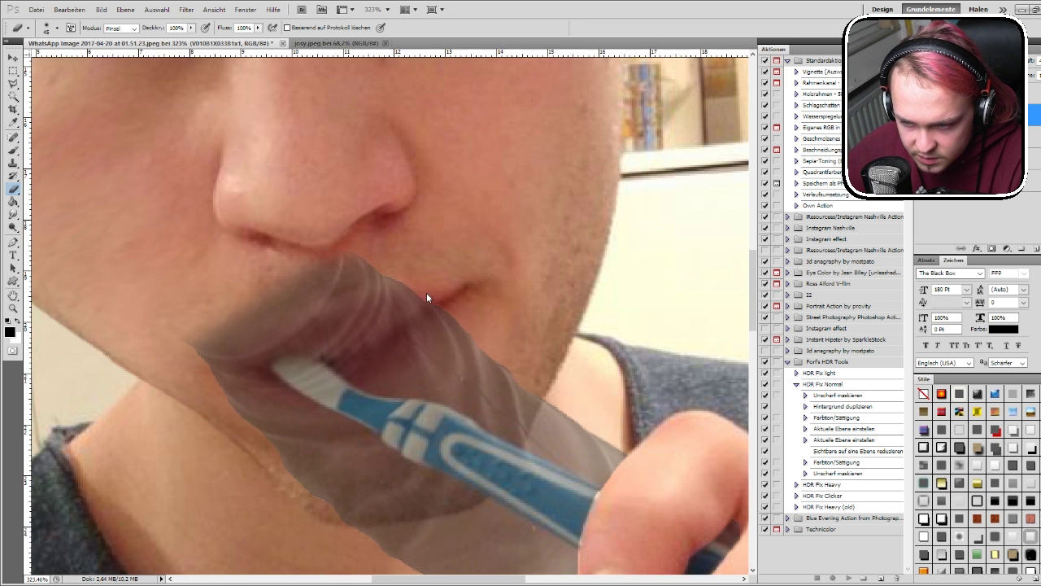
Step: With a 10-px brush, erase the toy overlay above the upper lip and near the chin
key("bracketleft")
key("bracketleft")
key("bracketleft")
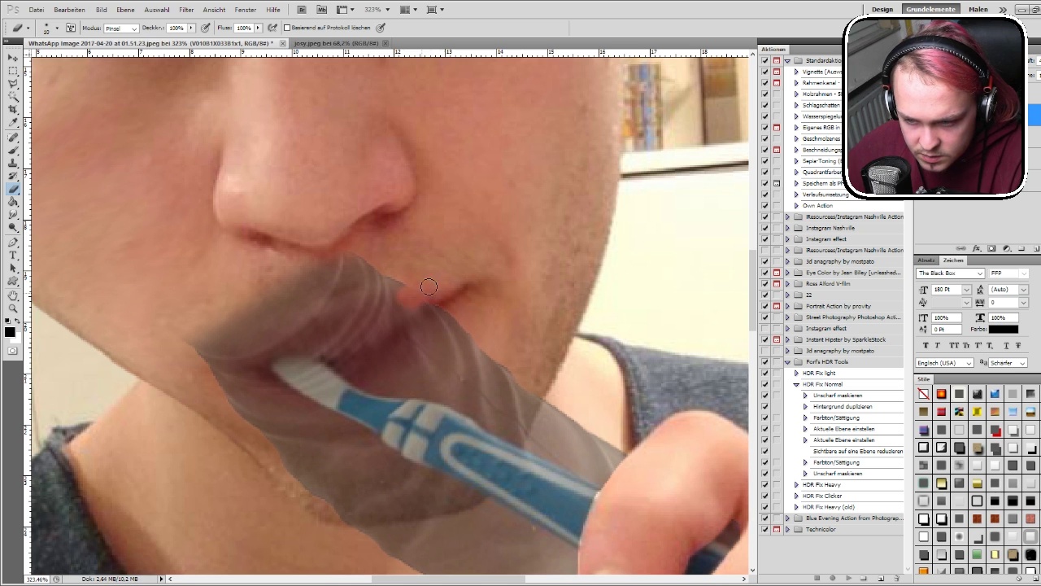
mouse_move(393, 312)
left_mouse_down()
mouse_move(350, 262)
mouse_move(301, 261)
mouse_move(182, 360)
mouse_move(318, 259)
left_mouse_up()
left_click_drag(197, 340, 187, 354)
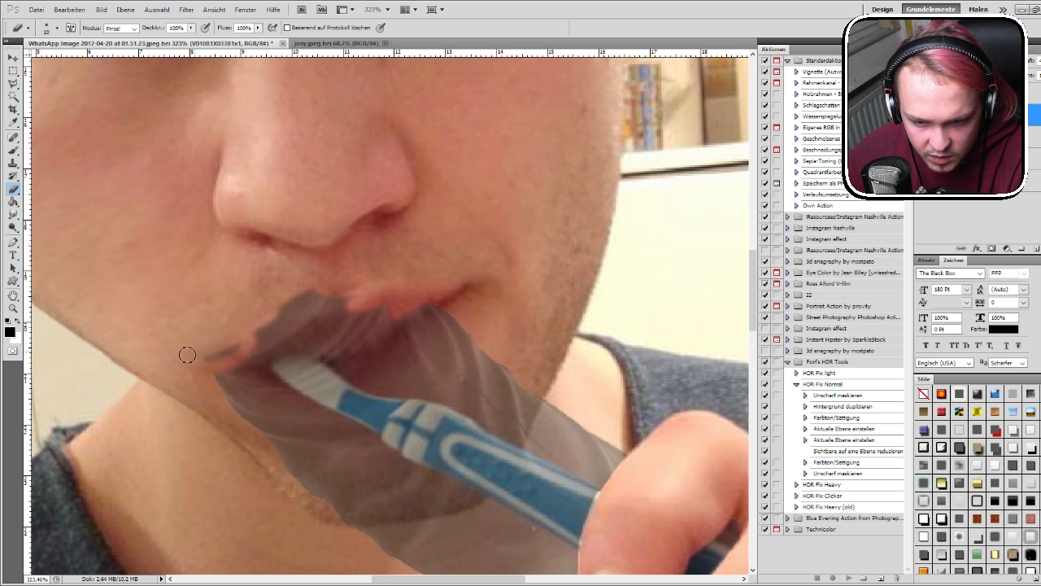
left_click_drag(252, 346, 364, 297)
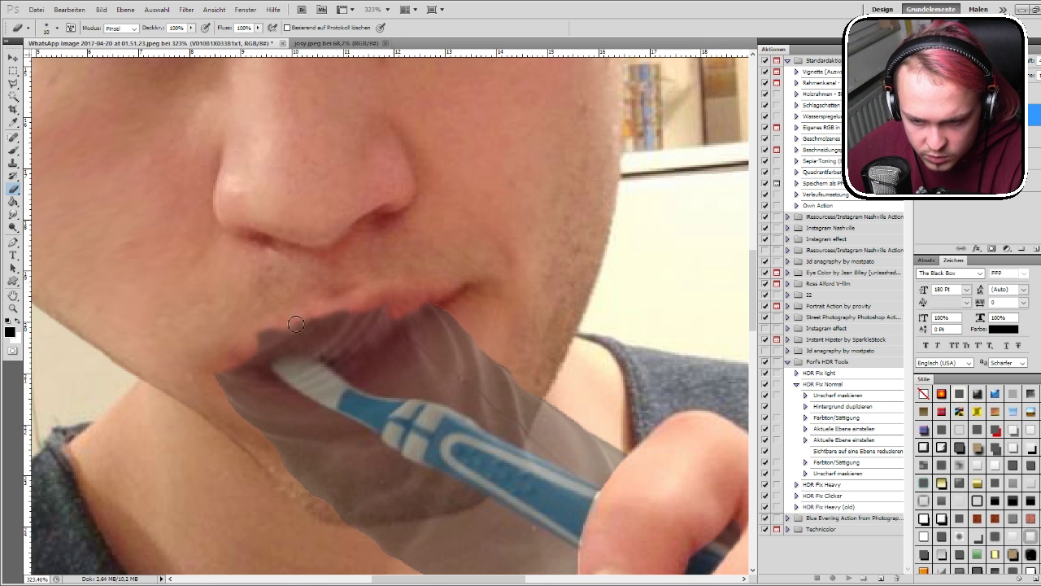
key("ctrl+0")
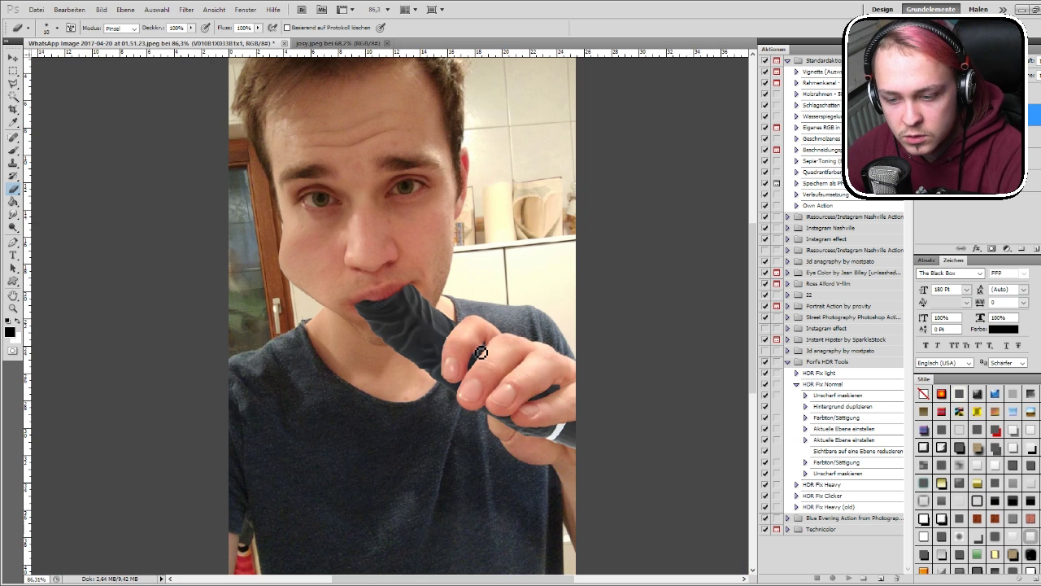
scroll(368, 298, "up", 5)
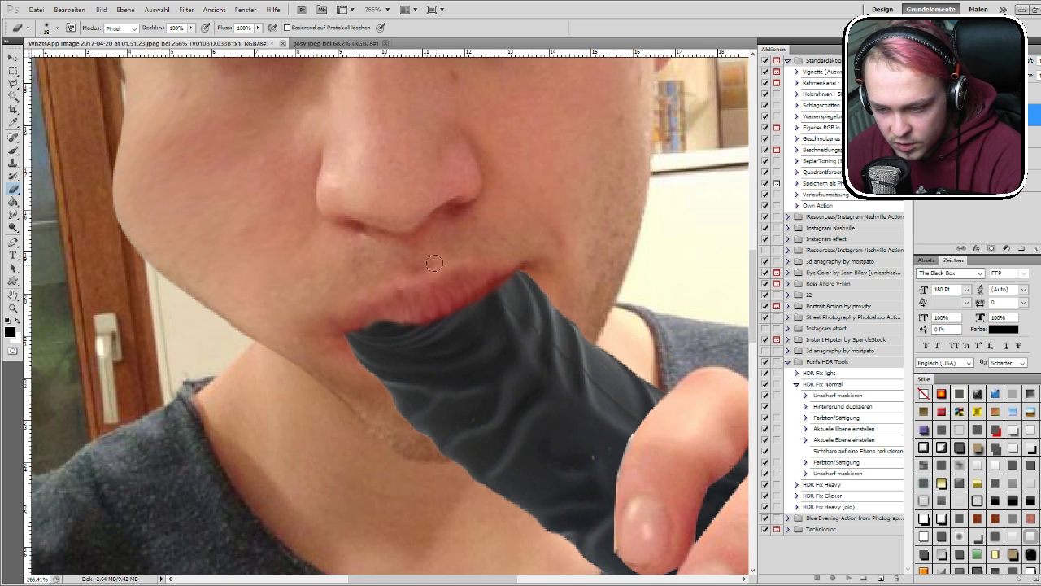
scroll(434, 274, "down", 6)
scroll(399, 269, "down", 3)
scroll(397, 271, "up", 2)
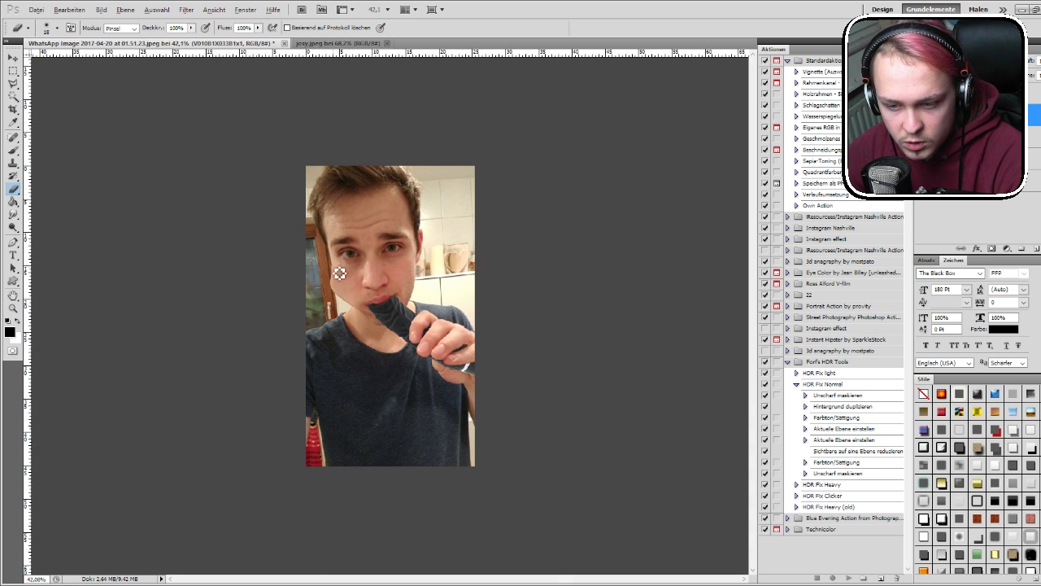
scroll(323, 249, "up", 1)
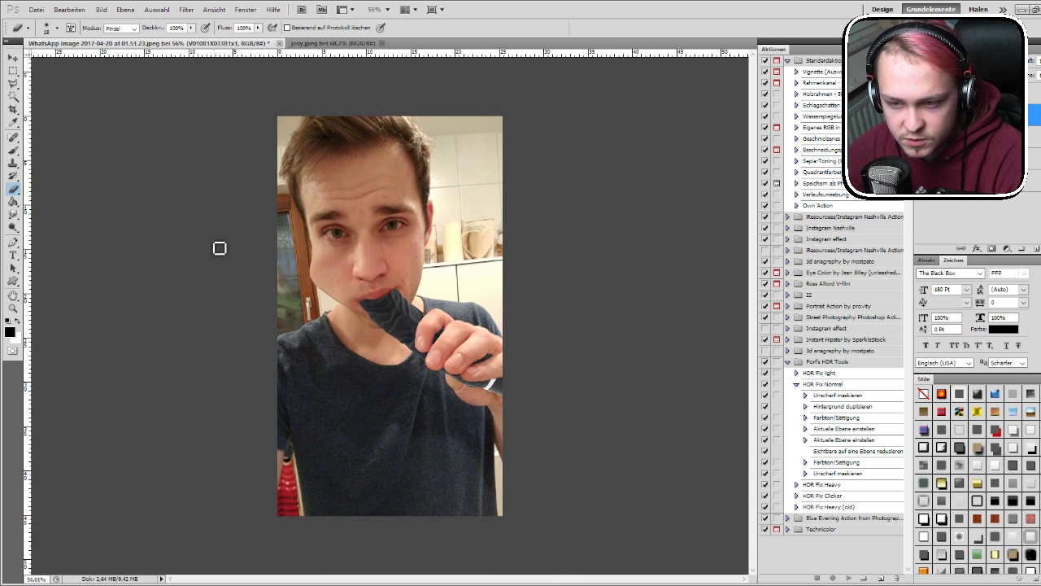
scroll(329, 214, "up", 2)
scroll(477, 274, "down", 3)
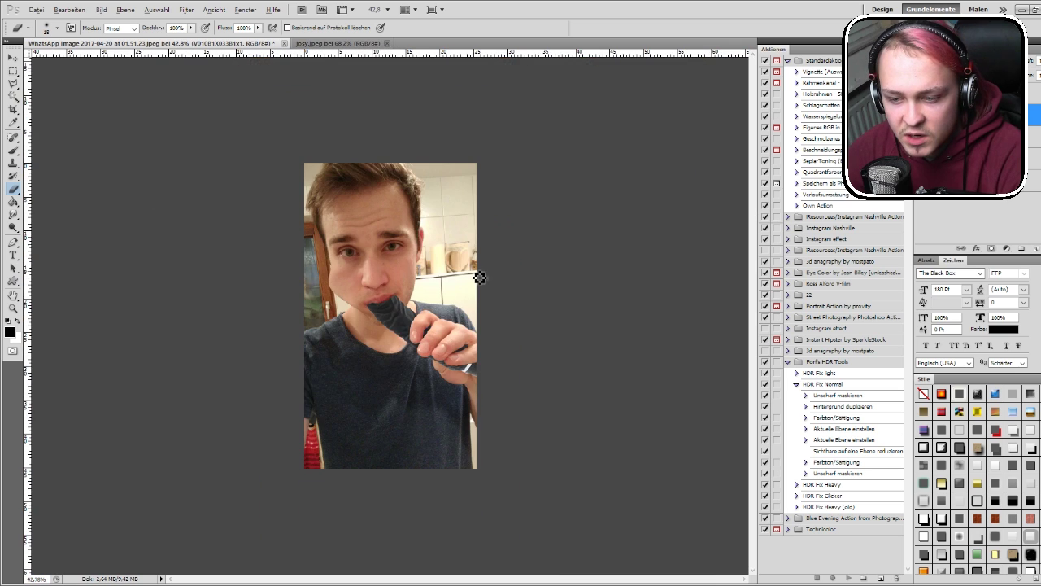
scroll(346, 240, "up", 2)
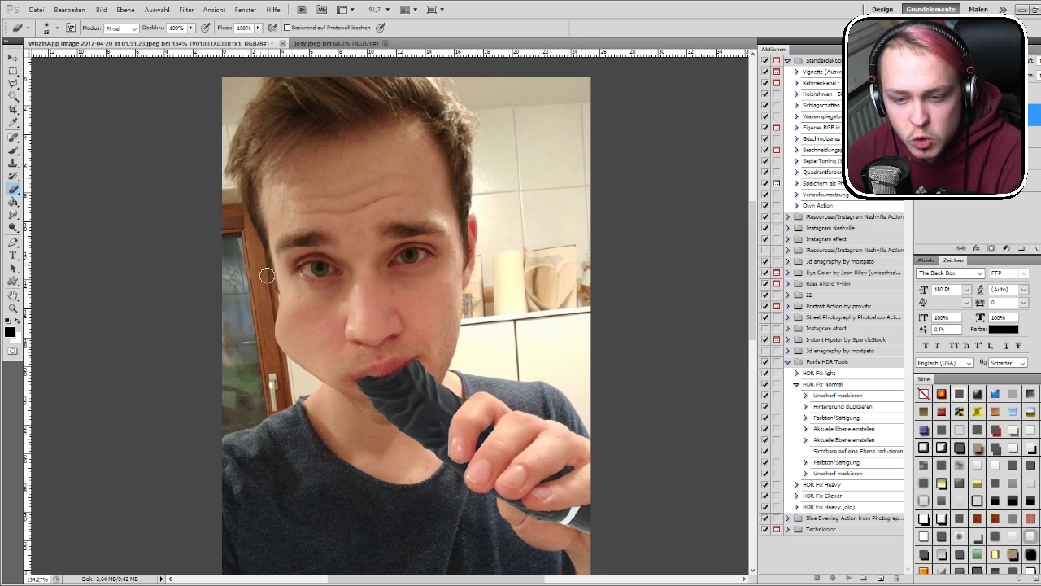
Step: Outline a patch of eye white on the photo's left eye with the Polygonal Lasso
scroll(268, 275, "up", 1)
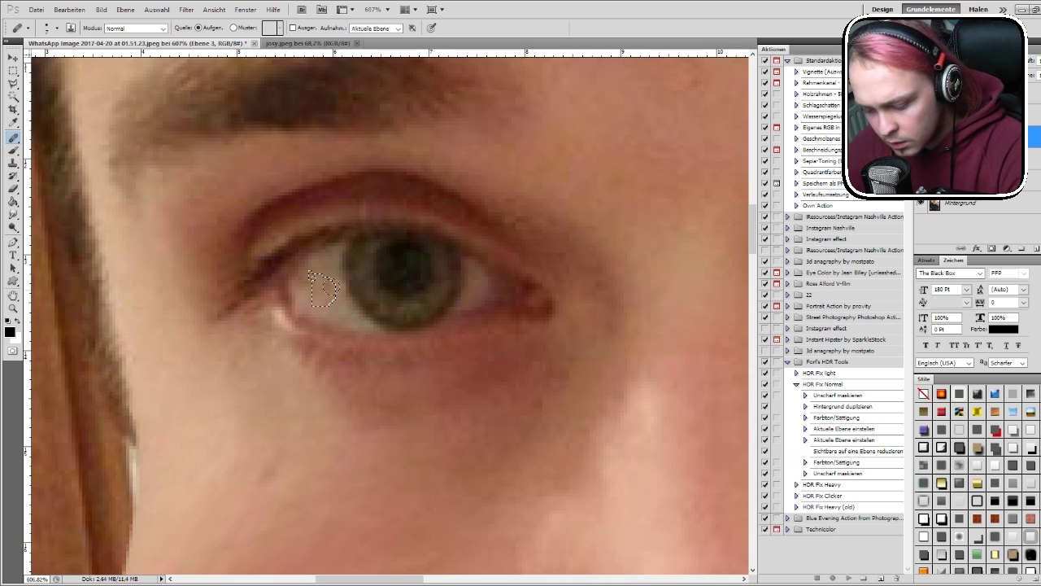
left_click_drag(310, 272, 312, 303)
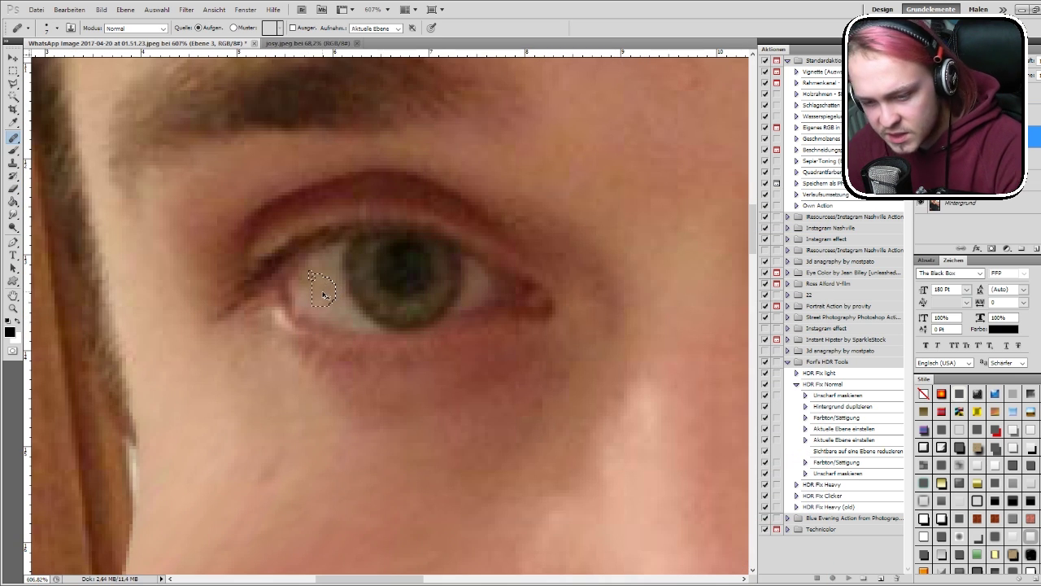
key("ctrl+d")
left_click(13, 84)
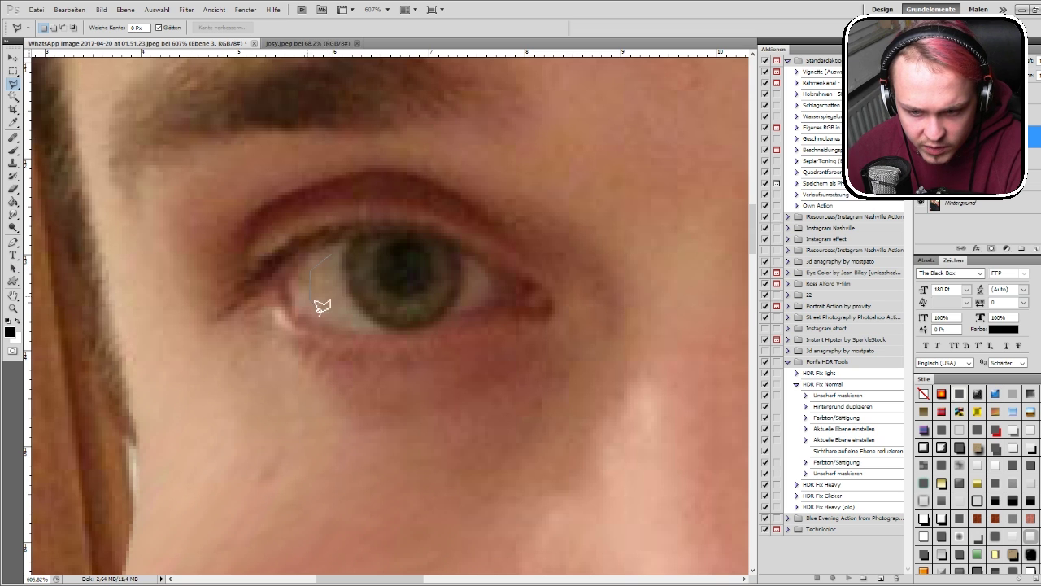
double_click(337, 252)
Step: Copy the eye-white patch to a layer, rotating and stretching it over the lower iris
key("ctrl+j")
key("v")
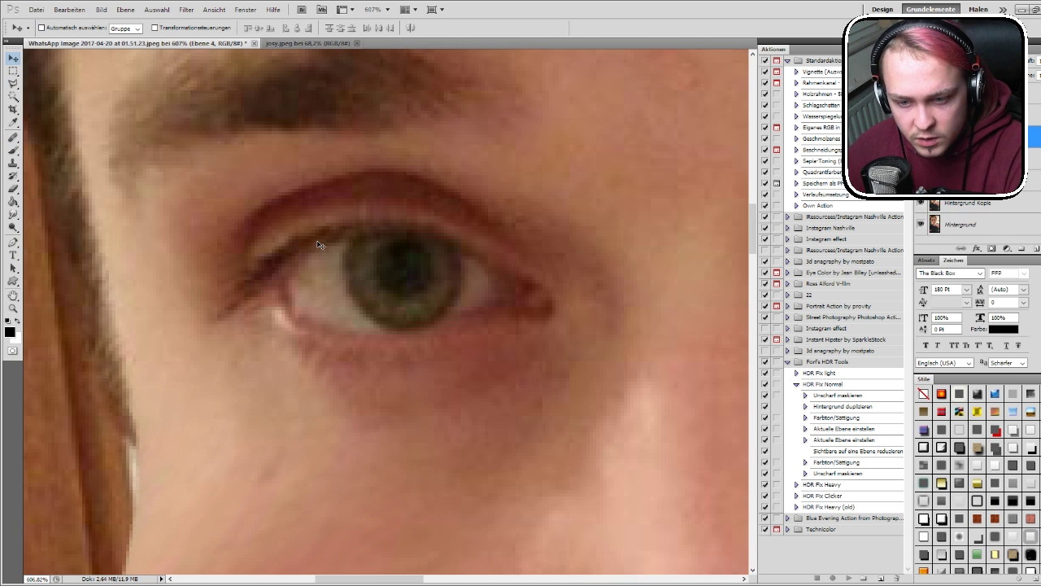
key("ctrl+t")
mouse_move(321, 249)
left_mouse_down("shift")
mouse_move(397, 323)
mouse_move(445, 315)
left_mouse_up("shift")
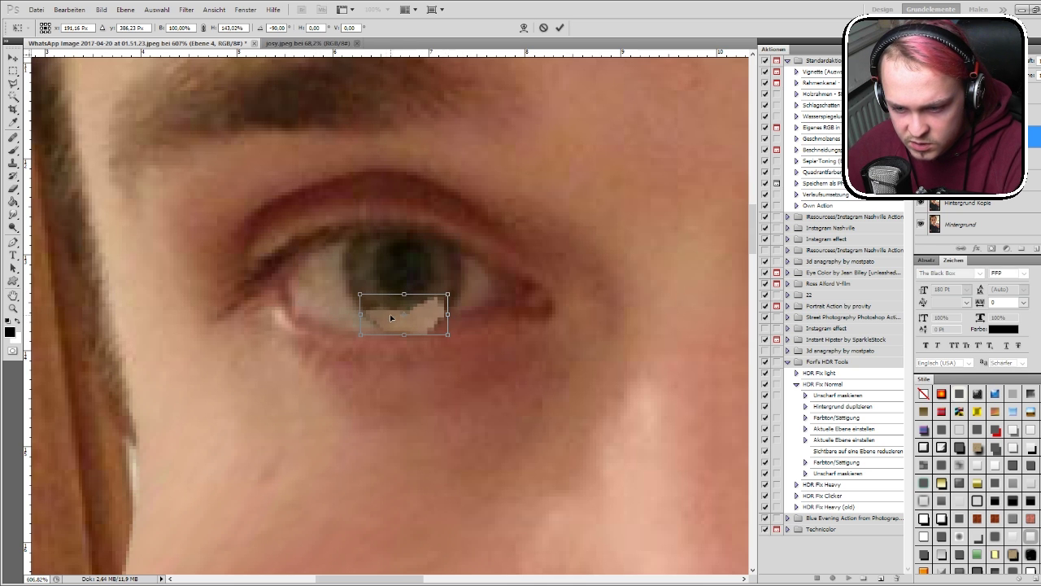
left_click_drag(363, 316, 348, 315)
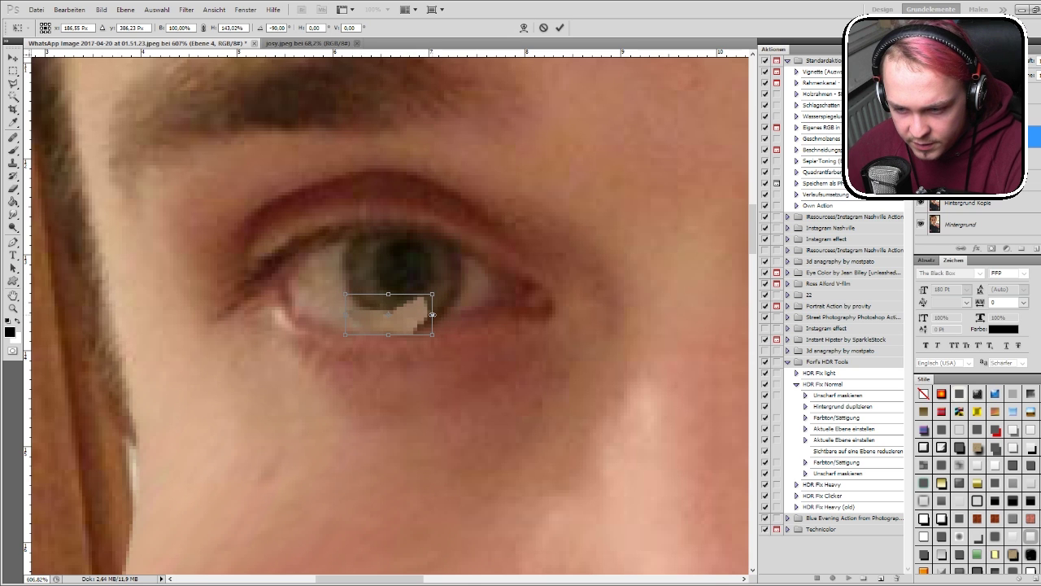
mouse_move(432, 315)
left_mouse_down()
mouse_move(456, 313)
mouse_move(456, 296)
left_mouse_up()
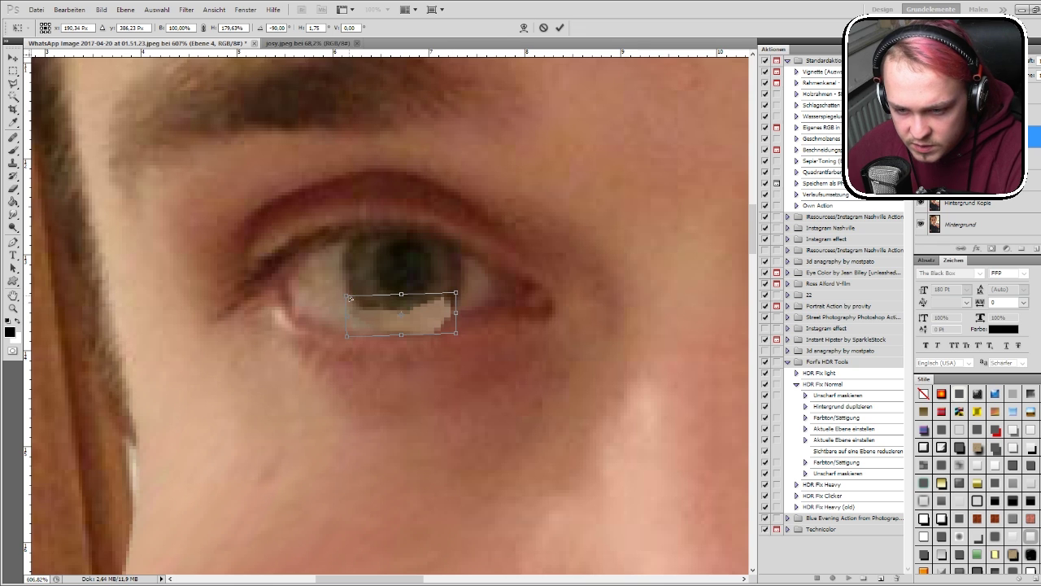
mouse_move(346, 291)
left_mouse_down()
mouse_move(340, 278)
mouse_move(346, 292)
left_mouse_up()
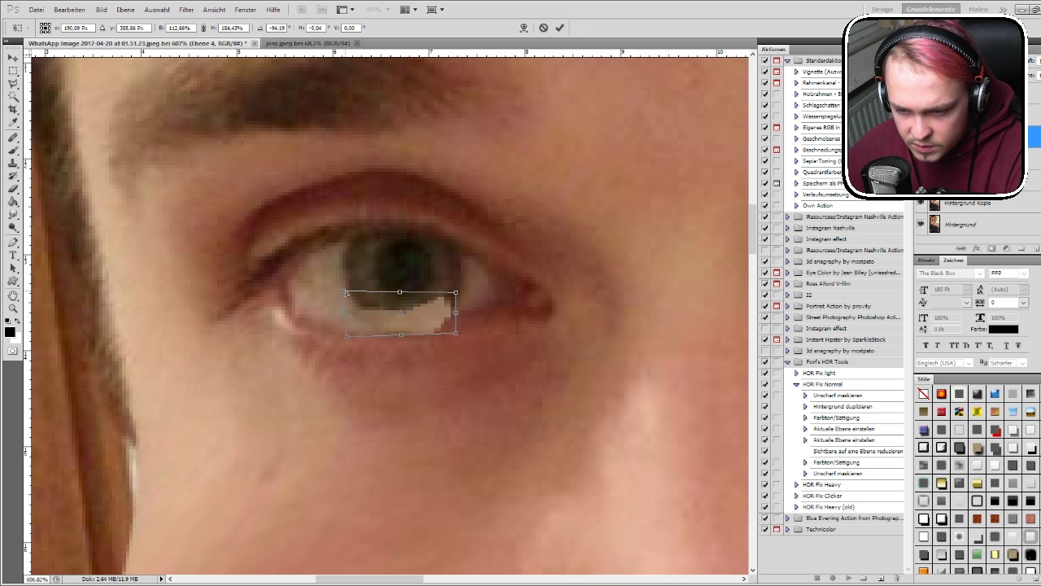
left_click_drag(456, 293, 465, 293)
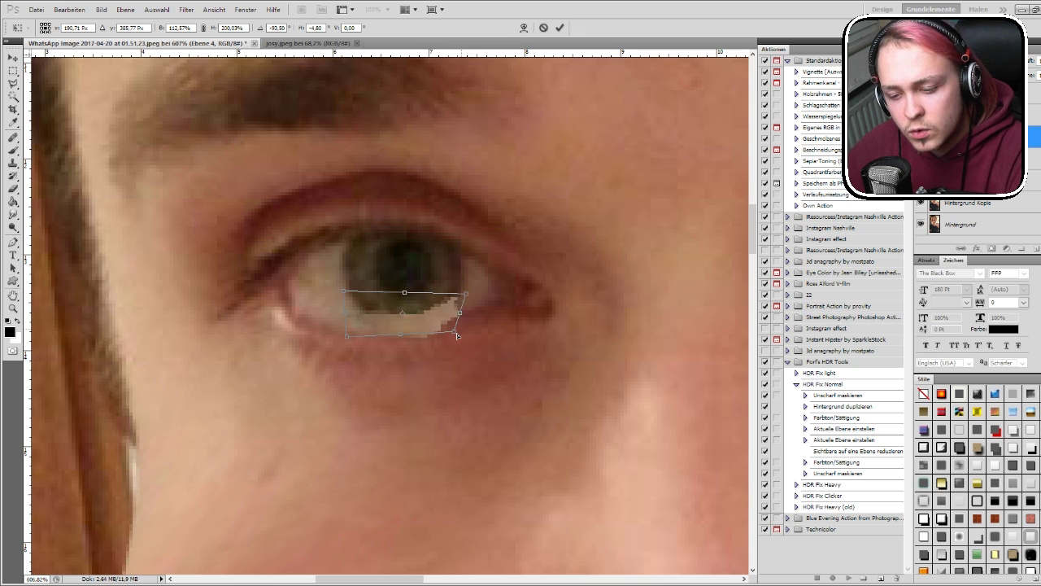
key("Return")
Step: Duplicate the patch twice, distorting one copy and rotating the other about 28° over the iris
key("ctrl+j")
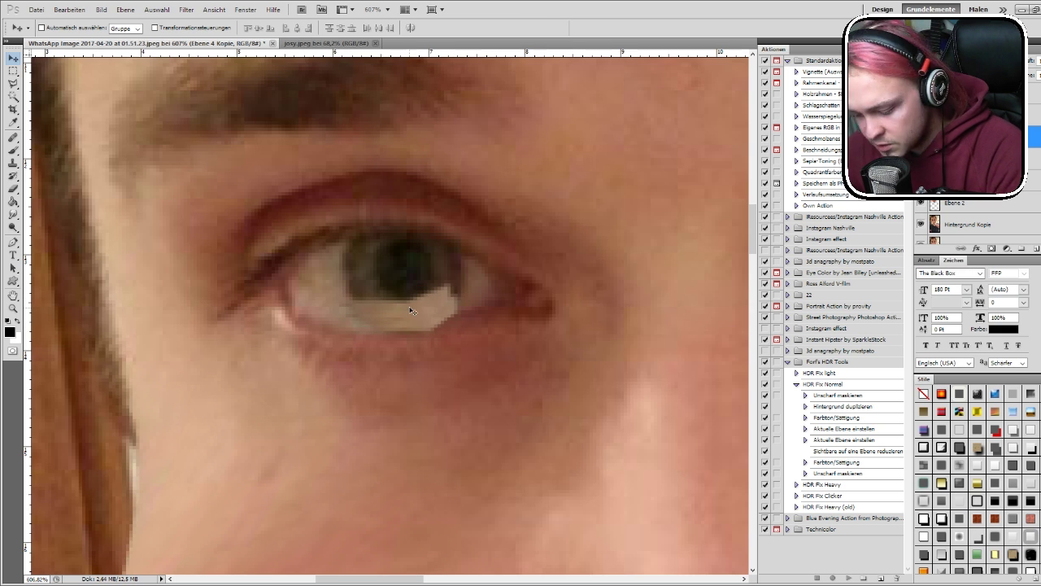
key("ctrl+t")
left_click_drag(470, 274, 463, 259)
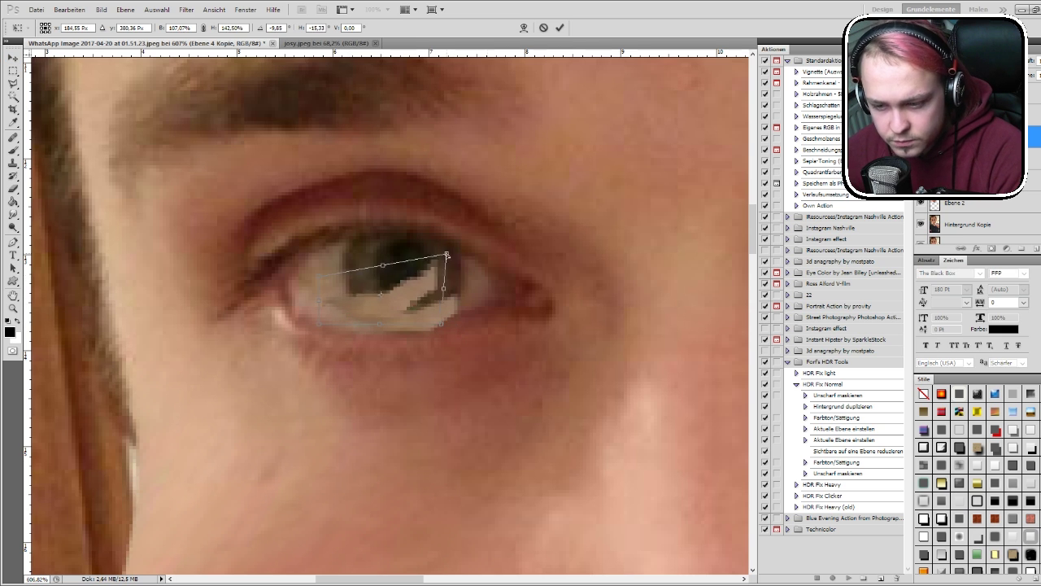
key("Return")
key("ctrl+j")
key("ctrl+t")
left_click_drag(407, 305, 401, 308)
key("Return")
Step: Add two more copies, one rotated about 10°, one angled over the upper iris
key("ctrl+j")
key("ctrl+t")
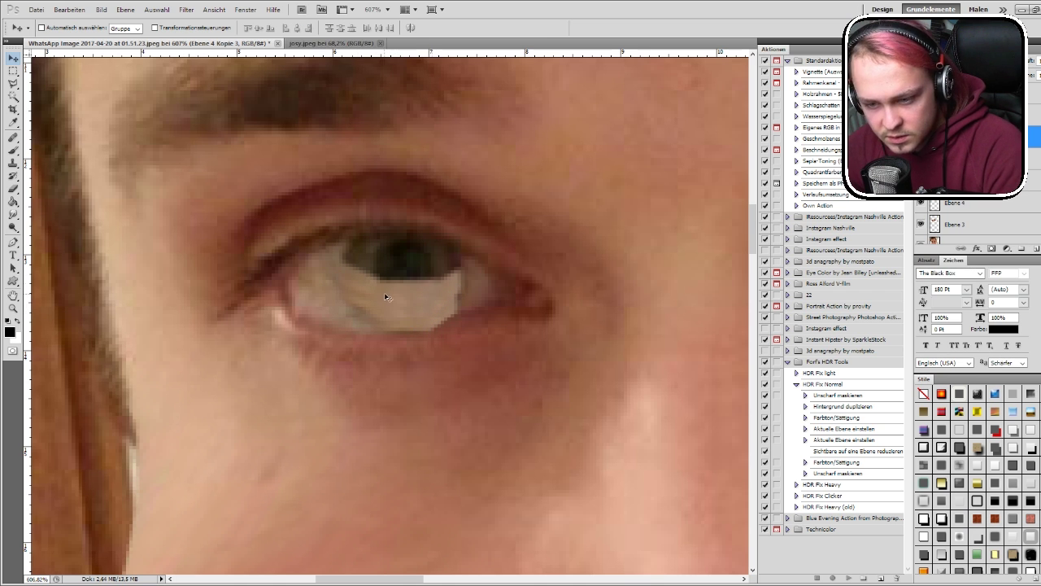
left_click_drag(462, 199, 475, 213)
key("Return")
key("ctrl+j")
key("ctrl+t")
left_click_drag(413, 295, 406, 299)
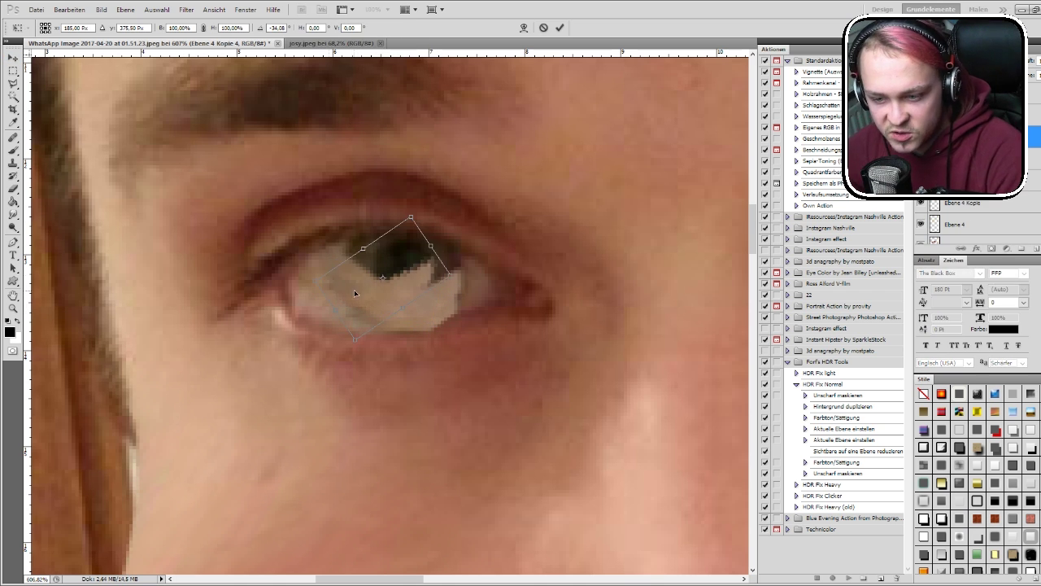
key("Return")
Step: Merge all the eye-white layers into the photo
scroll(404, 301, "down", 5)
scroll(432, 306, "up", 2)
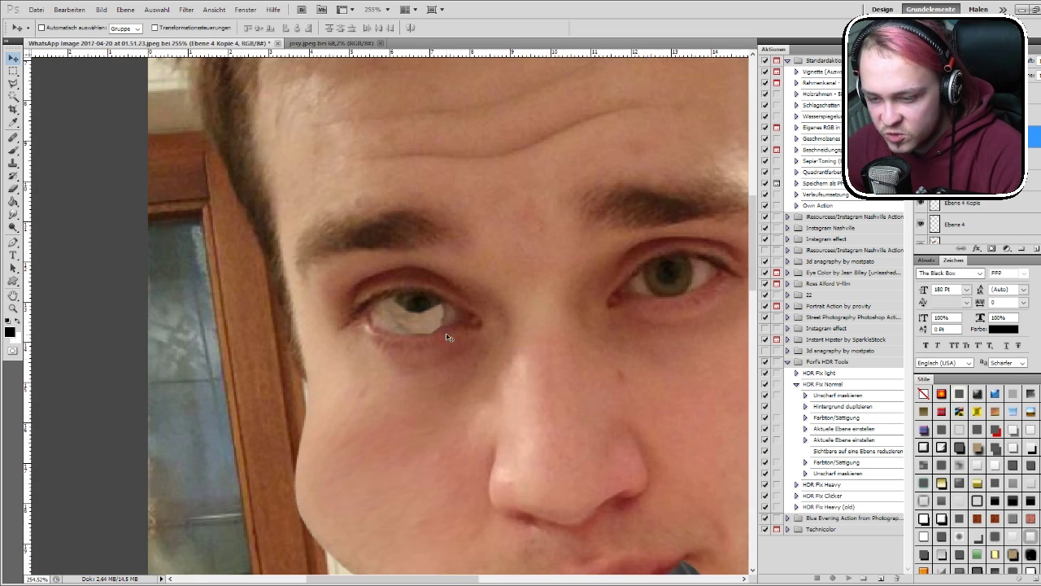
scroll(432, 306, "up", 2)
scroll(427, 306, "up", 1)
key("ctrl+shift+e")
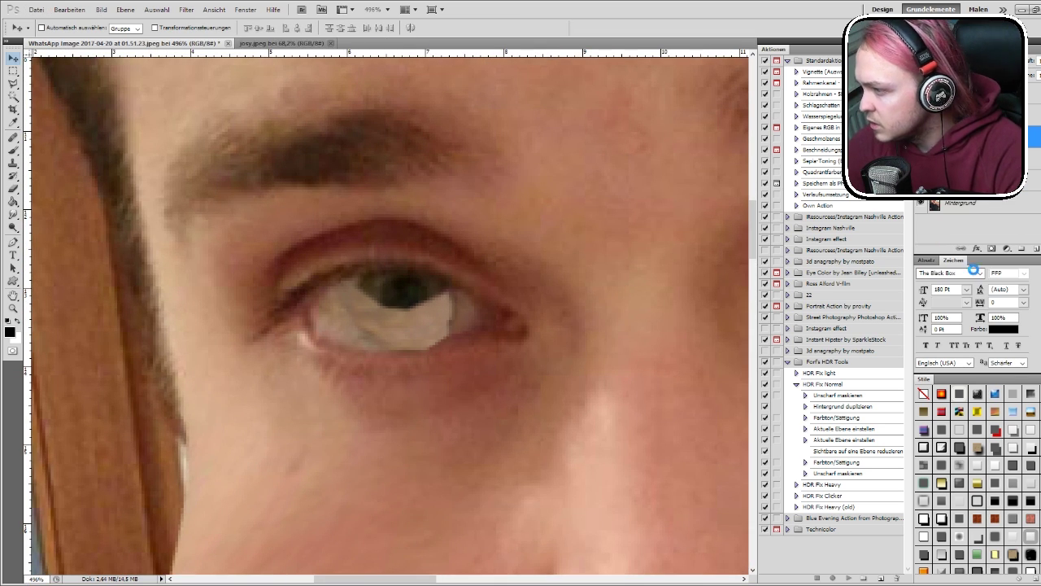
Step: Try patching the eye white with the Patch tool, then revert to the original eye
key("j")
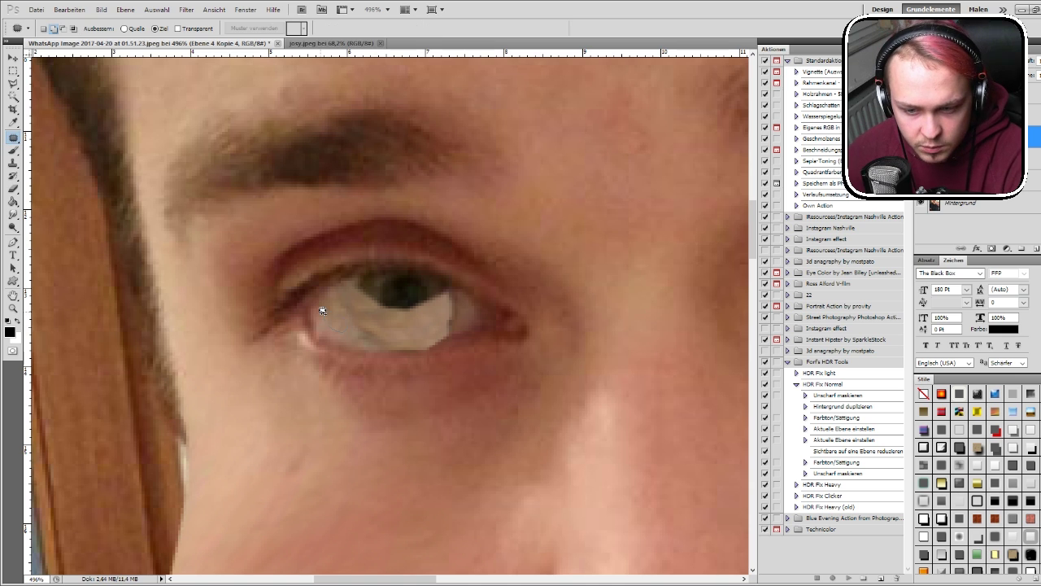
left_click(341, 329)
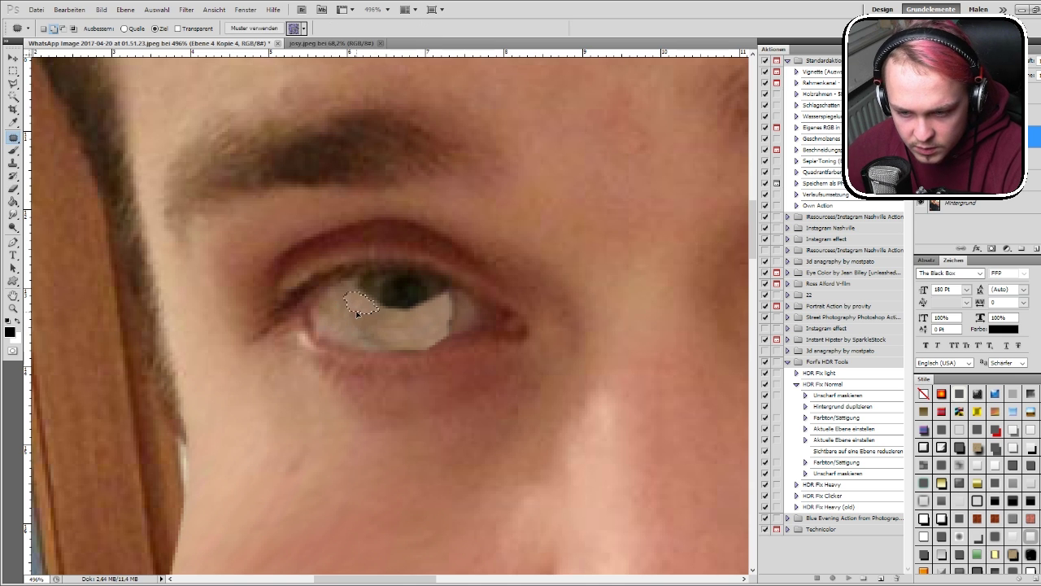
mouse_move(452, 294)
left_mouse_down()
mouse_move(449, 325)
mouse_move(462, 296)
mouse_move(433, 325)
left_mouse_up()
mouse_move(364, 332)
left_mouse_down()
mouse_move(389, 327)
mouse_move(348, 316)
mouse_move(380, 326)
left_mouse_up()
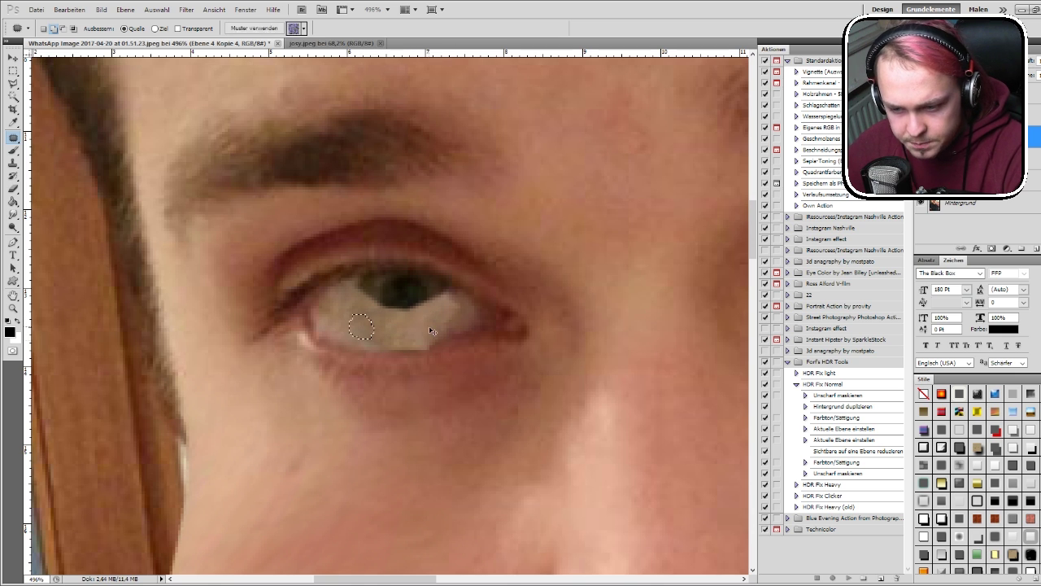
key("ctrl+d")
left_click_drag(454, 323, 453, 299)
scroll(448, 298, "down", 5)
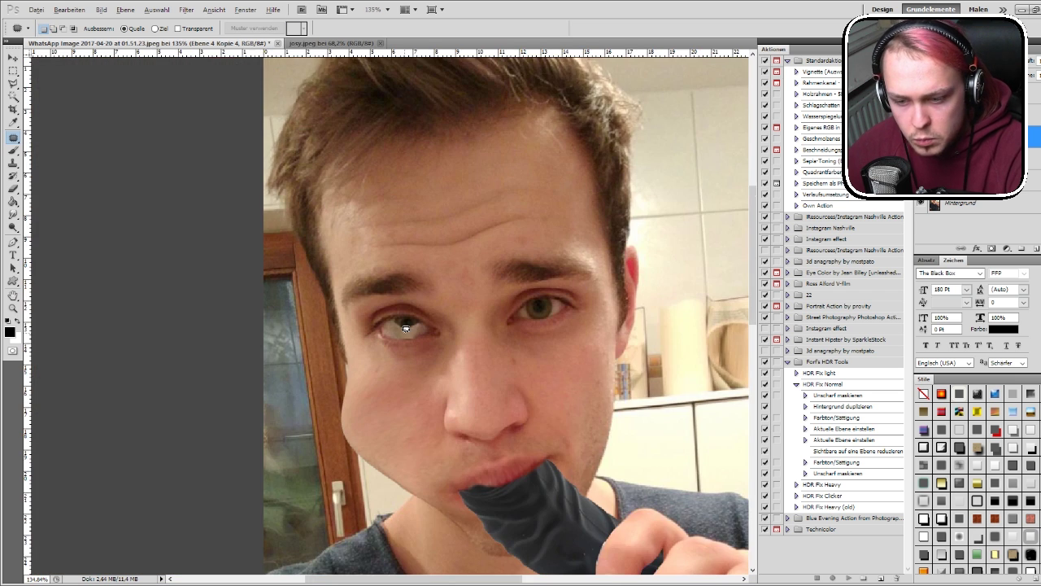
scroll(333, 166, "up", 1)
left_click_drag(409, 323, 415, 327)
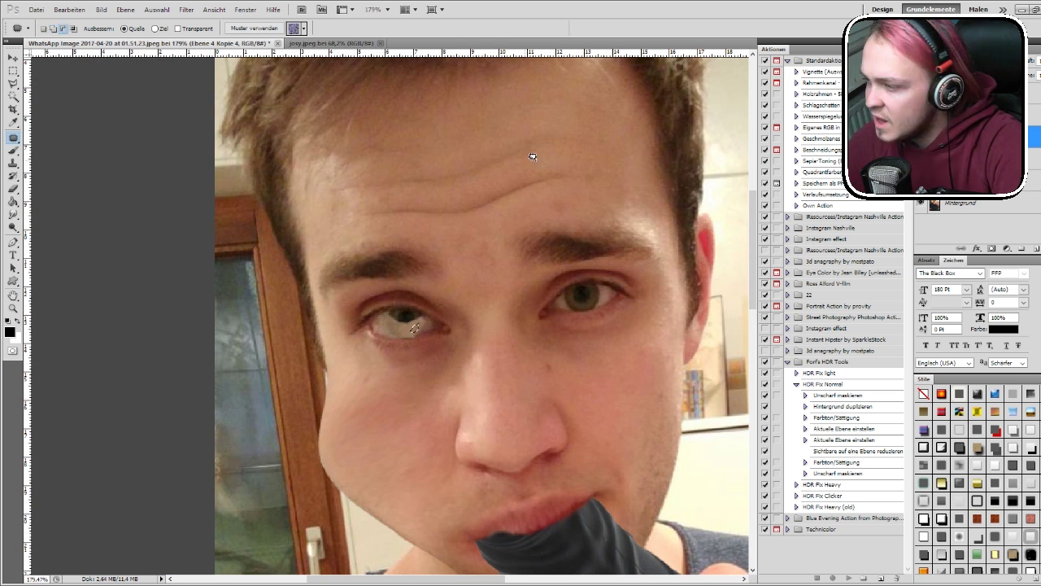
key("ctrl+alt+z")
key("ctrl+alt+z")
key("ctrl+alt+z")
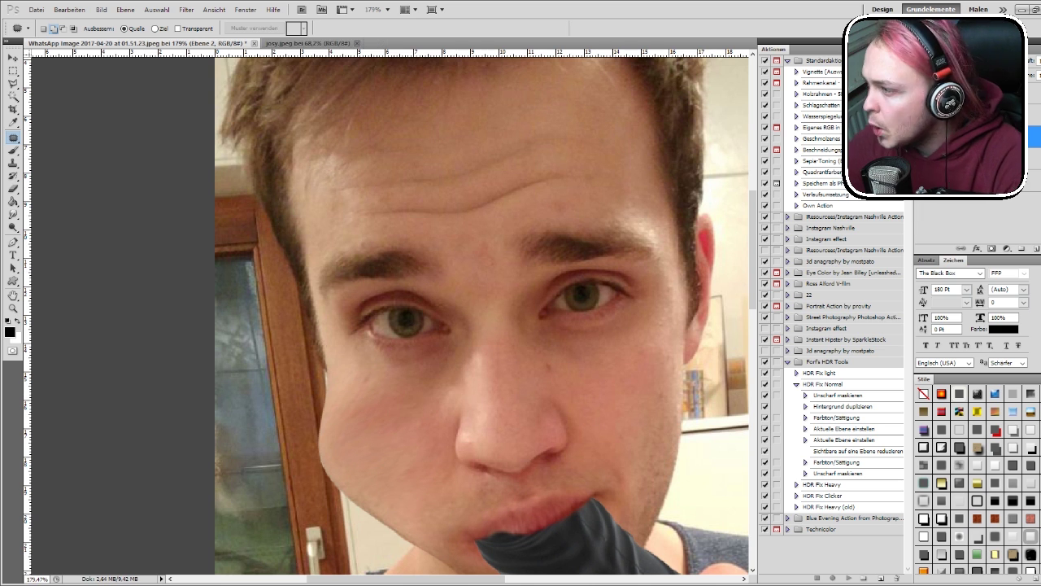
Step: Copy rectangular areas around both eyes to a new layer
left_click(13, 71)
left_click_drag(340, 282, 466, 357)
left_click_drag(642, 253, 523, 342)
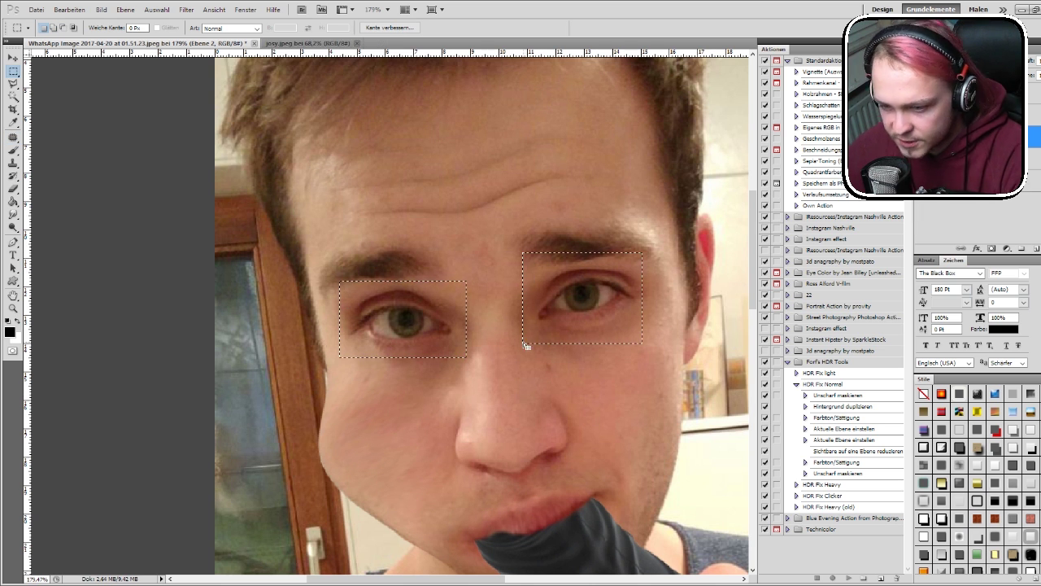
key("ctrl+j")
scroll(425, 333, "up", 3)
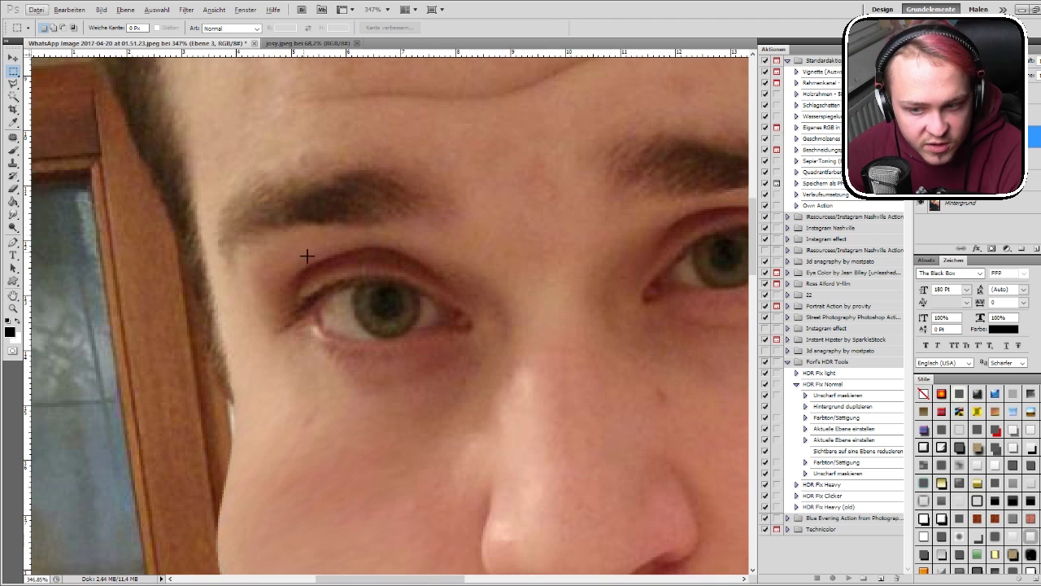
Step: Outline both irises with the Lasso
left_click(14, 85)
scroll(363, 283, "up", 5)
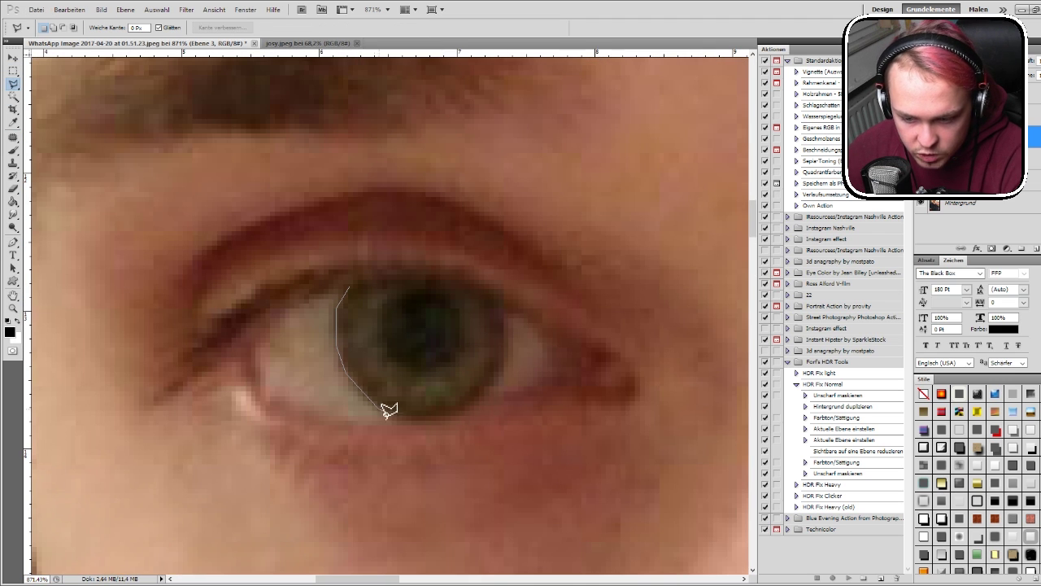
left_click_drag(373, 281, 358, 286)
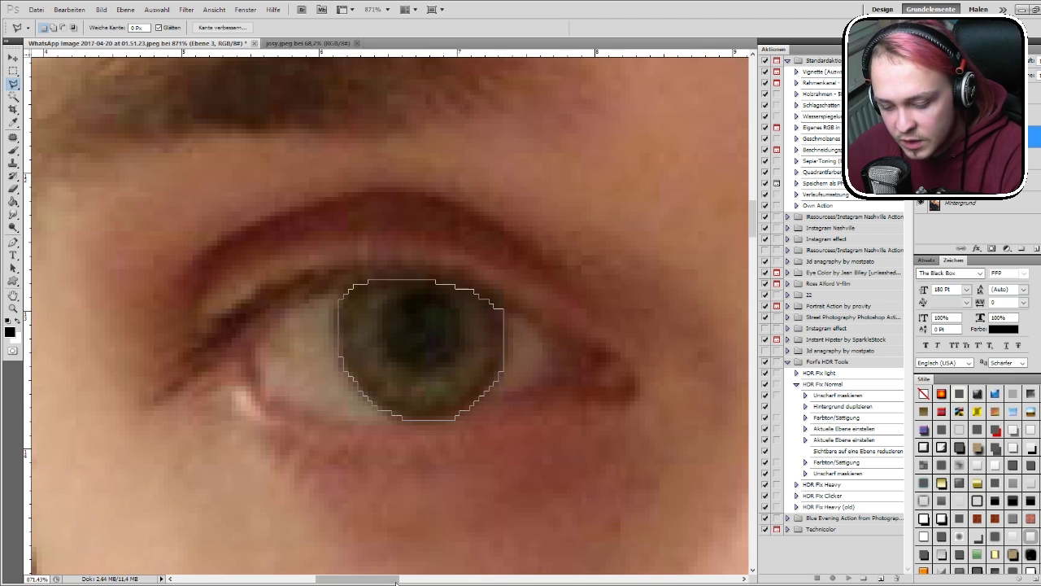
scroll(426, 314, "right", 10)
left_click_drag(367, 201, 374, 232)
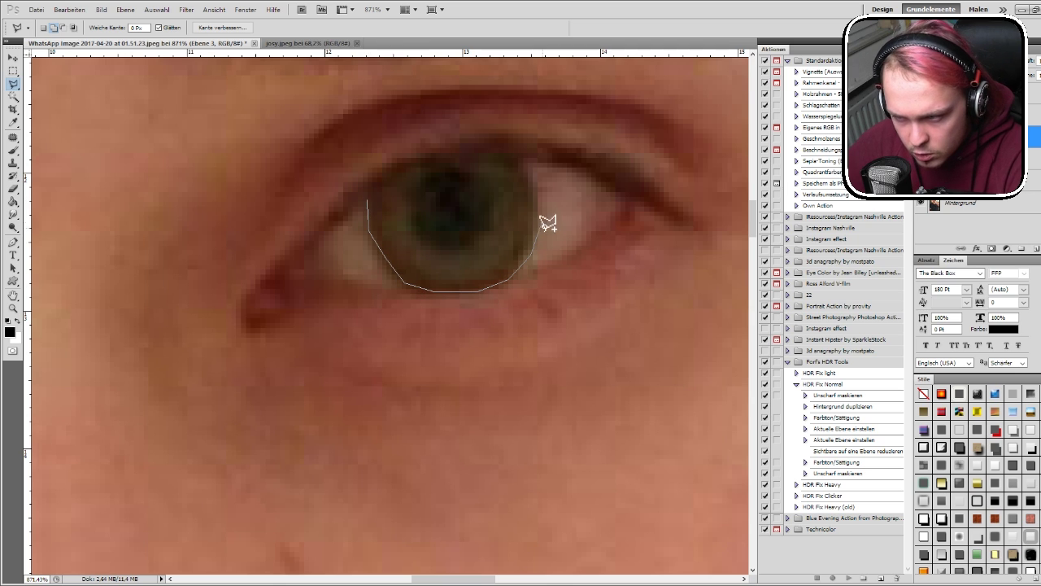
left_click_drag(373, 198, 370, 199)
scroll(121, 228, "down", 5)
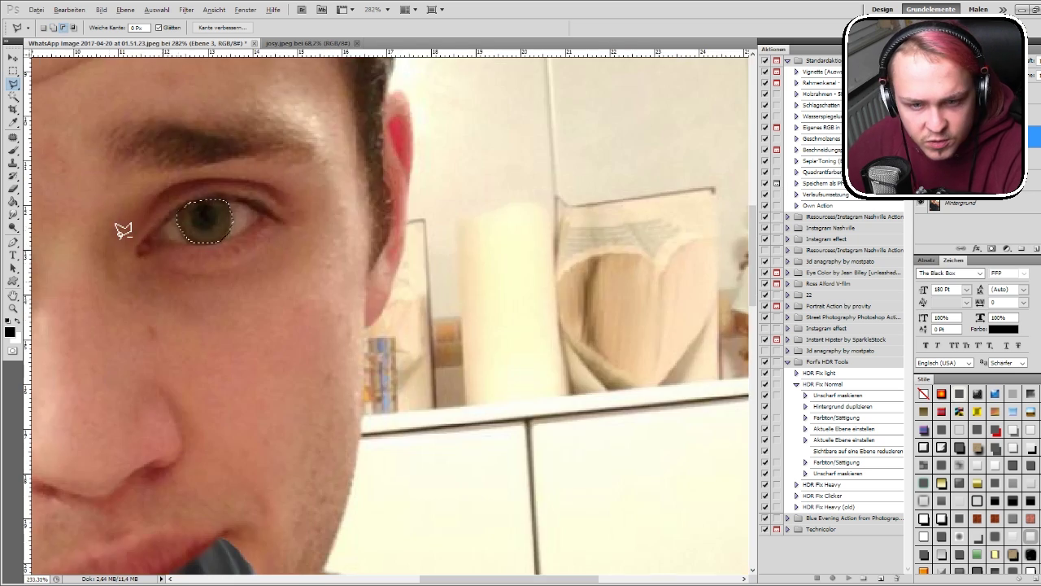
scroll(77, 249, "down", 5)
scroll(337, 214, "up", 6)
scroll(65, 86, "up", 1)
Step: Move both selected irises upward and deselect
key("v")
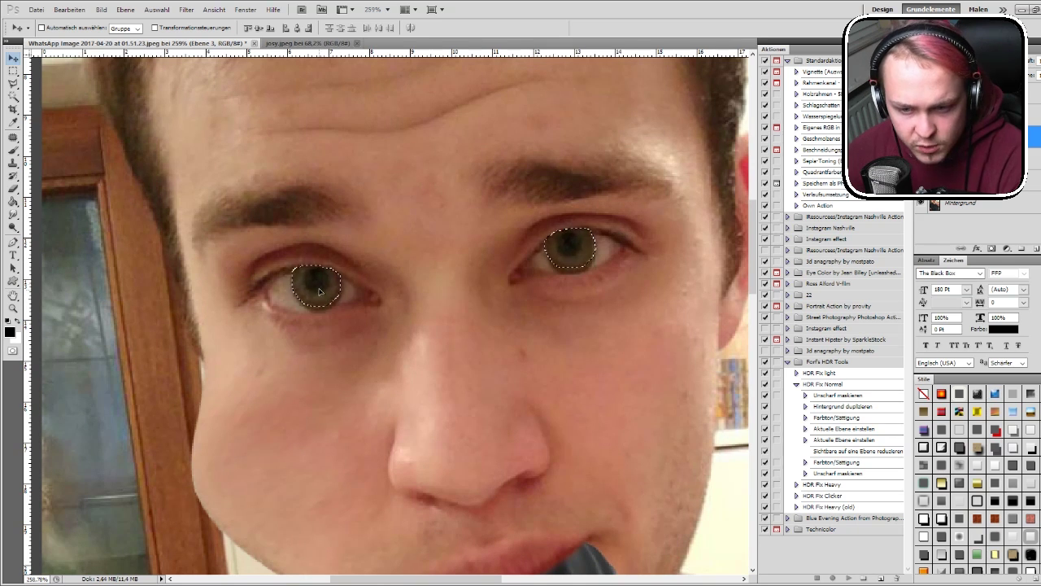
left_click_drag(321, 297, 321, 277)
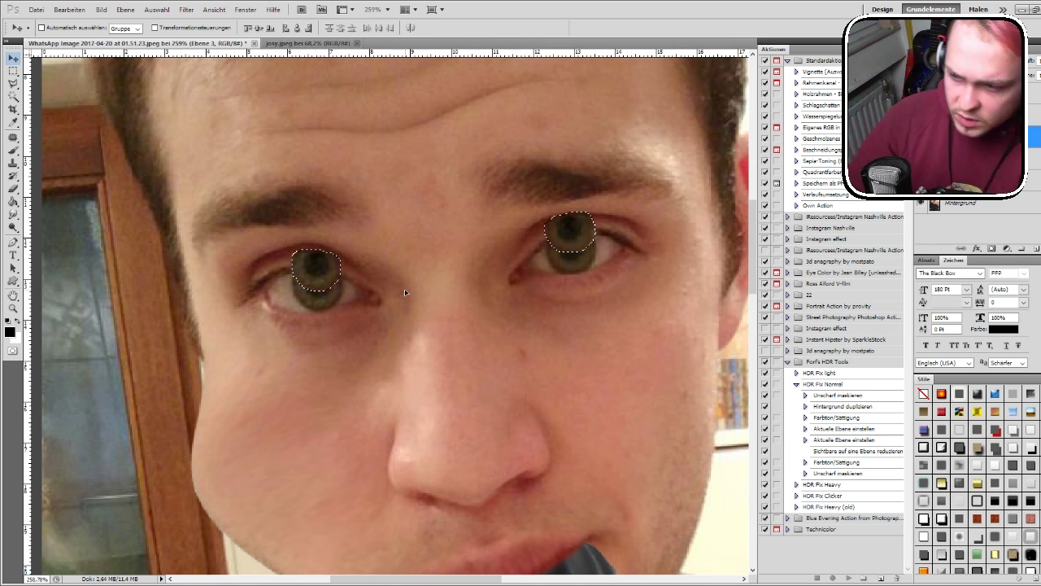
key("ctrl+d")
key("e")
scroll(358, 297, "up", 3)
Step: Restore the iris selection, copy the irises to their own layer and move them higher
scroll(395, 295, "up", 2)
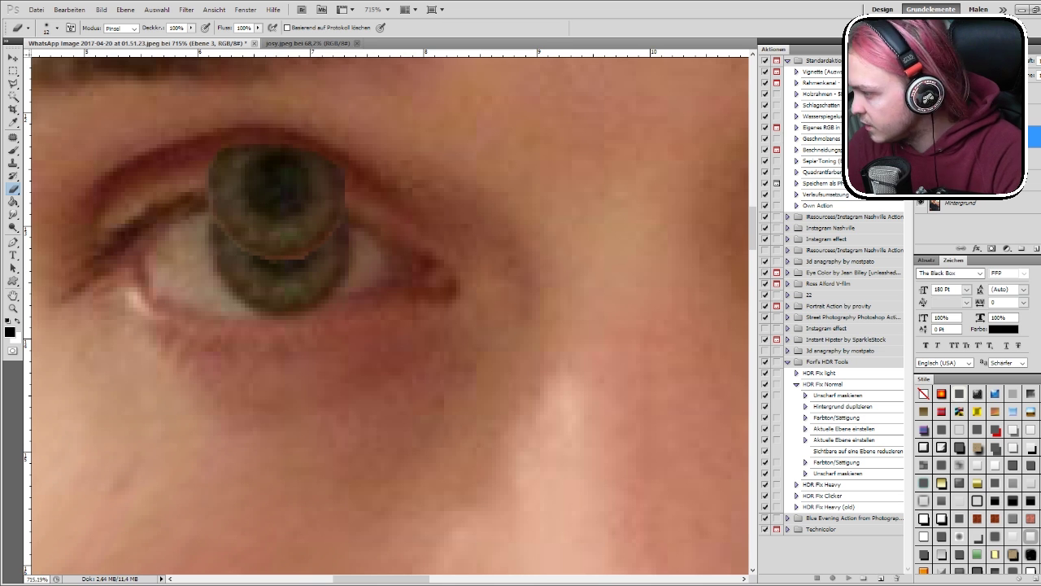
key("ctrl+alt+z")
key("ctrl+alt+z")
key("ctrl+alt+z")
key("ctrl+j")
key("v")
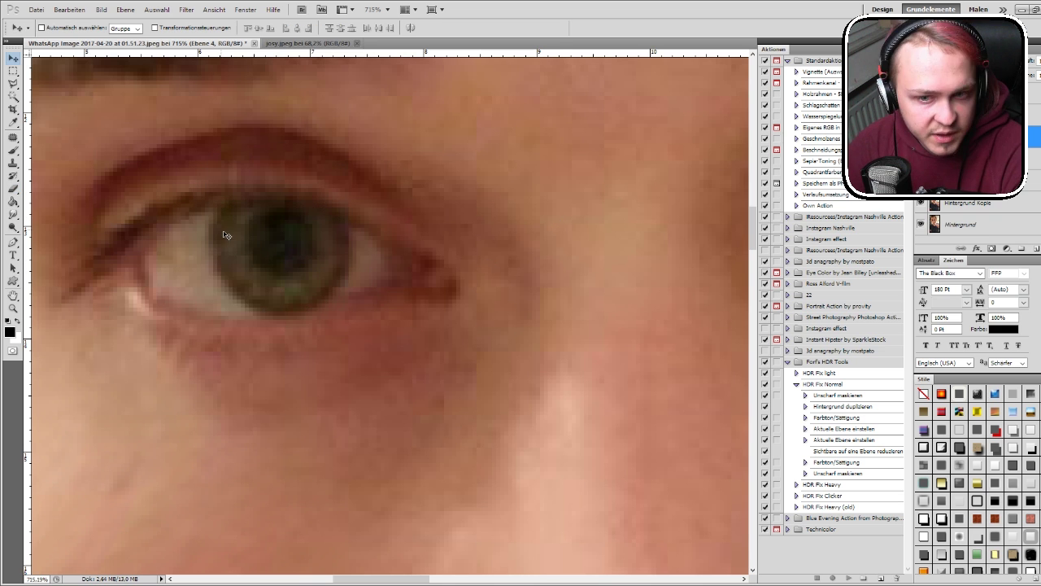
left_click_drag(285, 273, 285, 217)
scroll(285, 216, "down", 5)
left_click_drag(521, 189, 525, 176)
scroll(524, 176, "up", 3)
key("e")
Step: Lasso the left eye's white and copy it onto a new layer
scroll(340, 210, "up", 2)
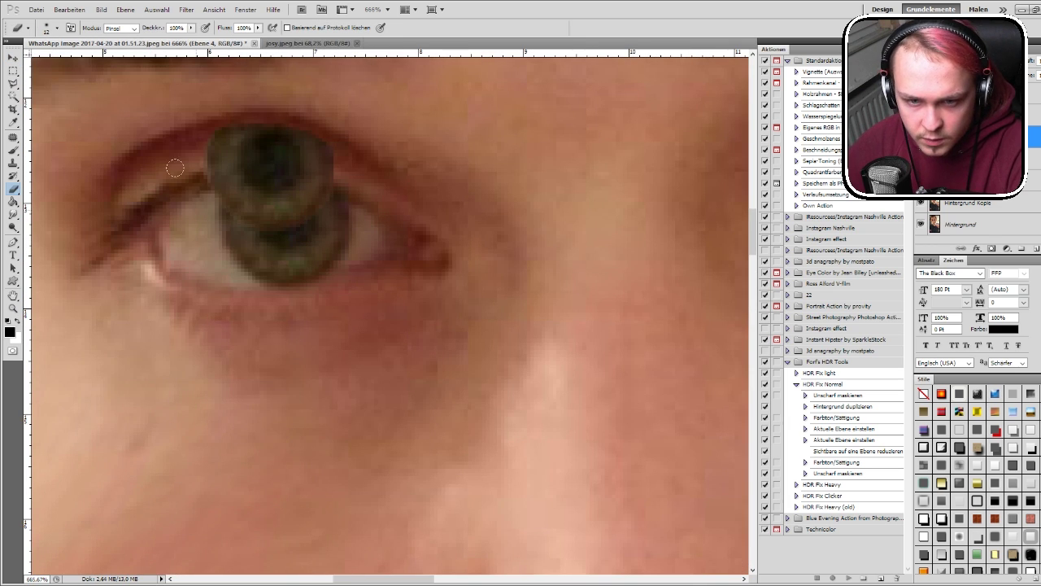
scroll(271, 278, "down", 4)
scroll(535, 158, "up", 4)
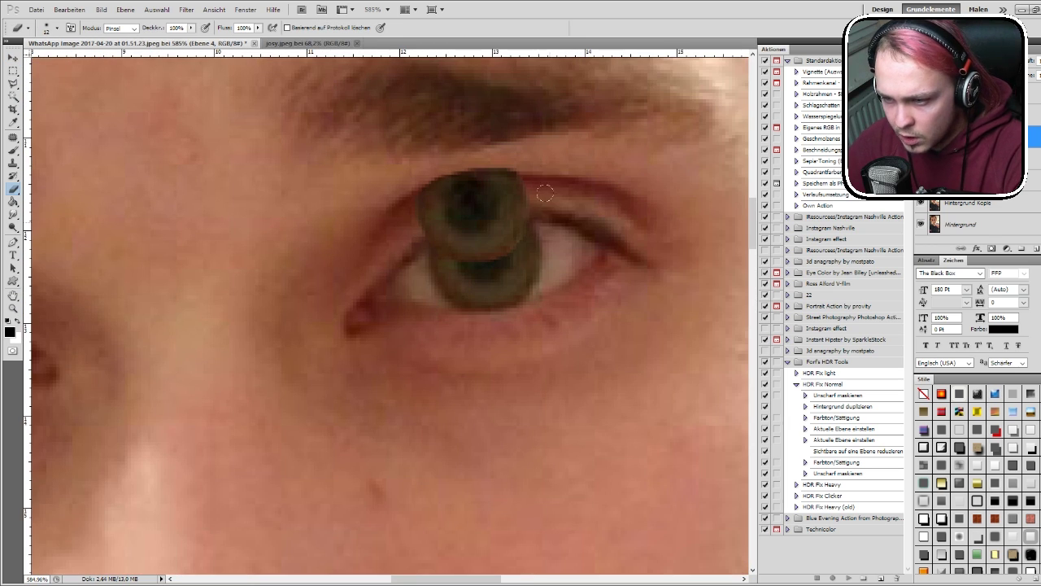
scroll(407, 306, "down", 4)
scroll(187, 280, "up", 4)
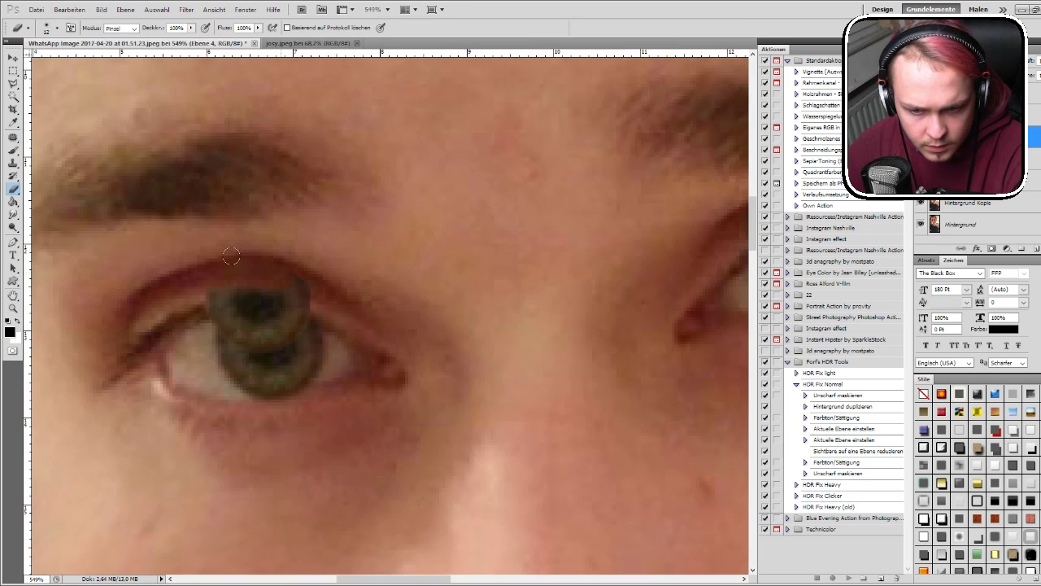
scroll(285, 269, "right", 5)
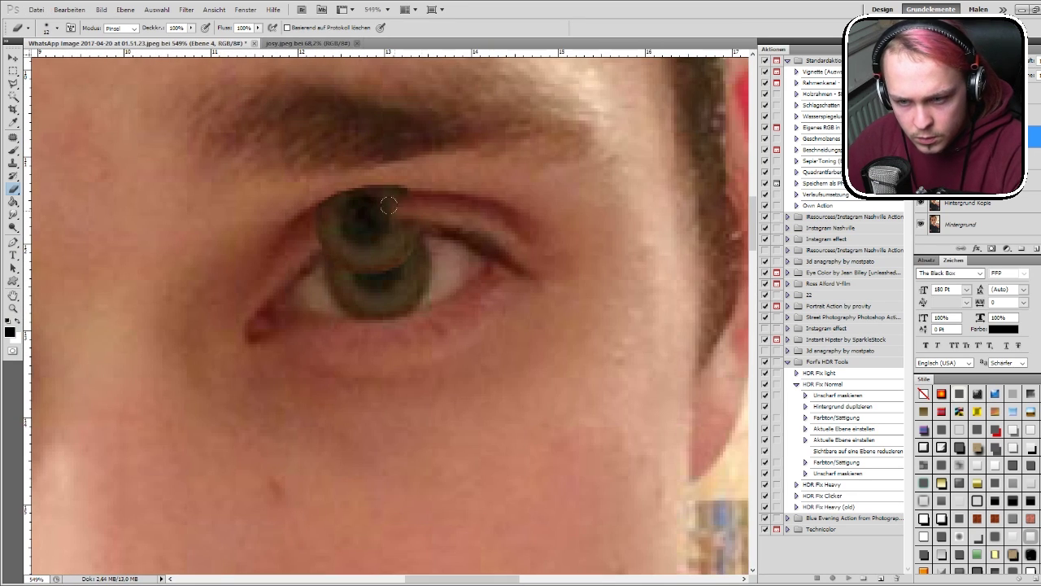
scroll(438, 200, "down", 4)
scroll(133, 265, "up", 3)
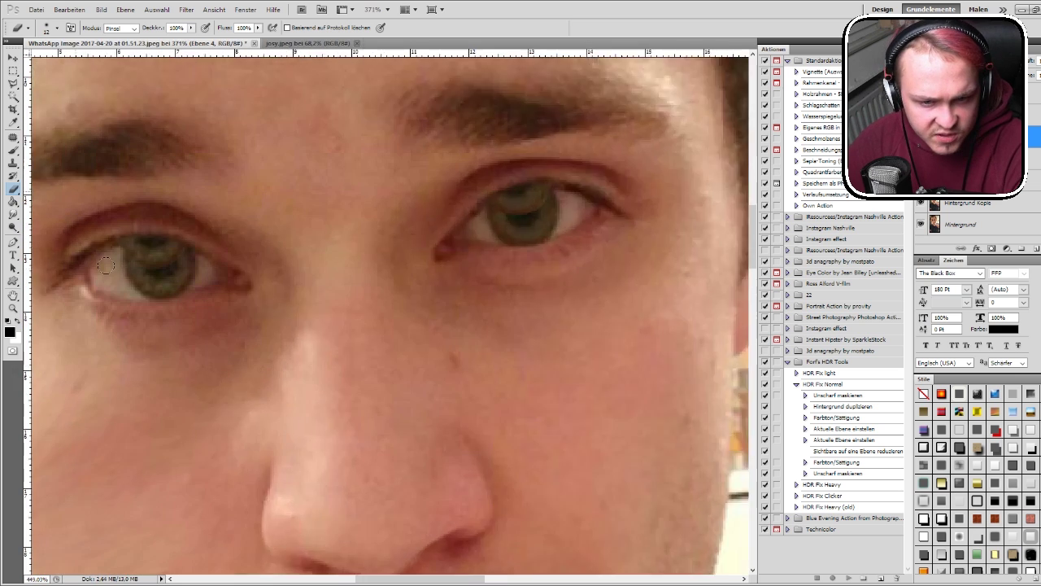
scroll(133, 266, "up", 1)
left_click(13, 84)
left_click_drag(46, 168, 317, 216)
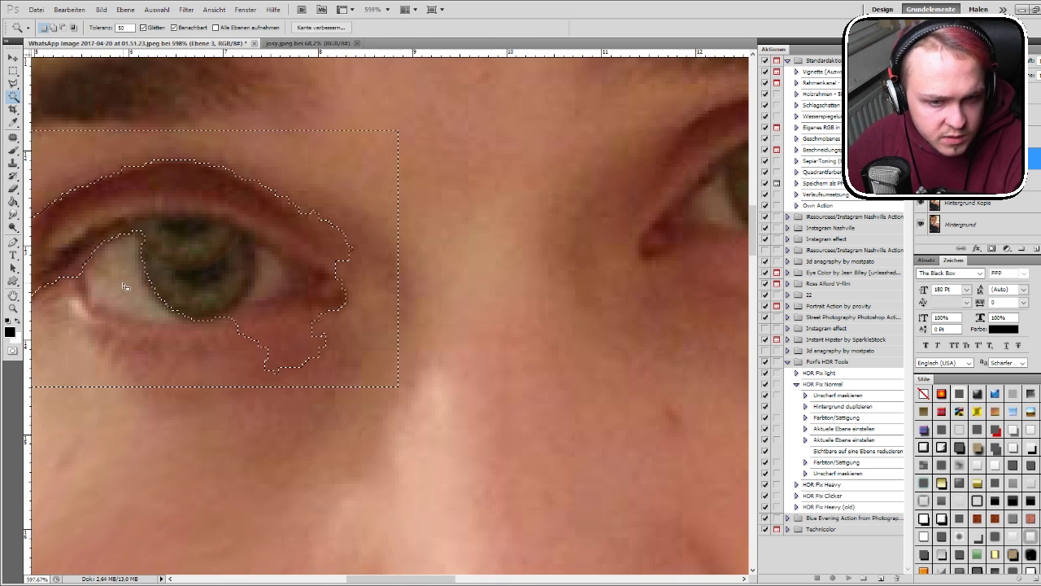
left_click(163, 284)
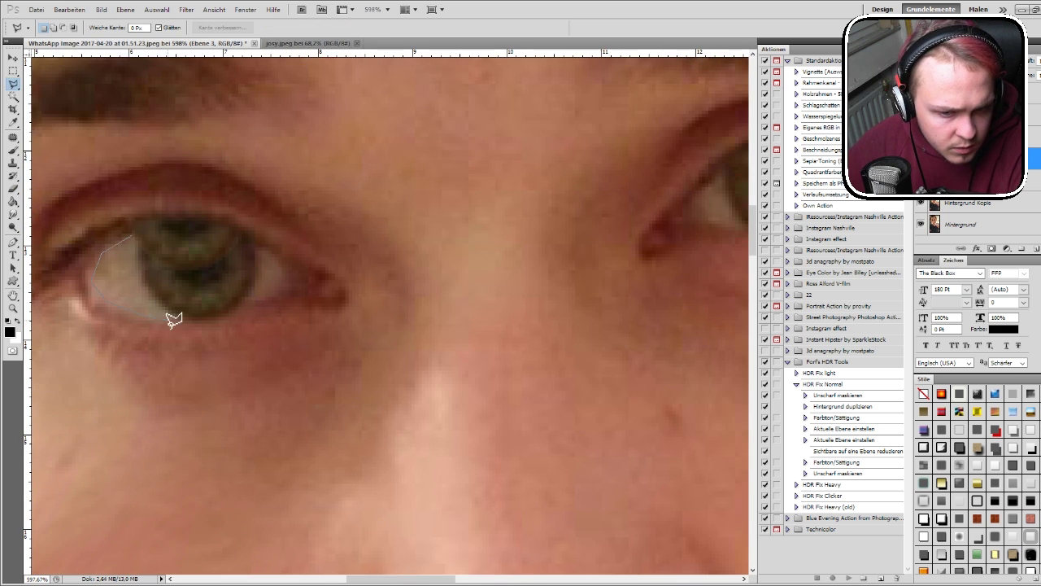
left_click(136, 242)
key("ctrl+j")
Step: Move, enlarge and warp the eye-white patch to cover the lower iris along the eyelid
key("ctrl+t")
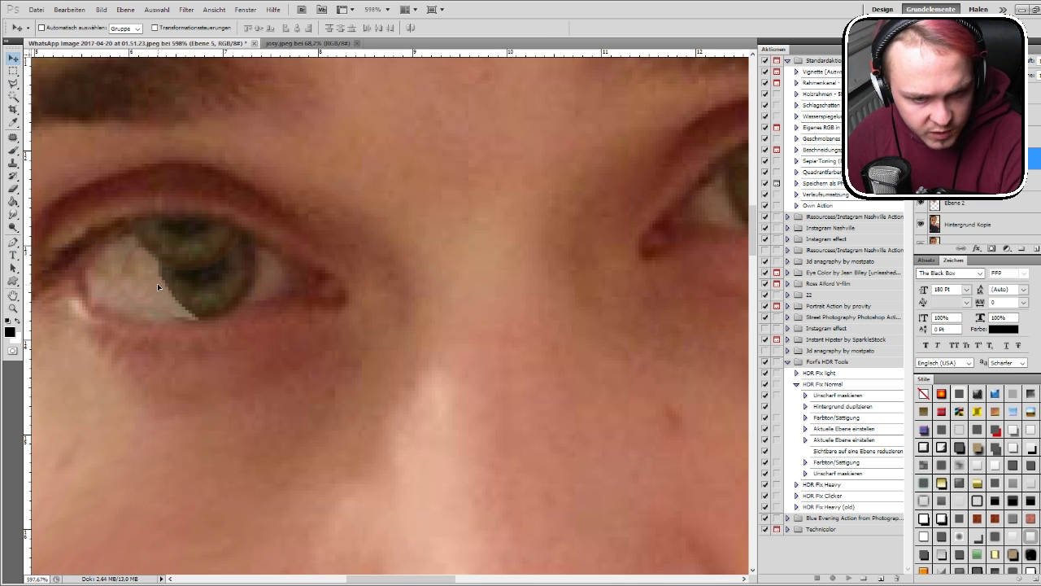
left_click_drag(157, 283, 181, 270)
left_click_drag(199, 223, 238, 217)
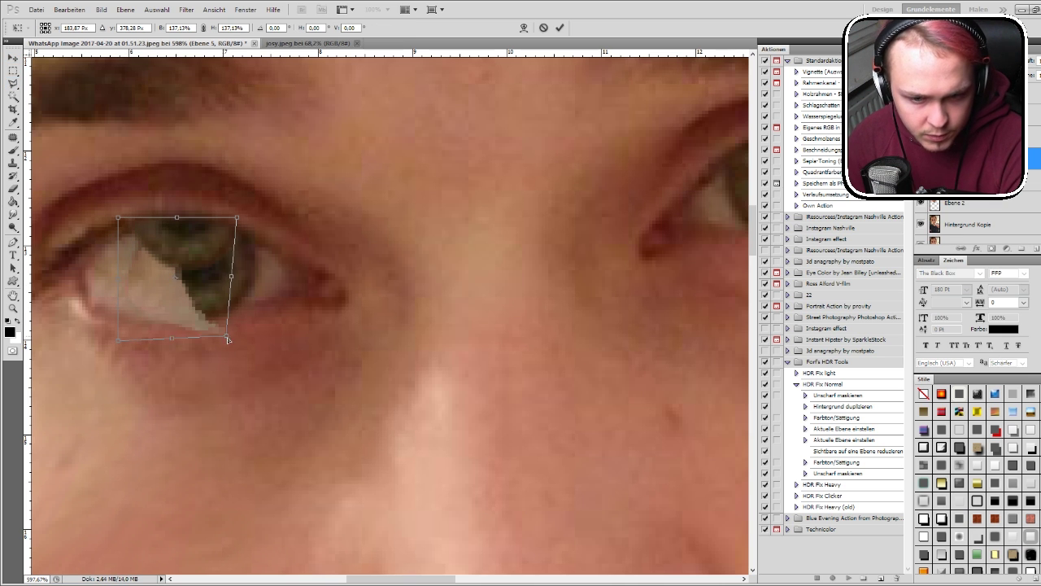
left_click(524, 28)
left_click_drag(236, 337, 226, 319)
mouse_move(196, 268)
left_mouse_down()
mouse_move(186, 293)
mouse_move(223, 294)
left_mouse_up()
key("Return")
Step: Add two more eye-white copies, one warped upward and one rotated to hide the remaining iris
key("ctrl+j")
key("ctrl+t")
left_click(524, 28)
left_click_drag(270, 216, 289, 205)
key("Return")
key("ctrl+j")
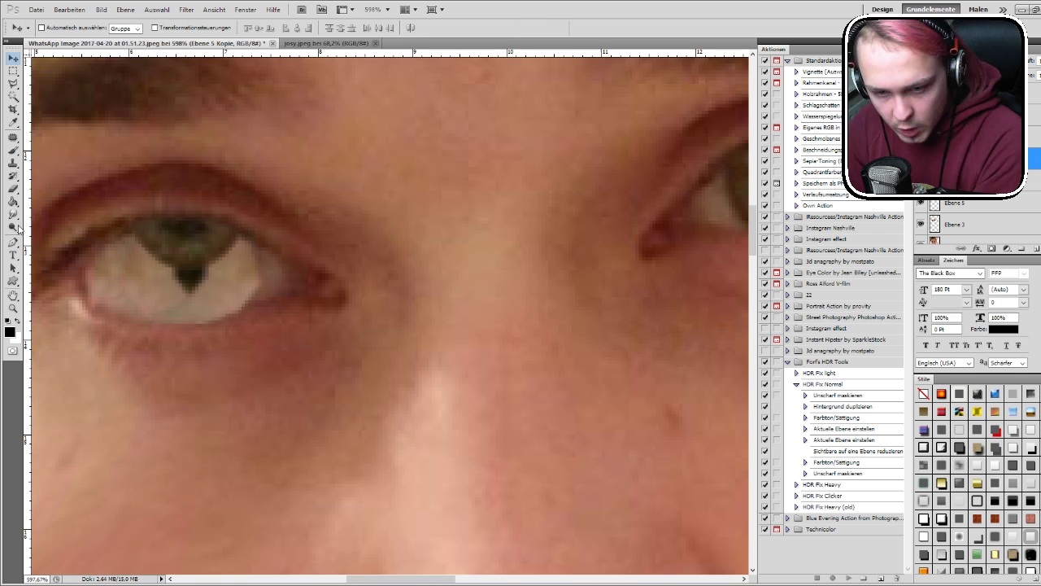
key("ctrl+t")
mouse_move(244, 232)
left_mouse_down()
mouse_move(295, 276)
mouse_move(234, 272)
left_mouse_up()
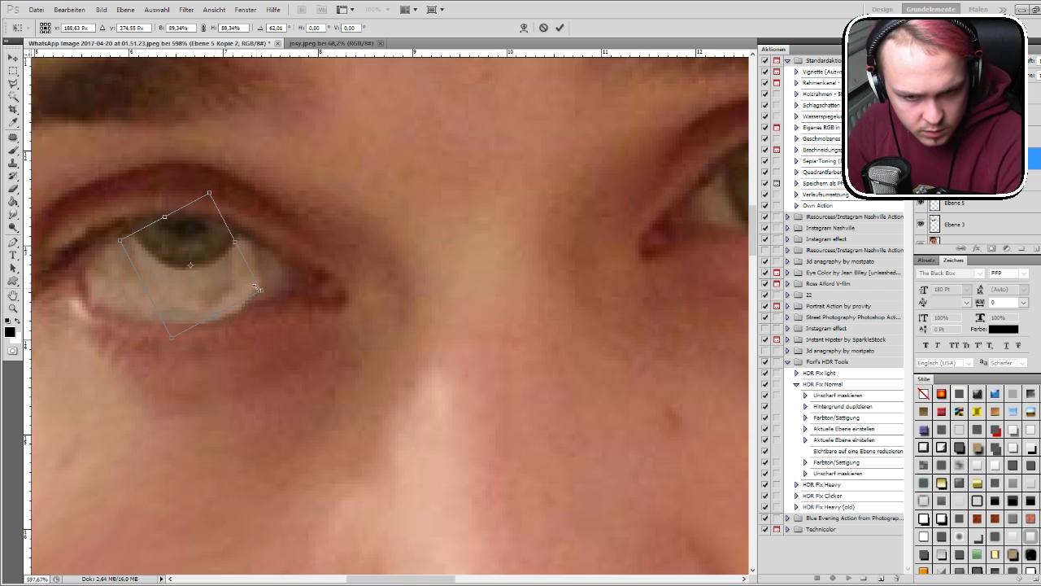
key("Return")
Step: Duplicate the eye-white patch and move the copy onto the right eye
scroll(340, 281, "down", 3)
key("ctrl+j")
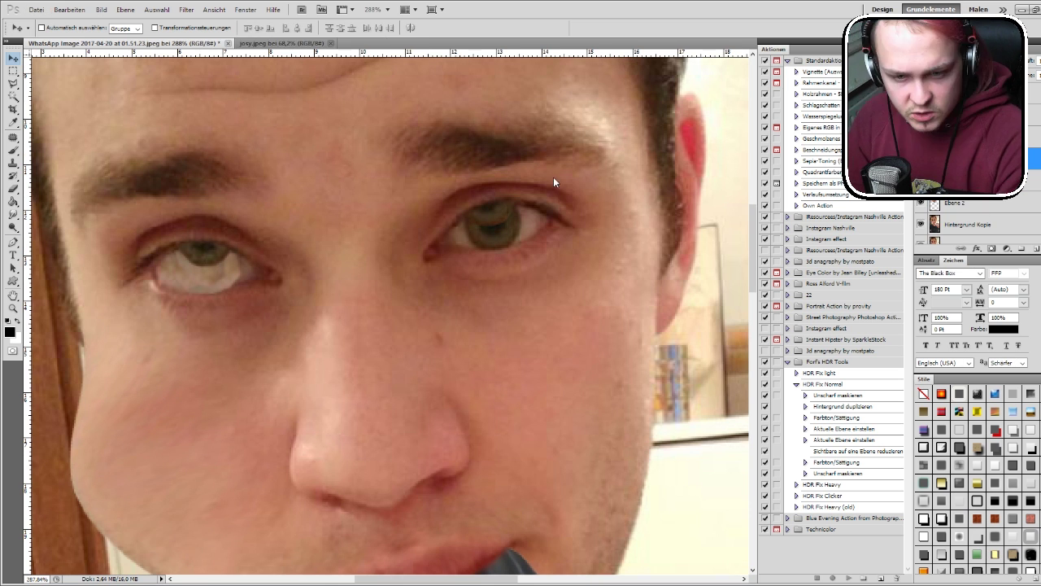
left_click_drag(208, 280, 500, 242)
key("b")
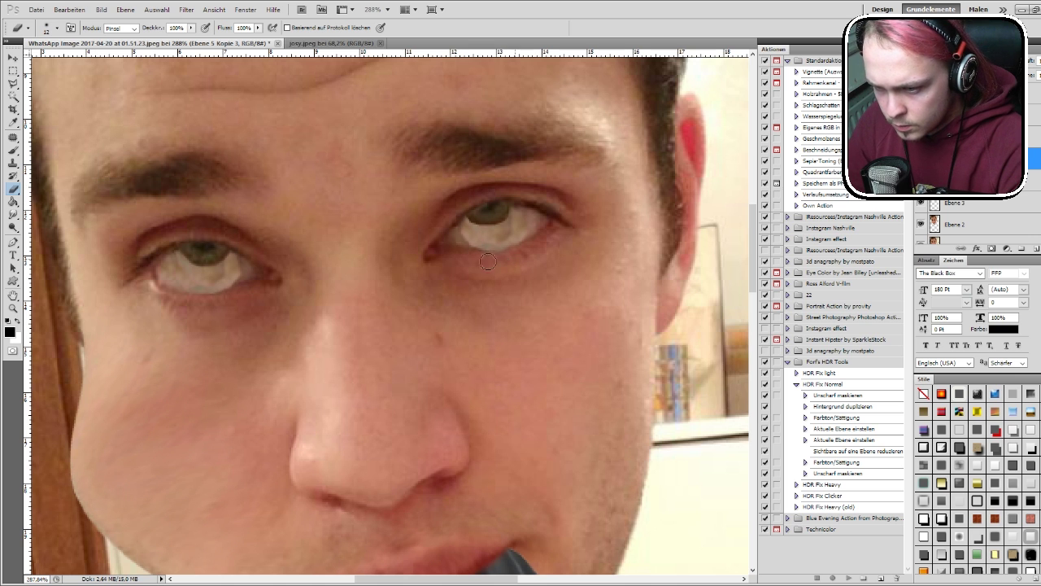
Step: Step down the layers to the original Hintergrund photo and pick the Spot Healing Brush
key("alt+bracketleft")
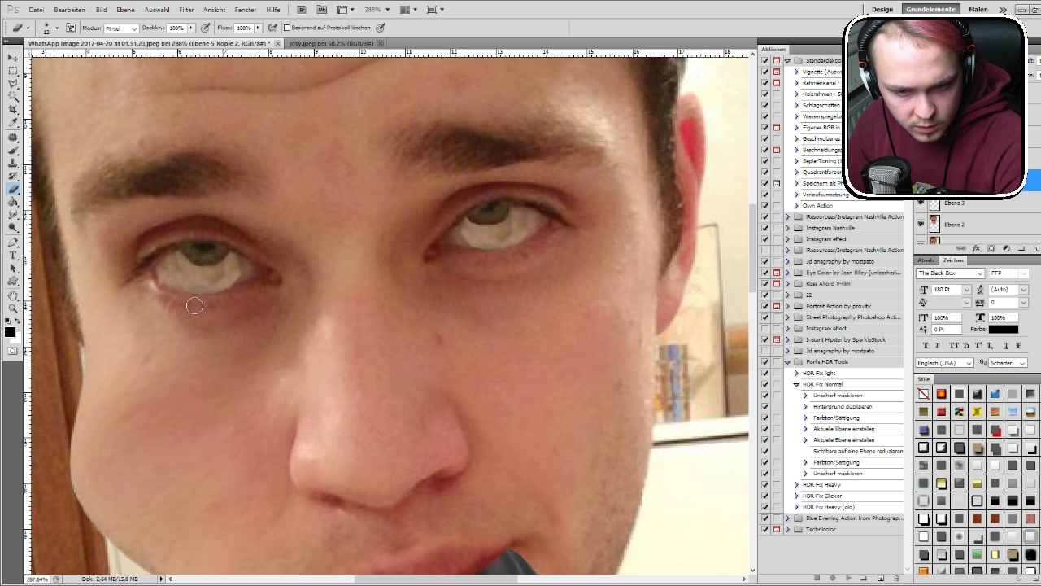
key("alt+comma")
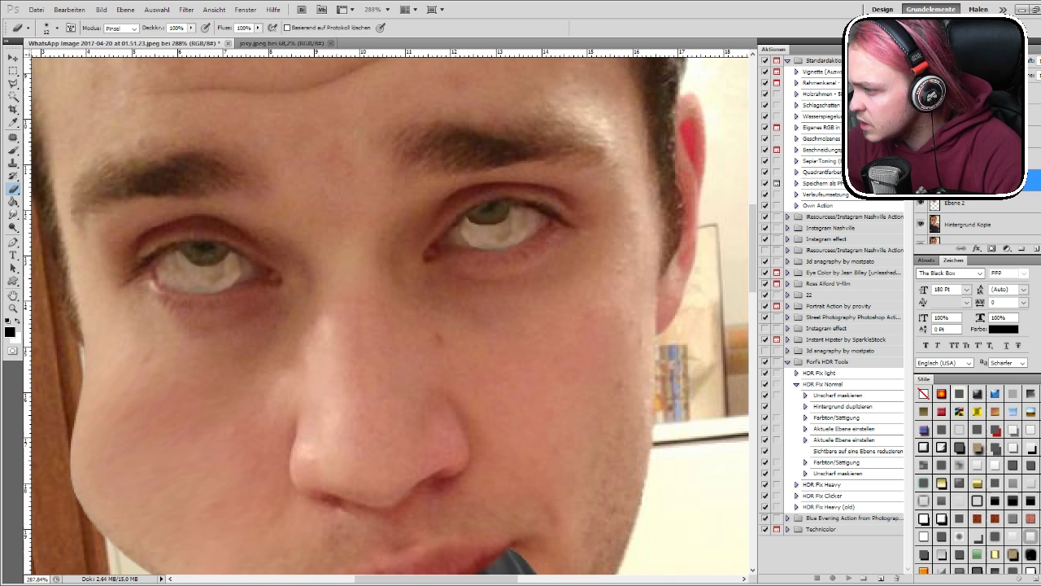
scroll(163, 272, "up", 3)
scroll(163, 273, "up", 2)
key("j")
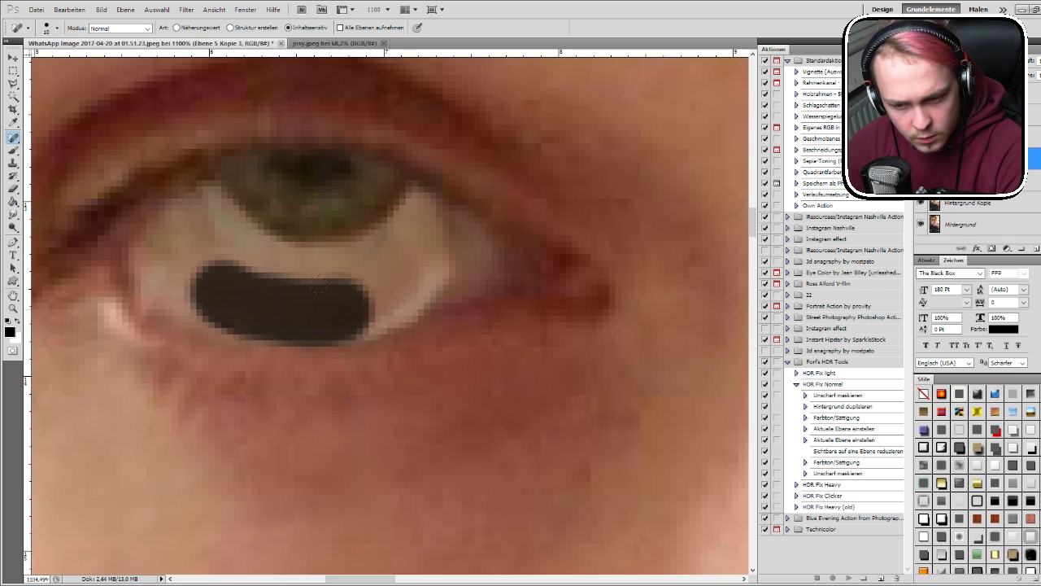
Step: Smooth the left eye white with spot and sampled-source healing strokes, then fit the photo on screen
mouse_move(200, 288)
left_mouse_down()
mouse_move(210, 182)
mouse_move(337, 271)
left_mouse_up()
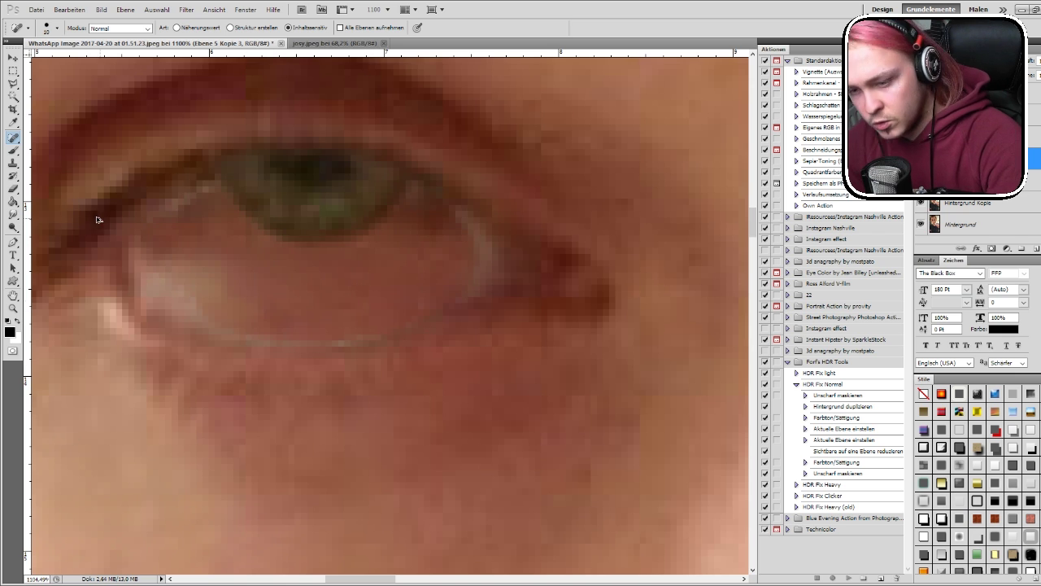
right_click(15, 139)
left_click(49, 151)
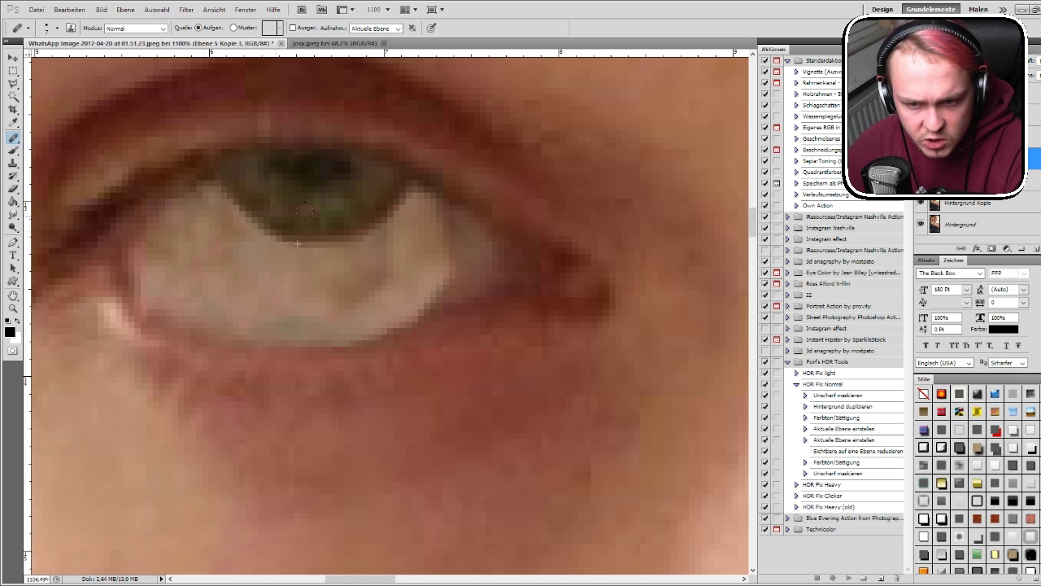
mouse_move(262, 231)
left_mouse_down()
mouse_move(214, 275)
mouse_move(368, 296)
left_mouse_up()
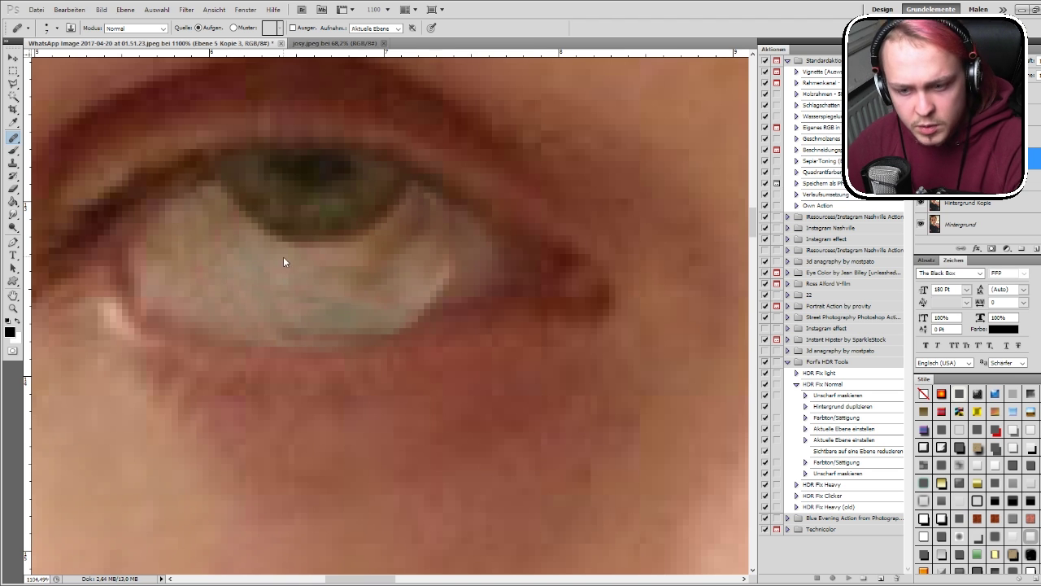
scroll(305, 235, "down", 5)
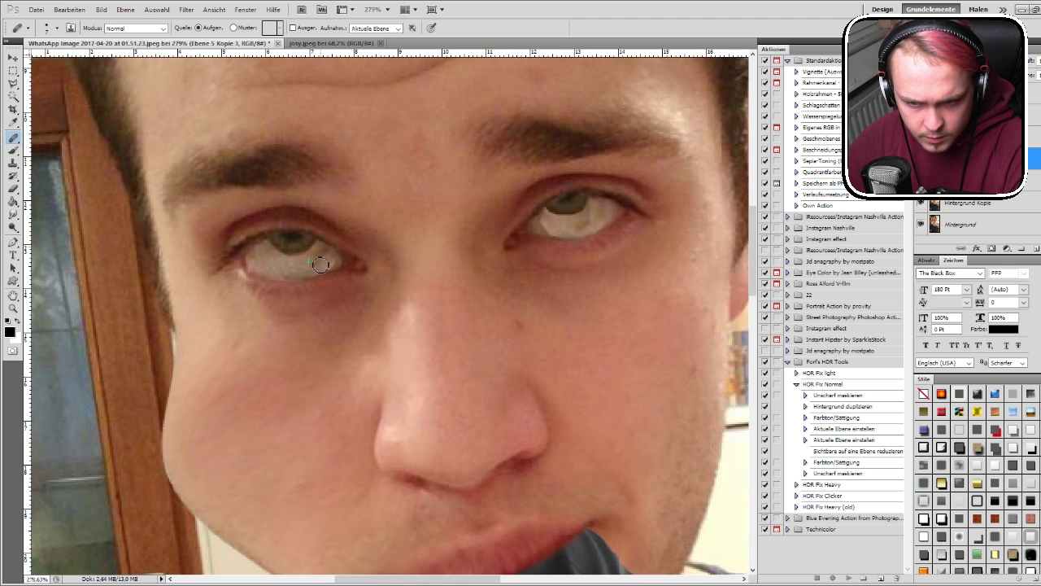
left_click_drag(291, 260, 293, 254)
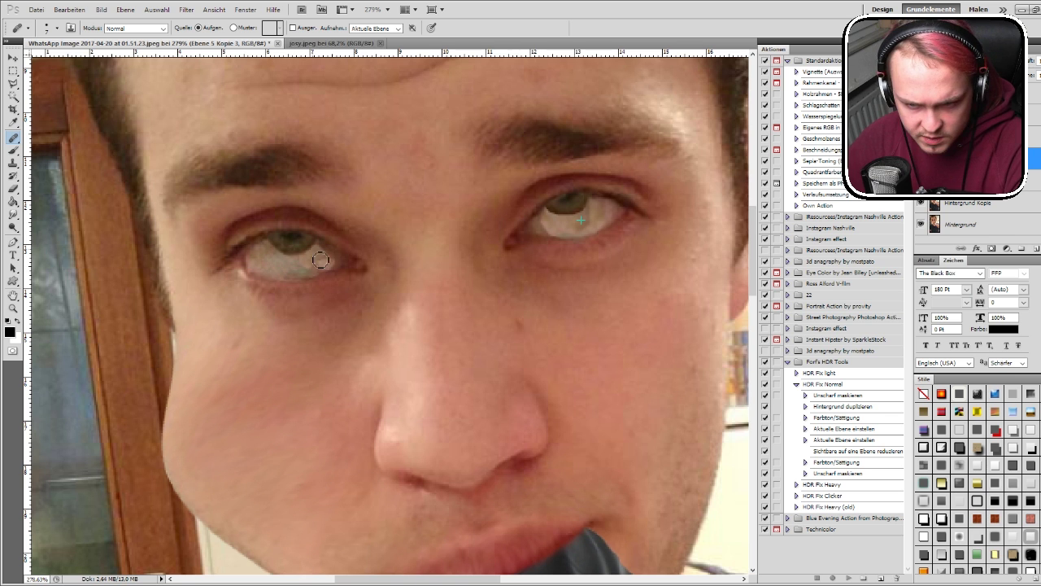
left_click_drag(320, 262, 317, 262)
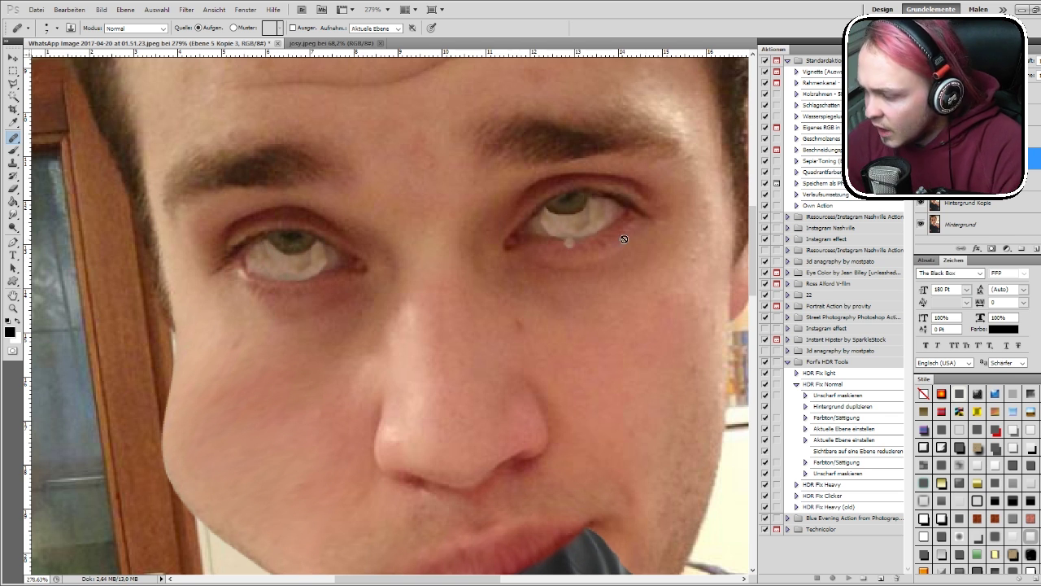
left_click(288, 272, "alt")
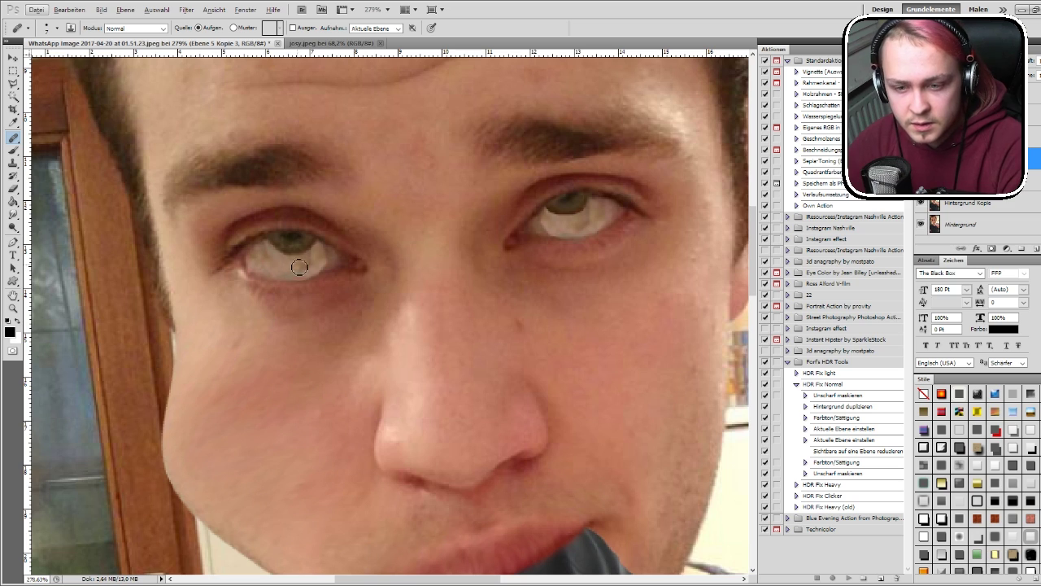
key("ctrl+0")
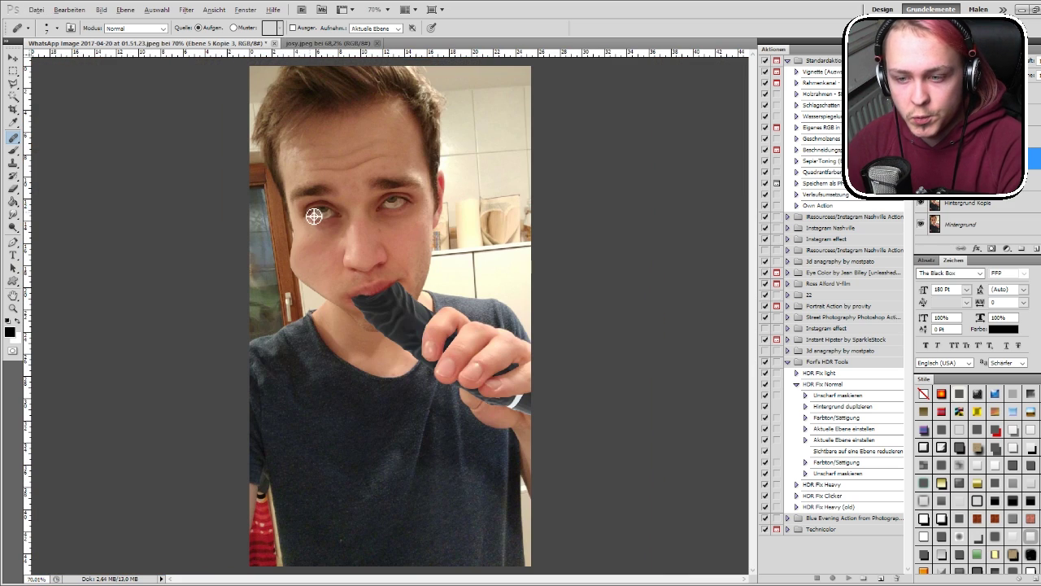
Step: Zoom into the right eye and patch its white, undoing to compare the result
scroll(314, 216, "up", 1)
scroll(316, 216, "up", 1)
scroll(326, 218, "up", 3)
scroll(349, 221, "up", 1)
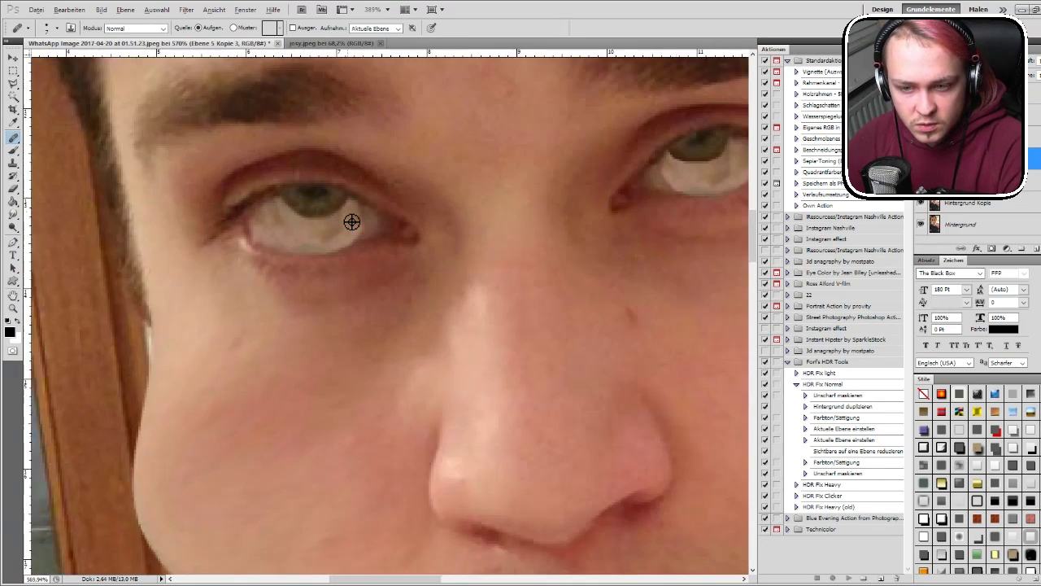
scroll(351, 221, "up", 2)
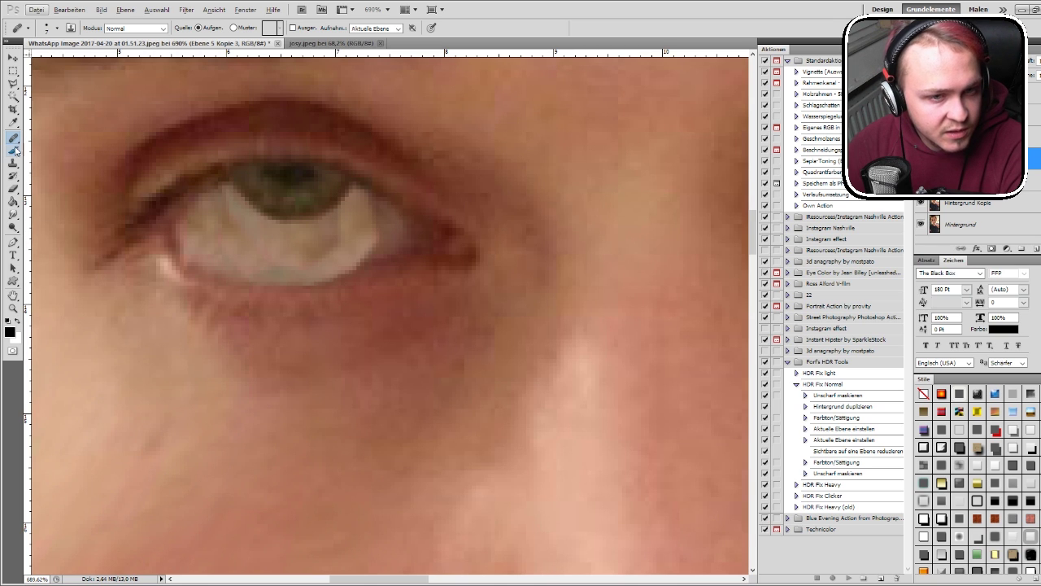
key("shift+j")
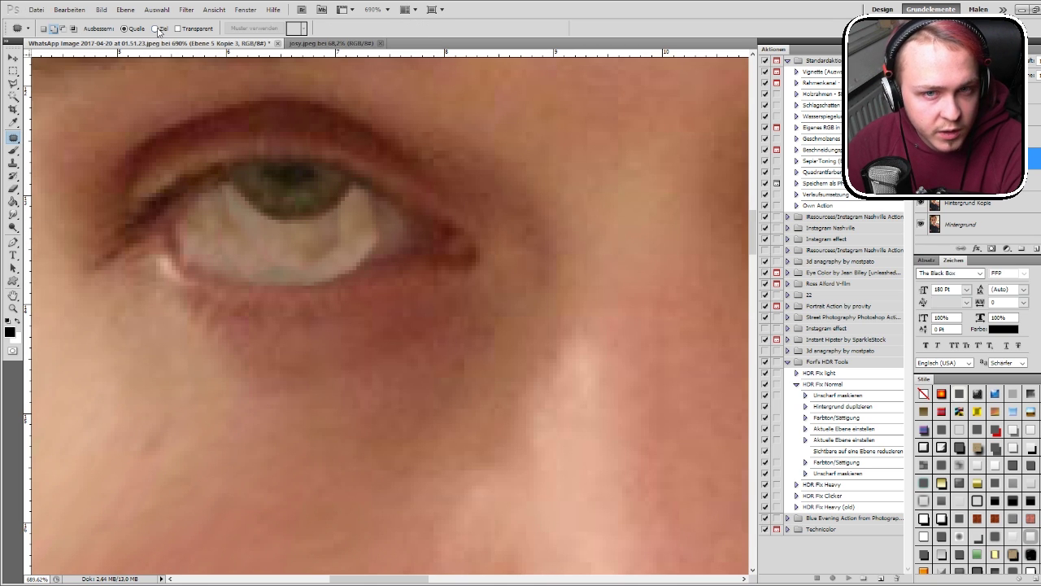
scroll(208, 213, "down", 5)
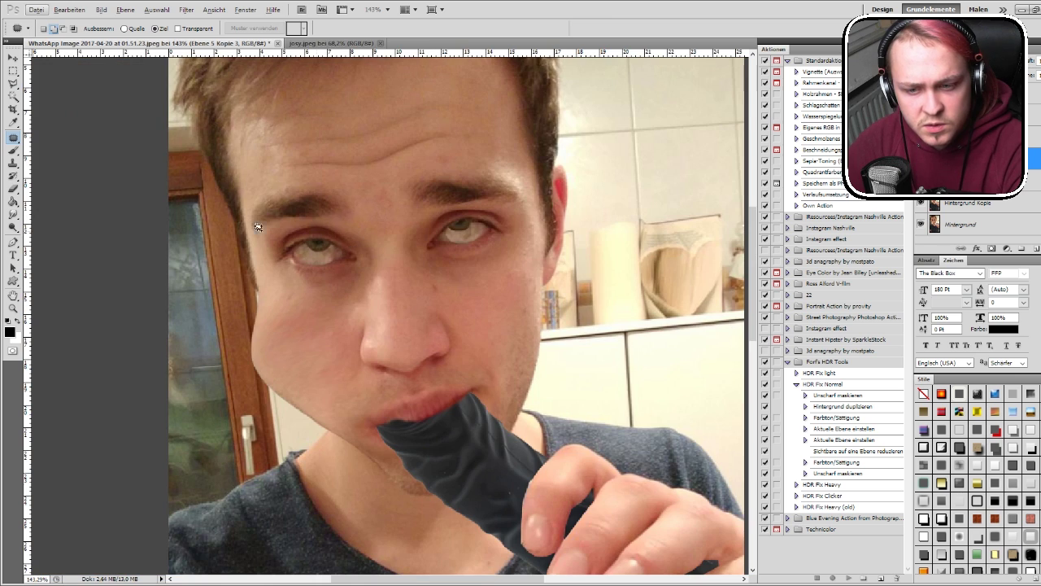
scroll(313, 258, "down", 3)
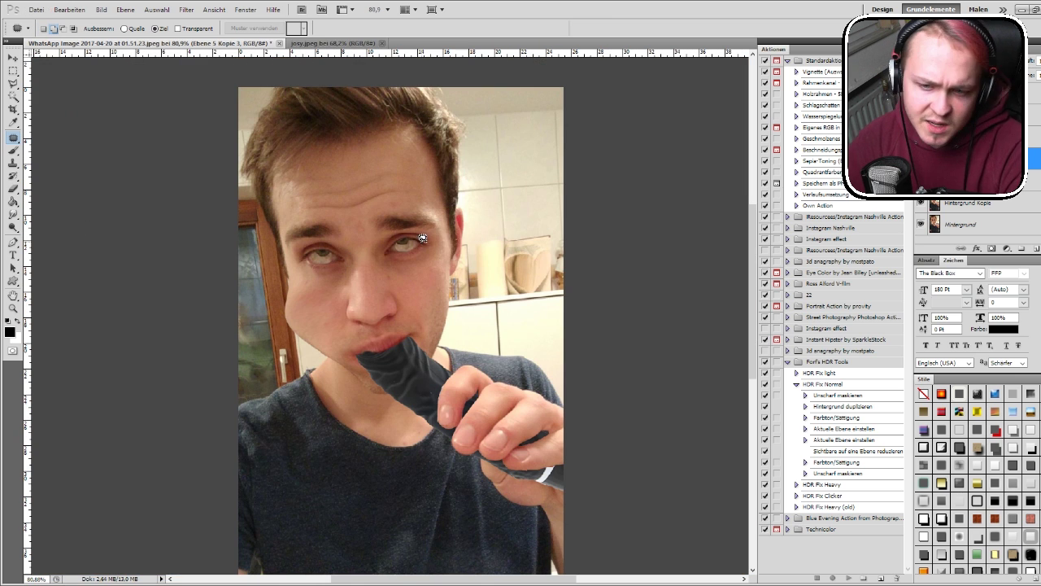
scroll(411, 238, "up", 5)
scroll(407, 234, "up", 2)
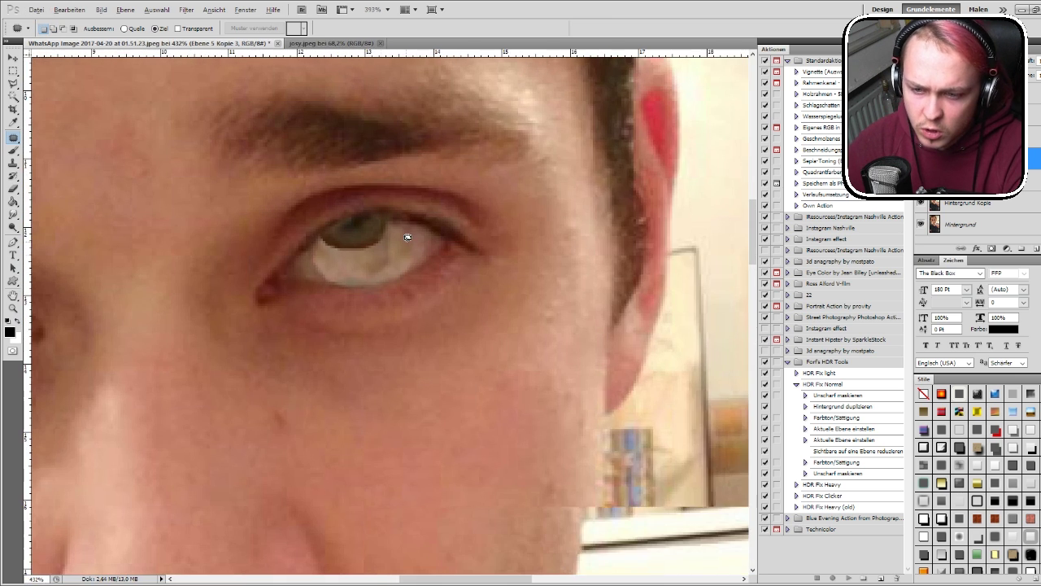
scroll(350, 259, "up", 1)
scroll(440, 239, "up", 1)
left_click_drag(441, 228, 441, 275)
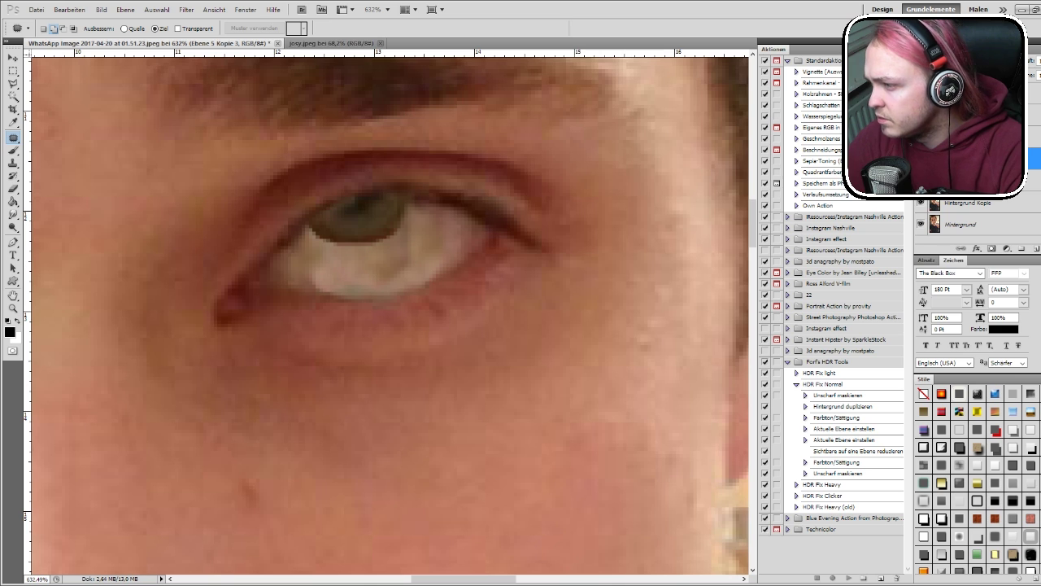
key("ctrl+alt+z")
key("ctrl+alt+z")
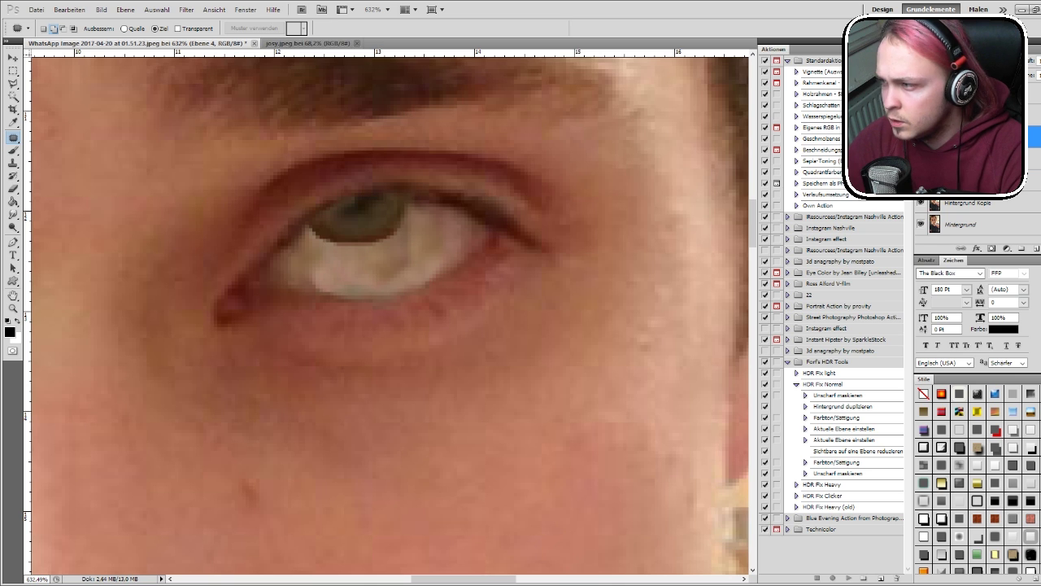
key("ctrl+z")
key("ctrl+z")
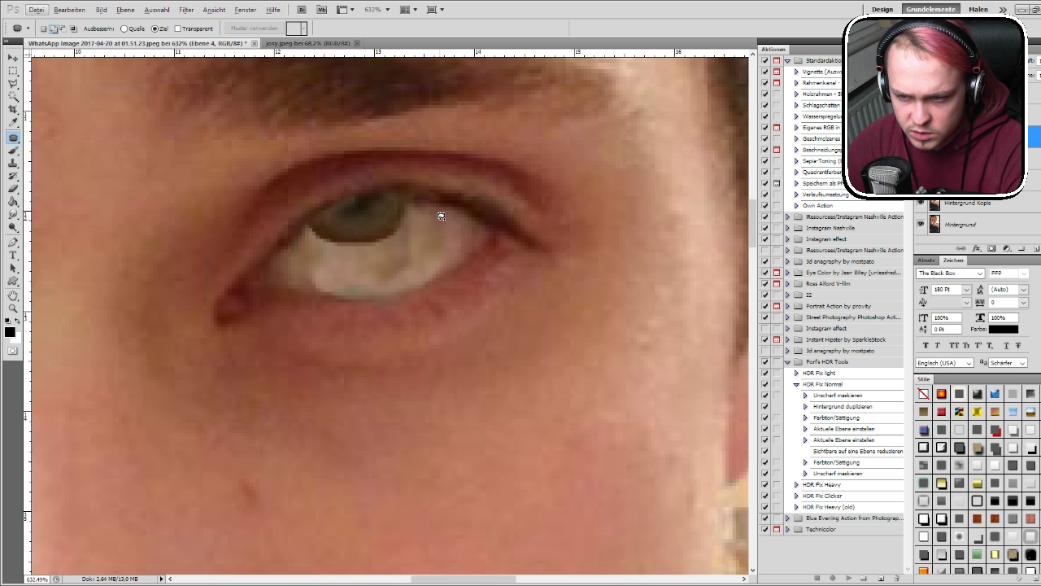
Step: Outline another patch on the eye white, select layer Ebene 5 Kopie 3, and fit the photo
left_click_drag(433, 241, 405, 248)
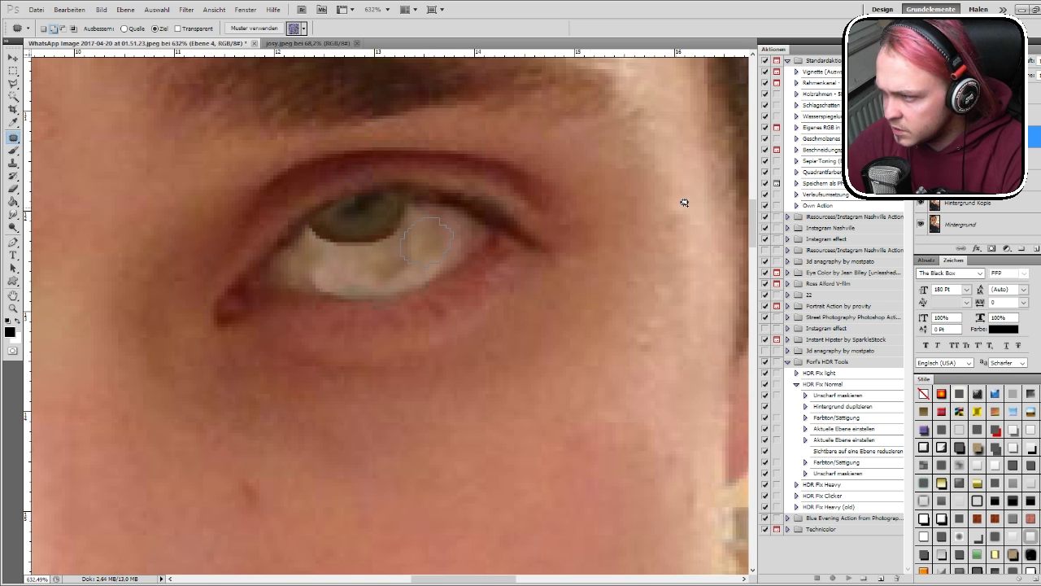
left_click(968, 157)
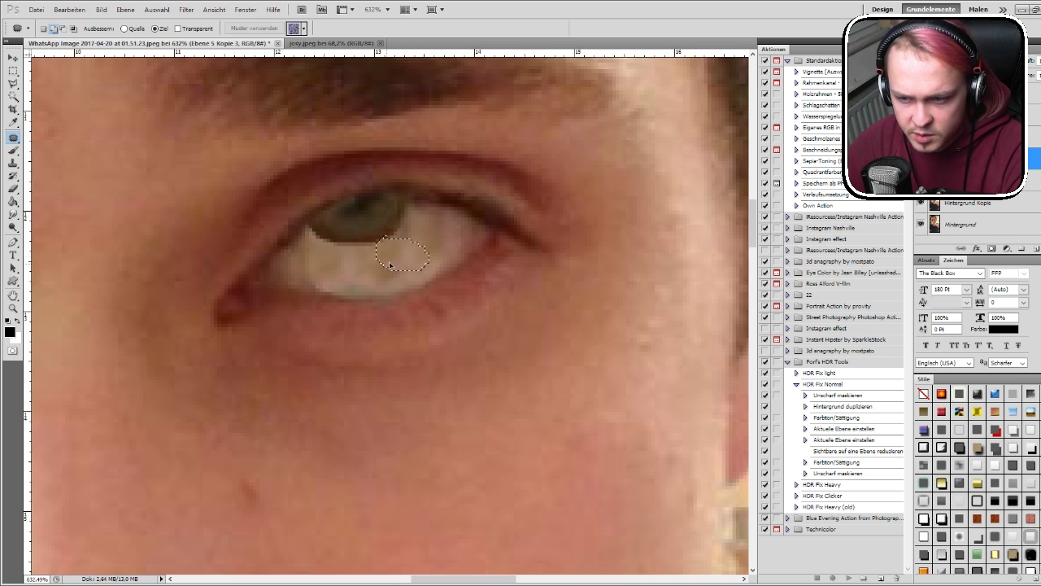
key("ctrl+0")
key("ctrl+minus")
key("ctrl+0")
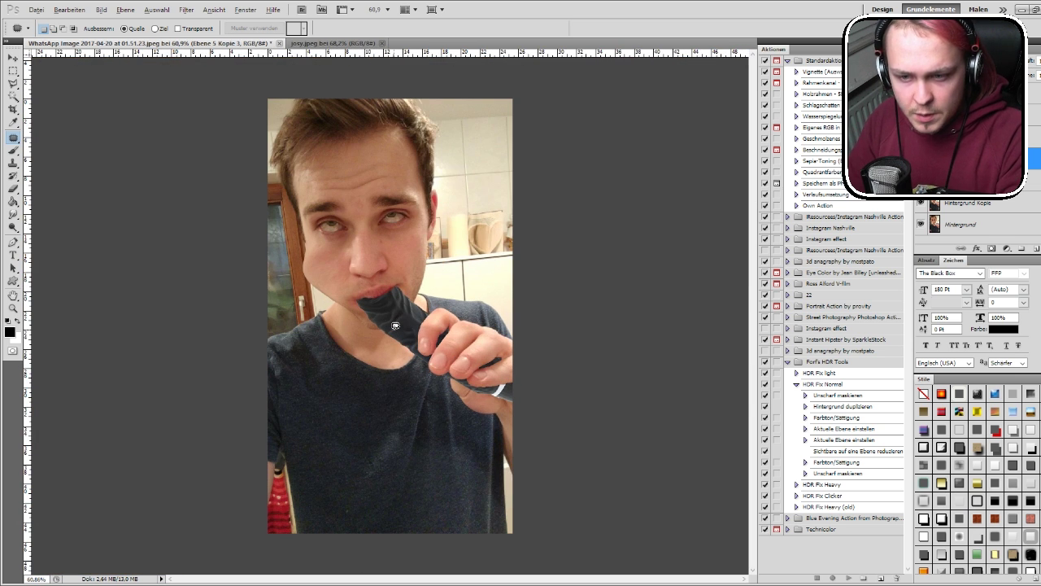
Step: Drag the black toy image onto the woman's josy.jpeg photo
scroll(396, 325, "up", 2)
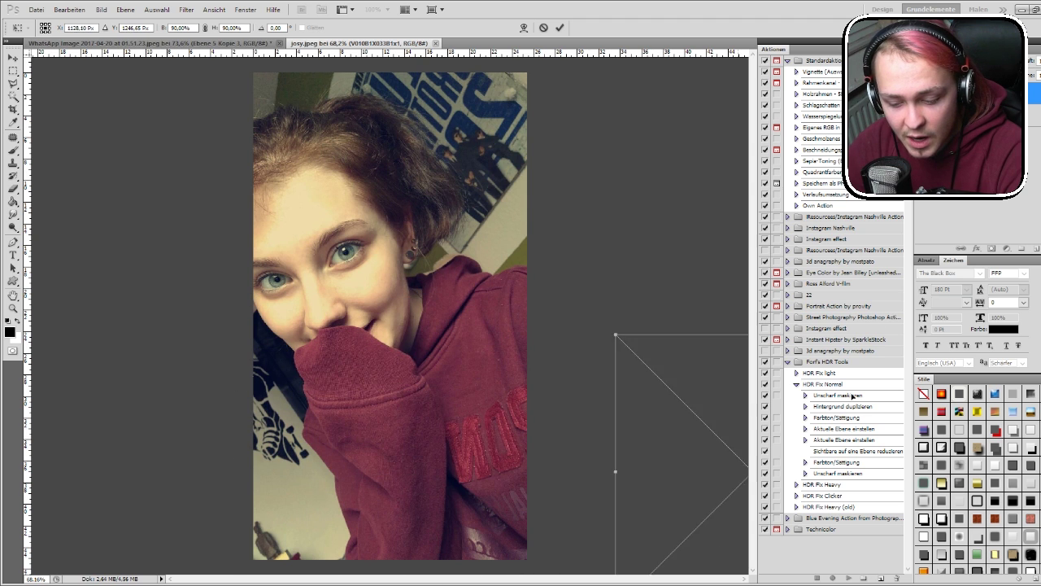
left_click_drag(807, 461, 583, 333)
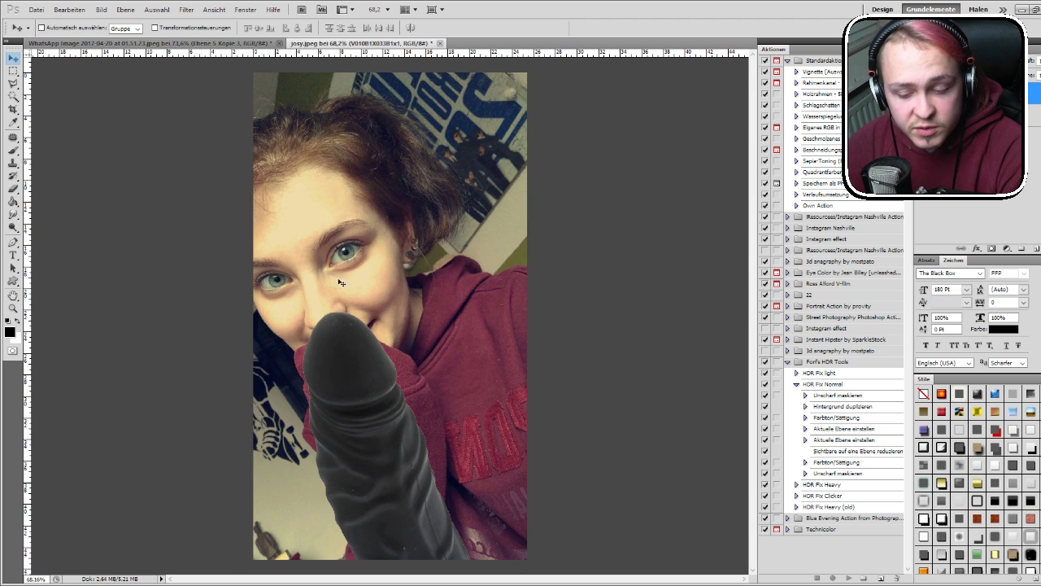
Step: Warp the toy, pulling its top-right corner and left edge outward so it bulges toward the camera
key("ctrl+t")
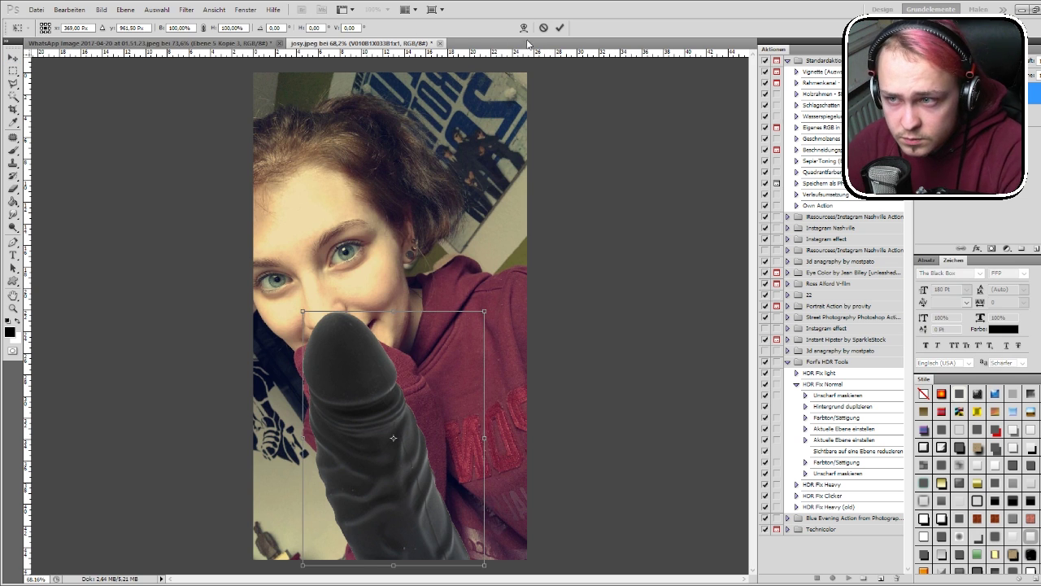
left_click(524, 28)
left_click_drag(485, 313, 743, 212)
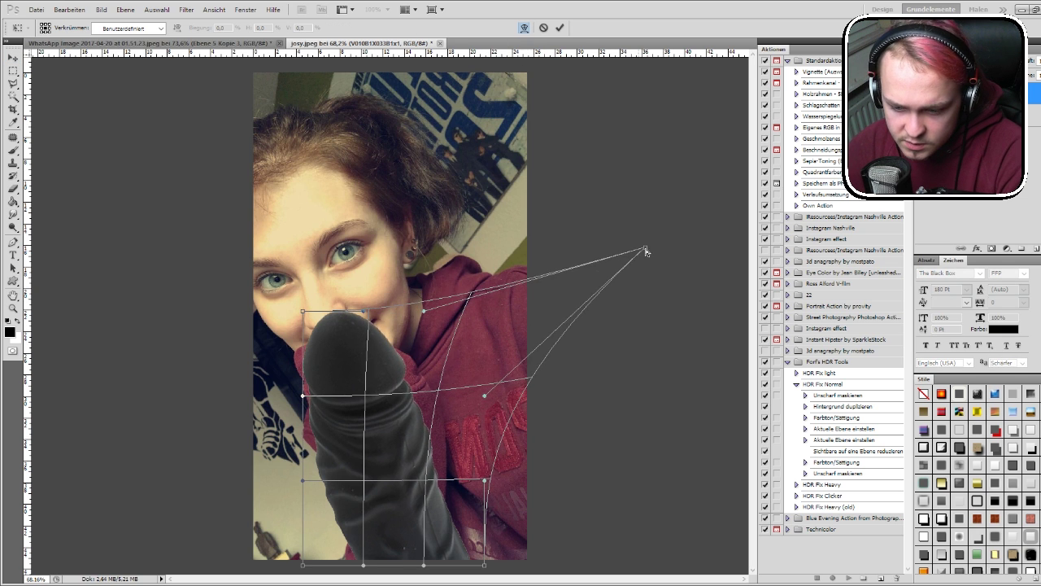
left_click_drag(570, 313, 597, 309)
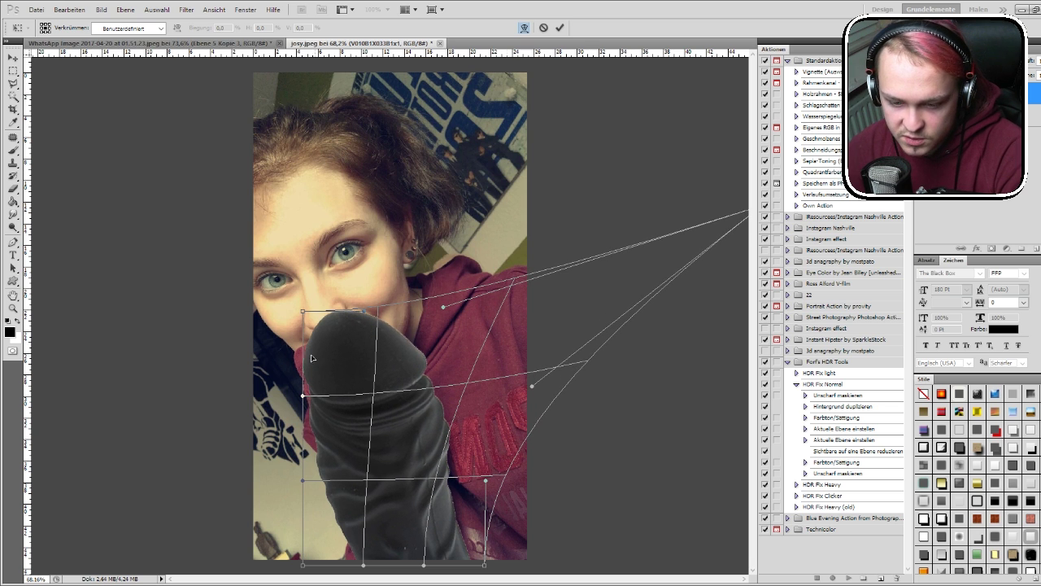
left_click_drag(303, 396, 254, 417)
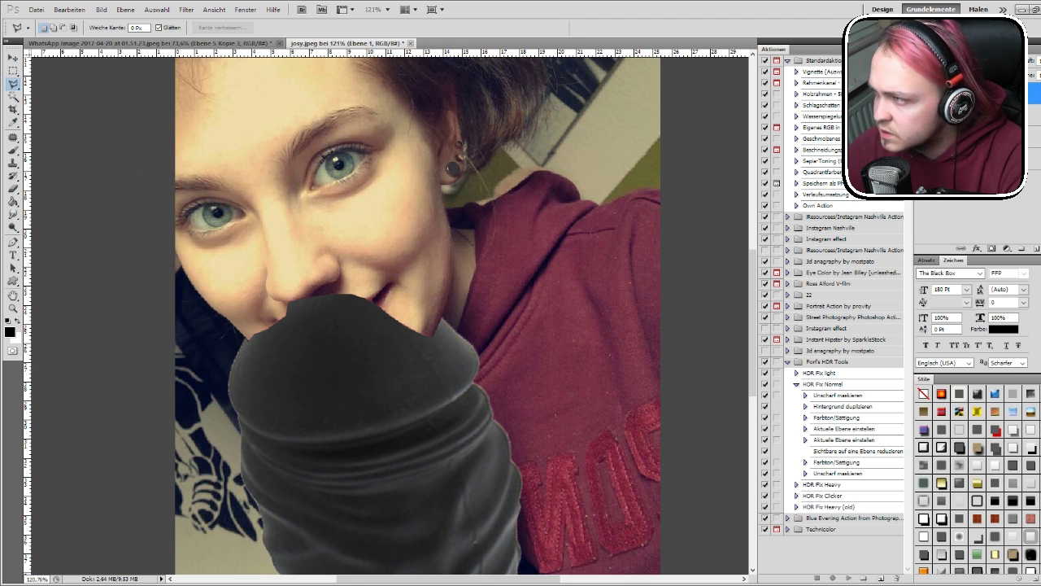
Step: Commit the warped toy shape and choose the Eraser
key("Delete")
key("b")
scroll(312, 336, "up", 1)
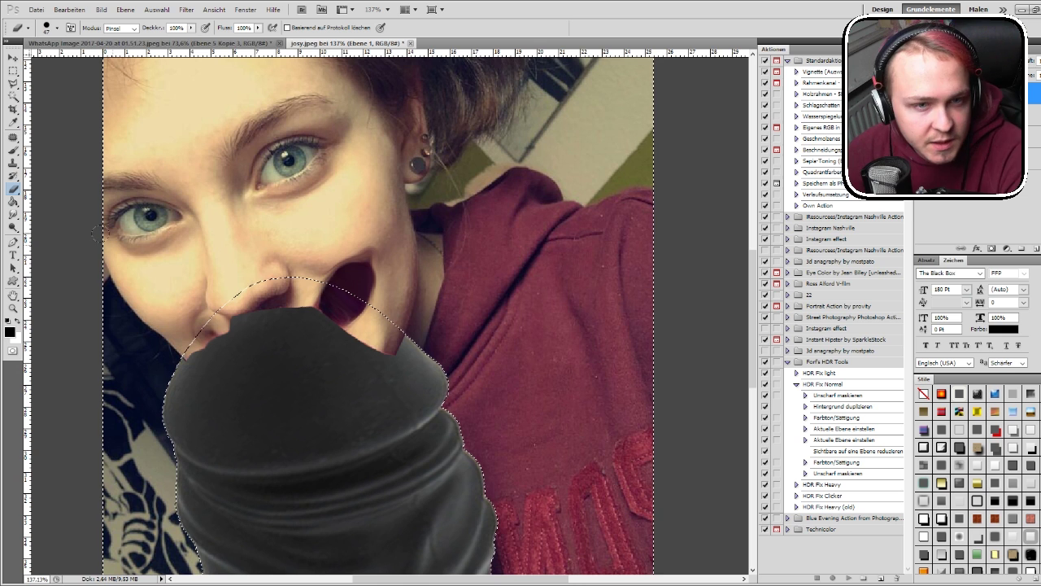
left_click(13, 96)
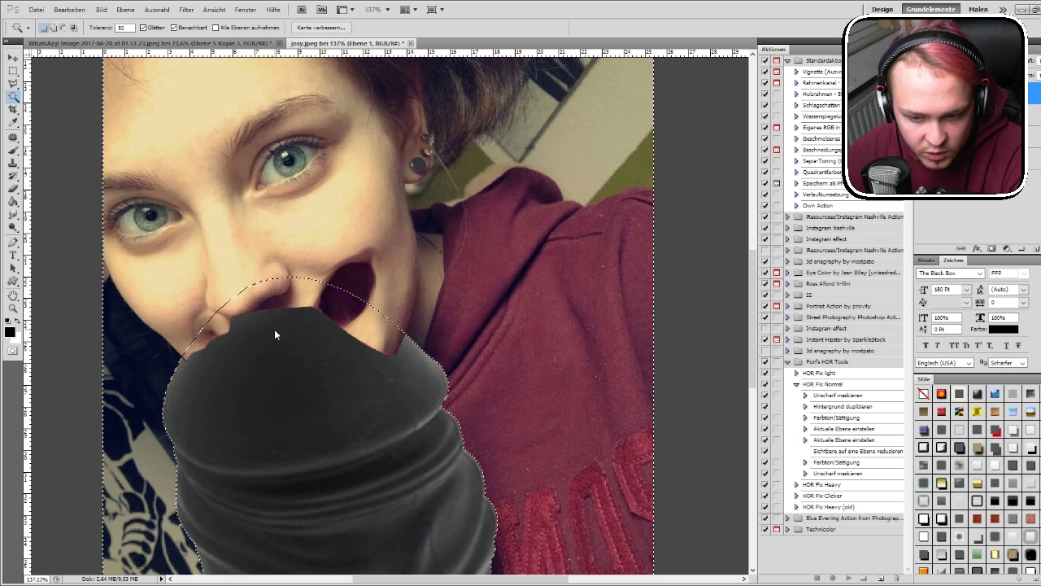
left_click(13, 189)
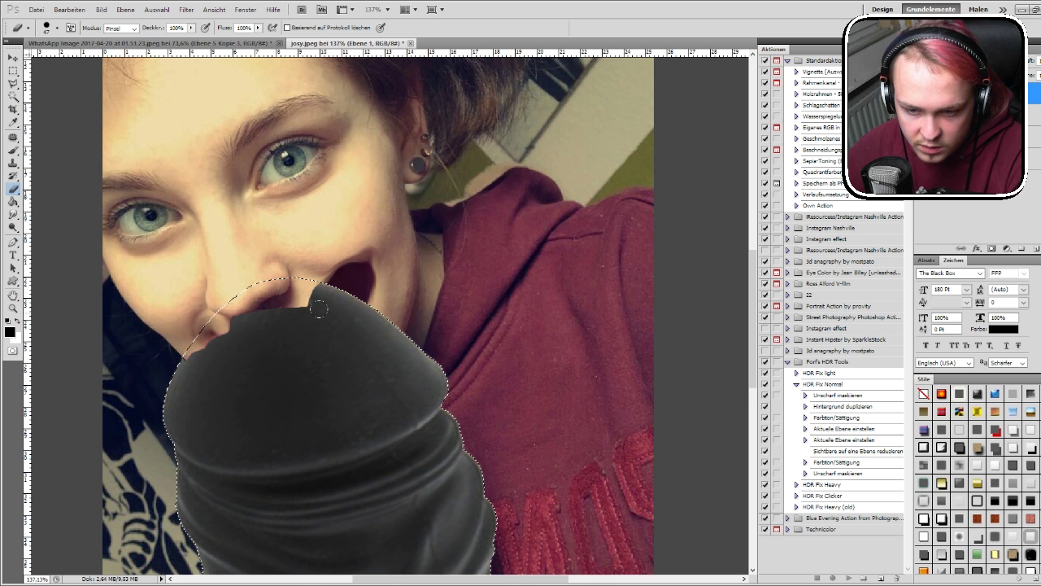
Step: Erase the toy's upper edge by the mouth, undo a stray spot, and deselect
mouse_move(337, 309)
left_mouse_down()
mouse_move(342, 332)
mouse_move(340, 299)
left_mouse_up()
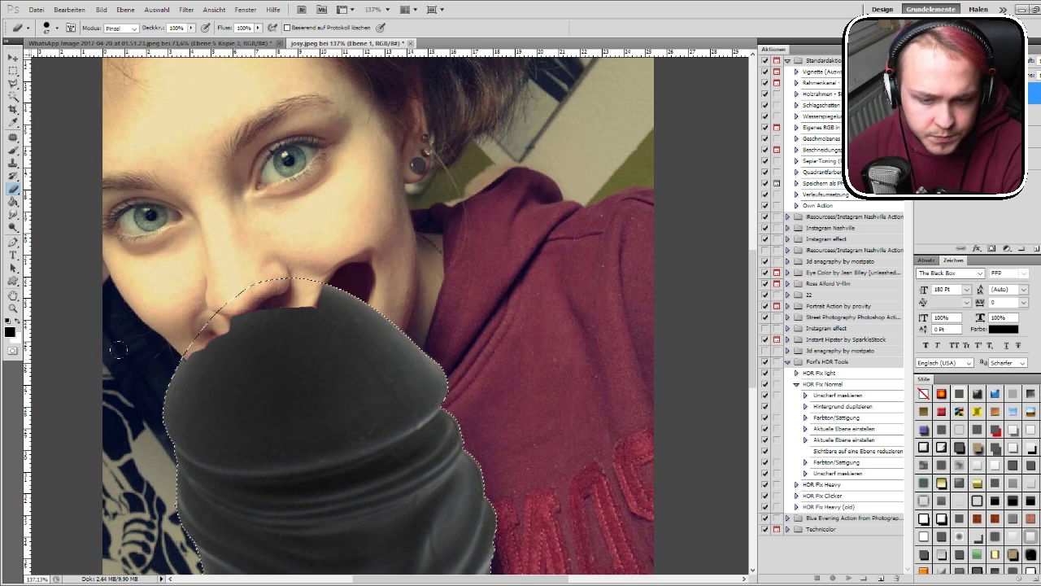
left_click(210, 345)
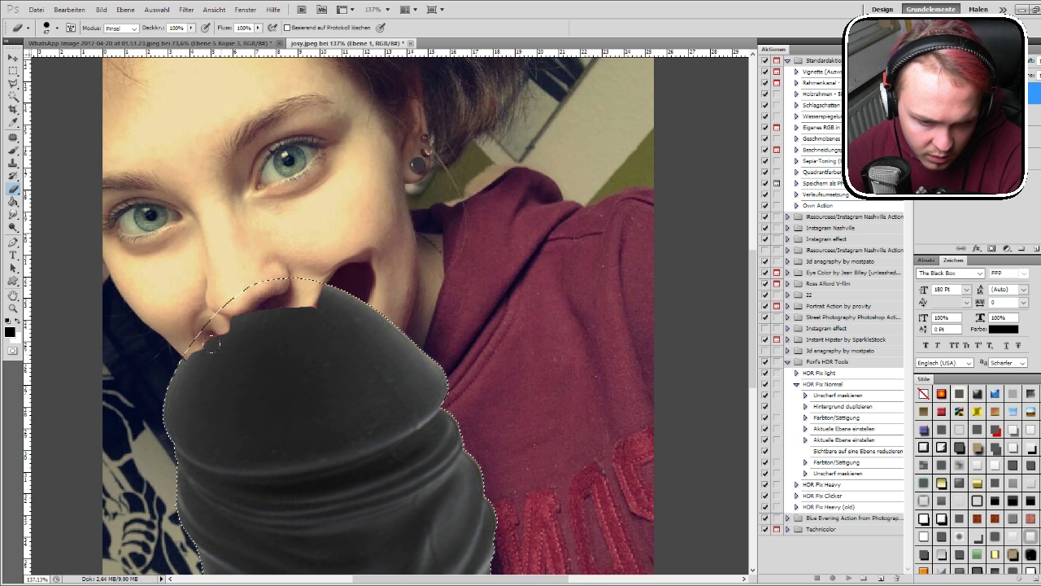
key("ctrl+z")
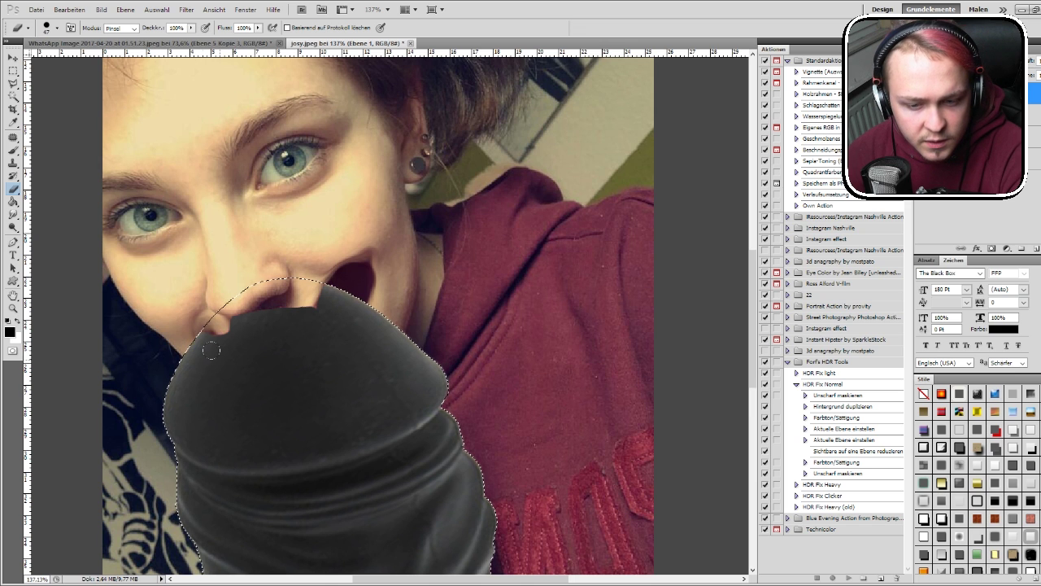
key("ctrl+d")
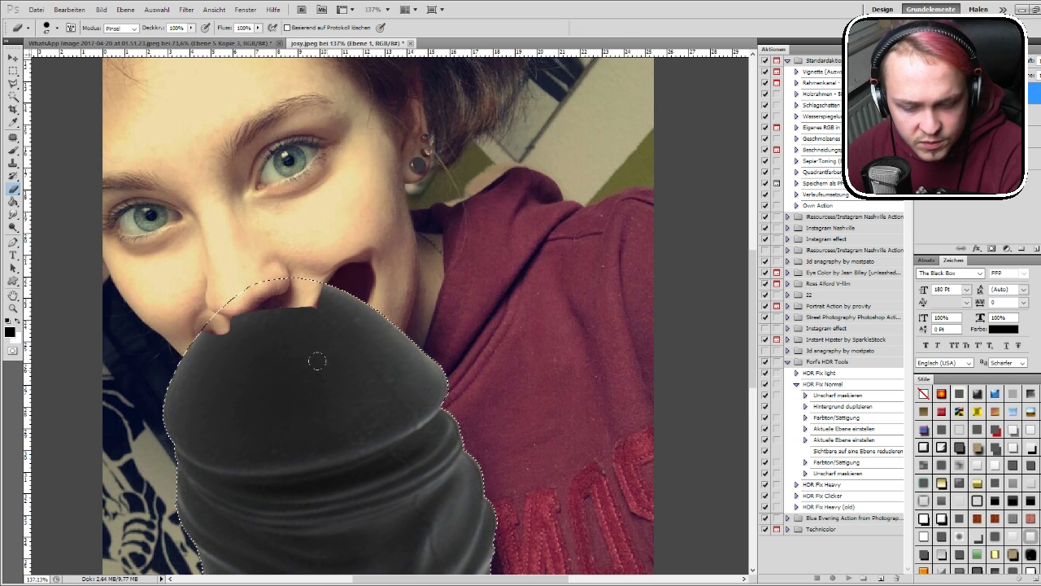
scroll(262, 331, "down", 5)
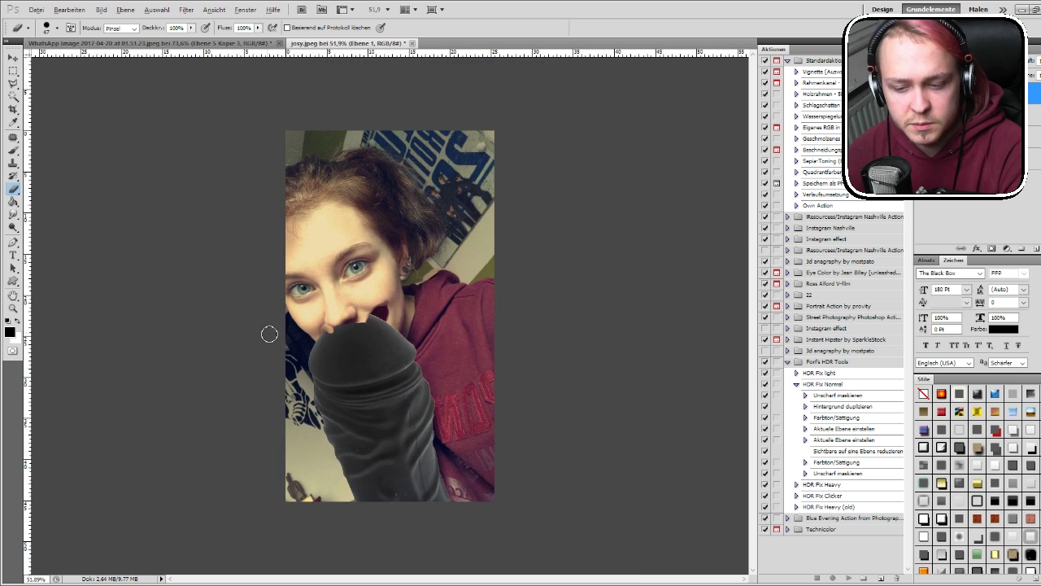
scroll(328, 342, "up", 1)
scroll(288, 327, "up", 2)
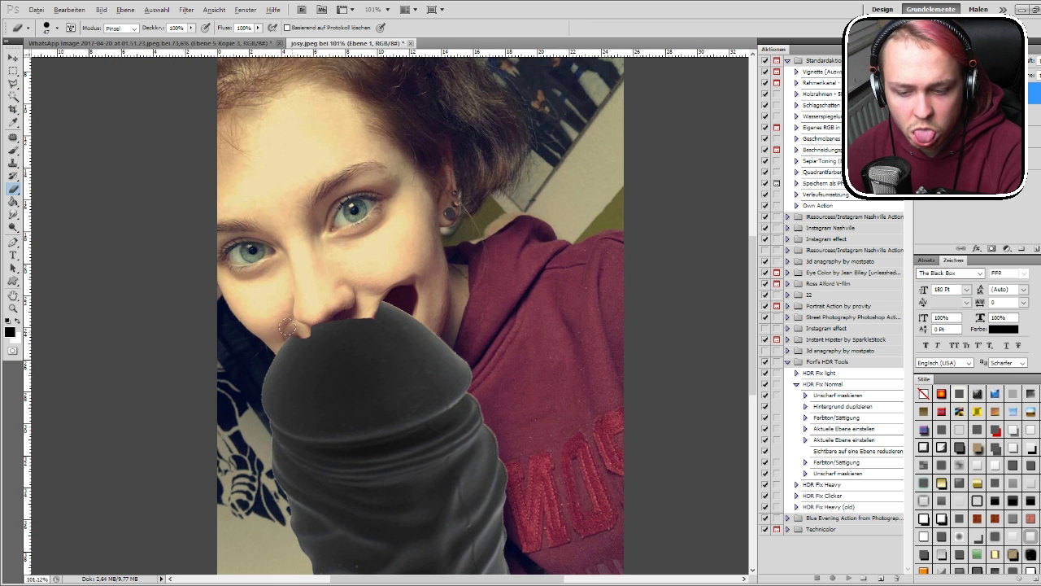
scroll(325, 324, "up", 1)
scroll(330, 328, "down", 1)
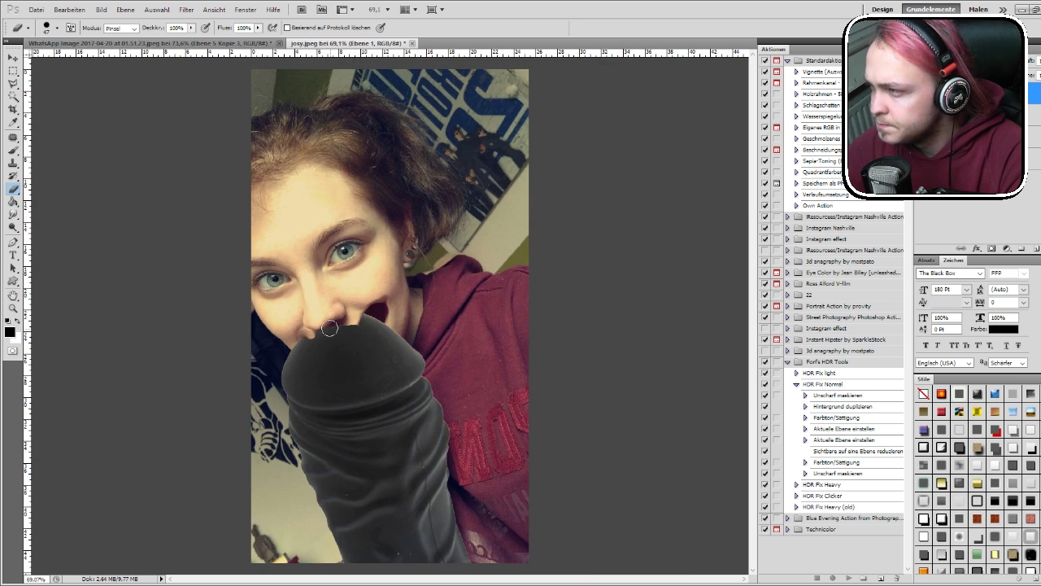
scroll(334, 331, "down", 2)
scroll(333, 331, "down", 1)
scroll(337, 330, "up", 1)
scroll(337, 330, "up", 1)
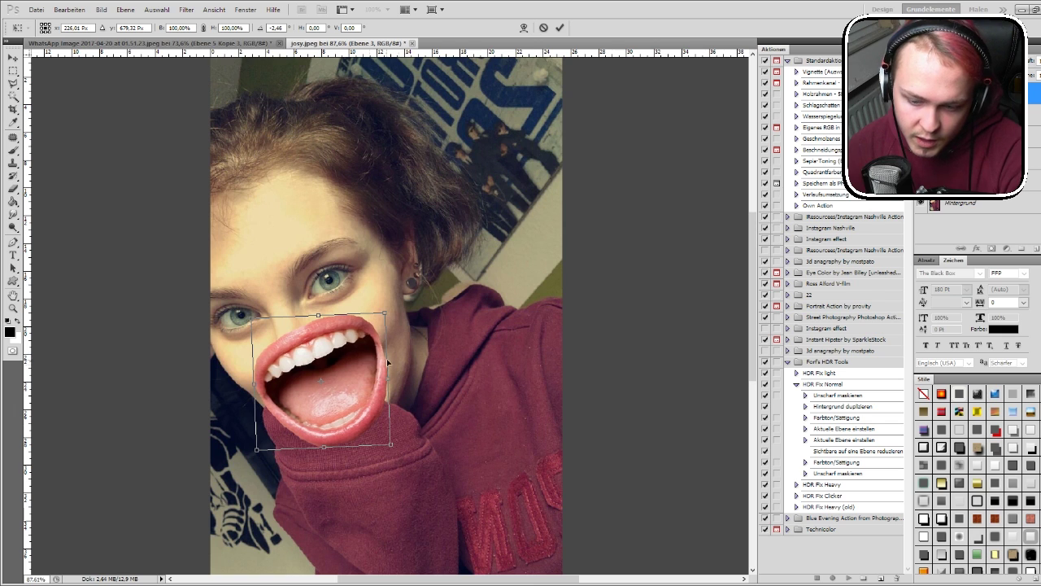
Step: Nudge the pasted open mouth slightly left and down, apply it, and select Hintergrund Kopie
left_click_drag(369, 360, 366, 361)
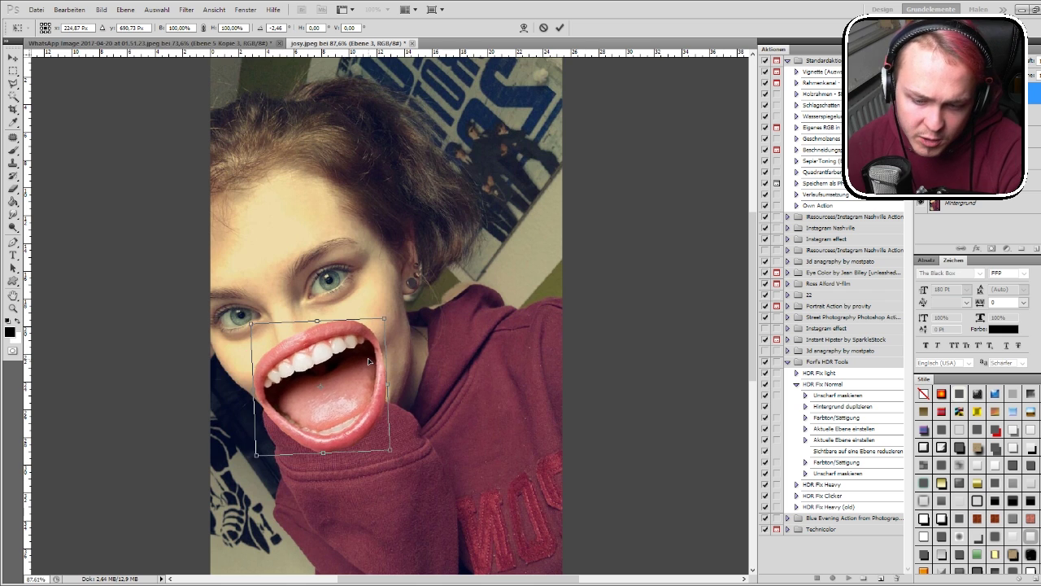
key("Return")
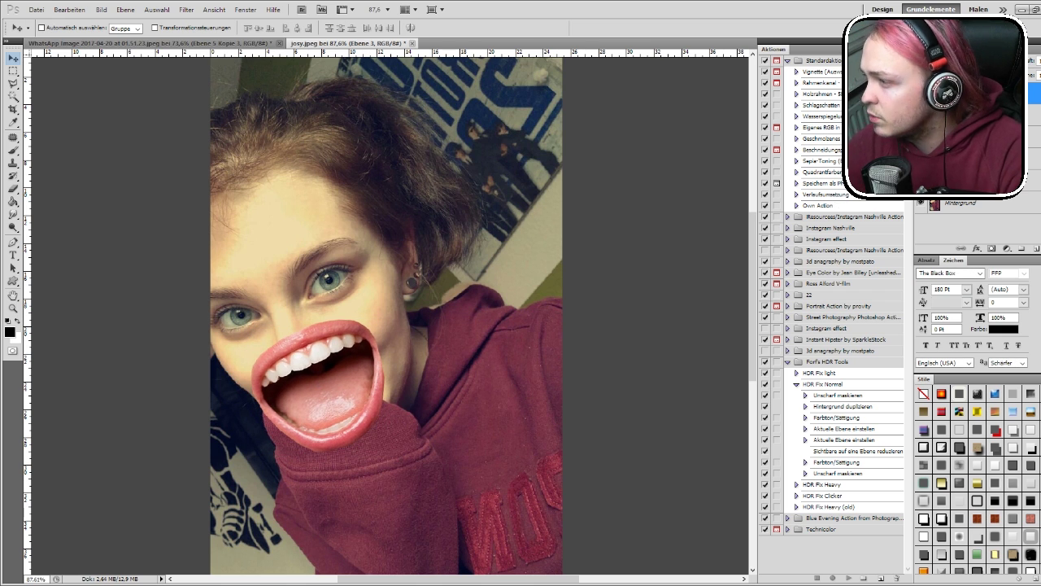
left_click(976, 180)
scroll(286, 340, "up", 5)
key("ctrl+0")
Step: Select the layer beneath the toy and restore the toy to full opacity
key("j")
scroll(356, 303, "down", 4)
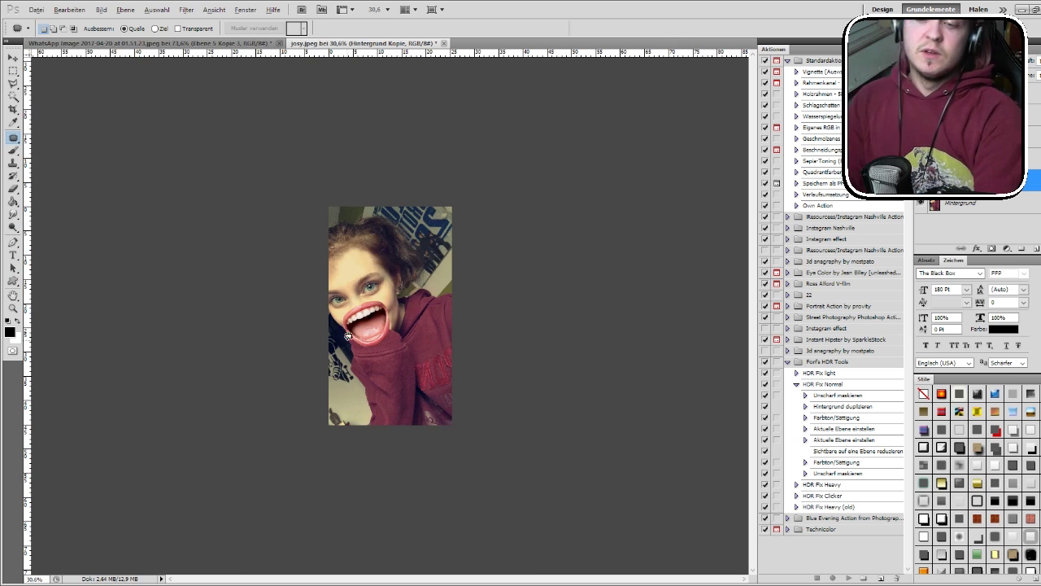
scroll(365, 345, "up", 2)
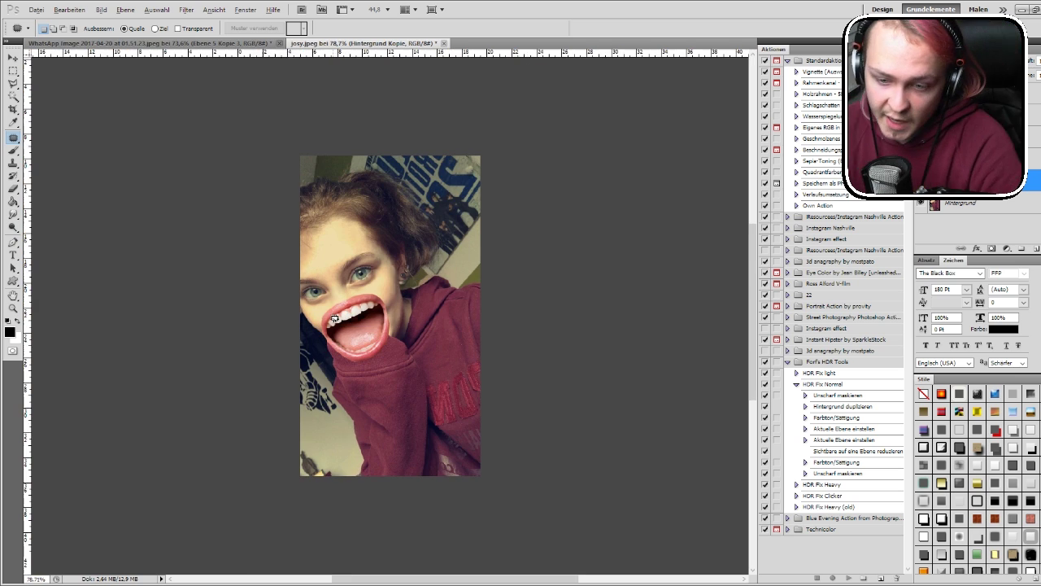
scroll(334, 318, "up", 4)
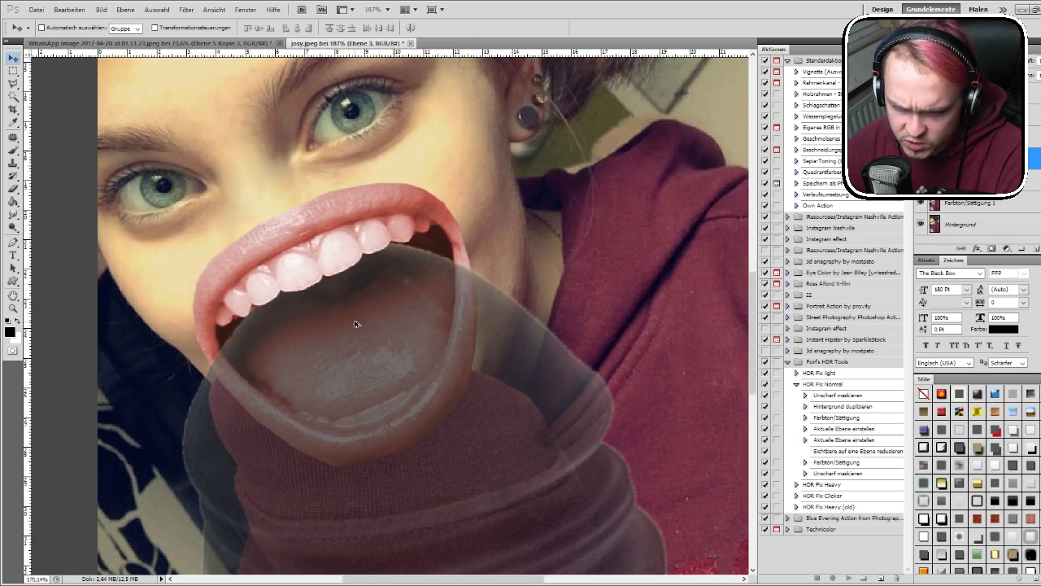
scroll(356, 321, "down", 2)
scroll(356, 320, "down", 1)
scroll(364, 326, "down", 1)
scroll(364, 327, "up", 1)
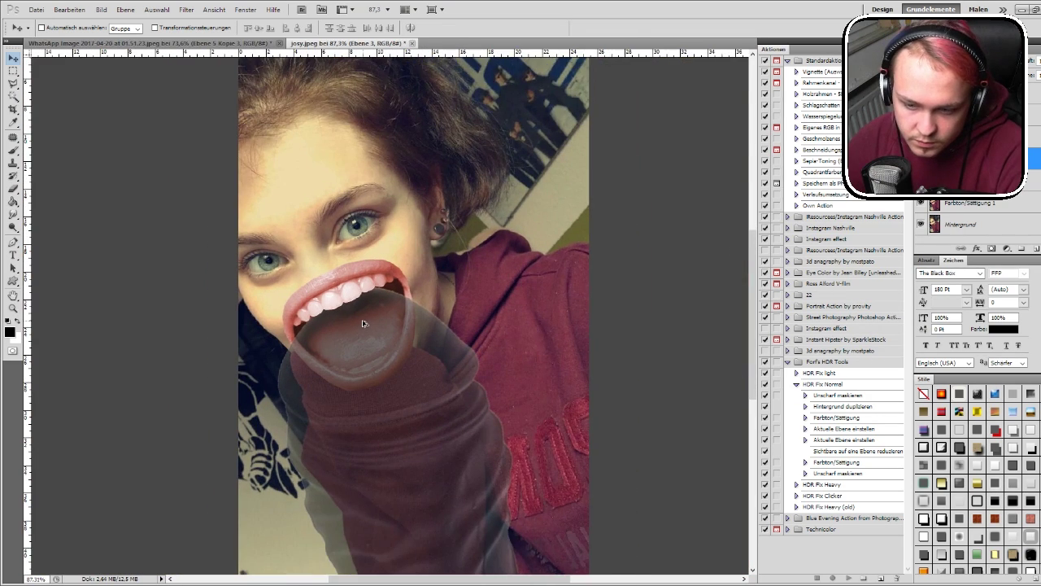
scroll(364, 324, "up", 1)
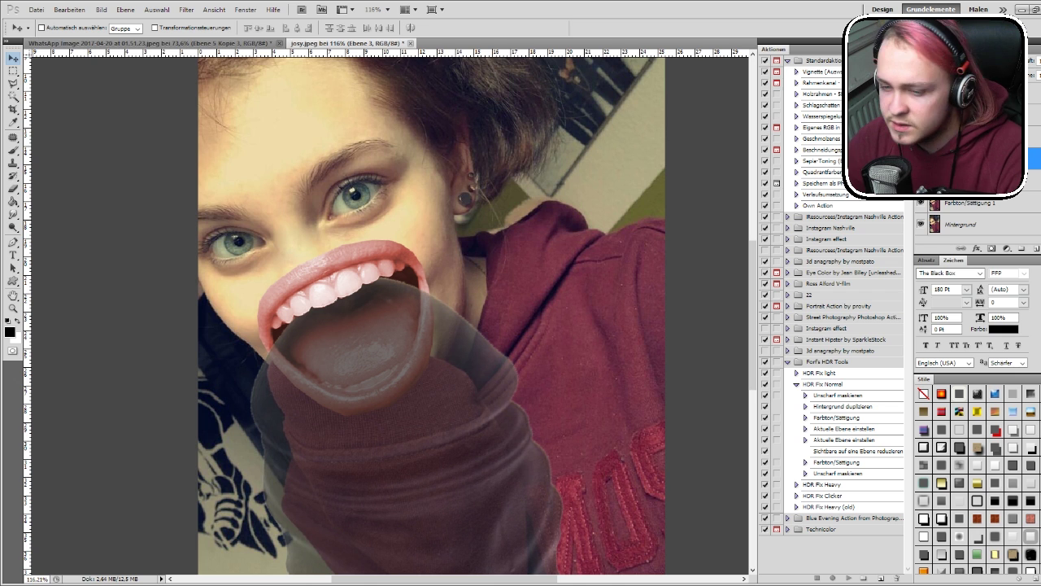
left_click(968, 180)
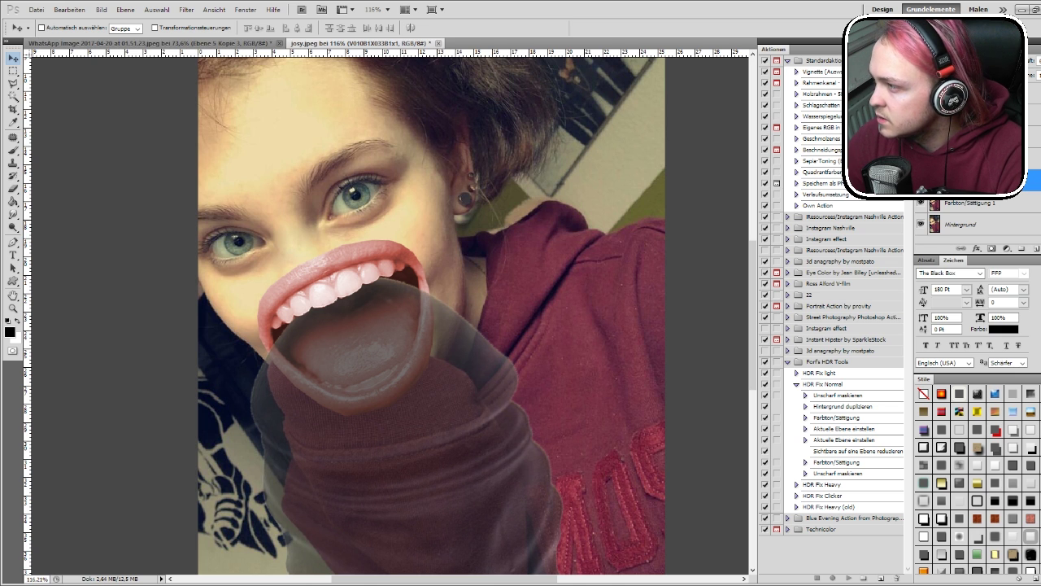
key("s")
scroll(272, 264, "up", 4)
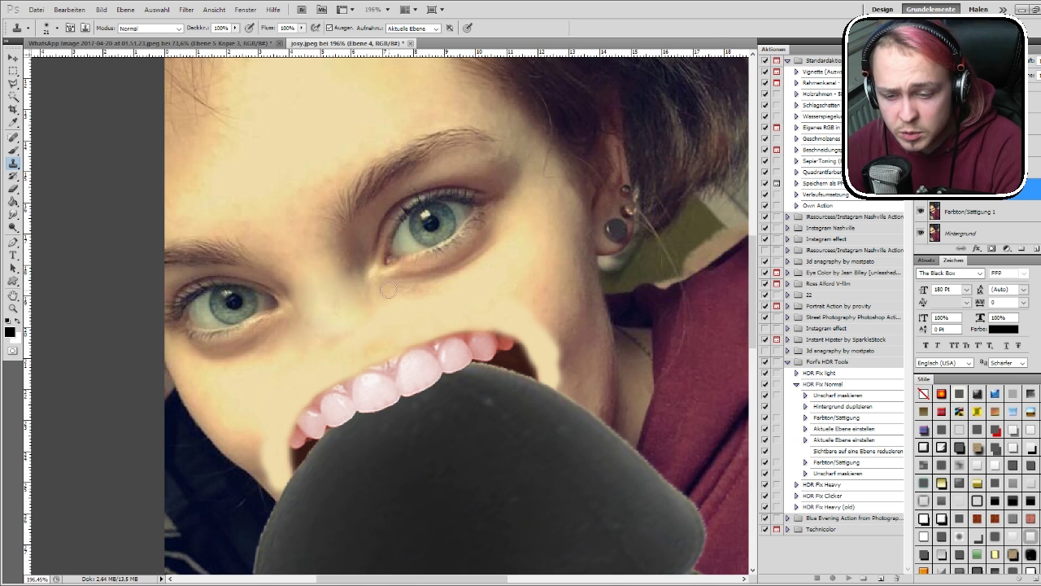
Step: Undo four lip-colour edits so plain skin surrounds the teeth
scroll(387, 301, "down", 3)
scroll(387, 301, "down", 1)
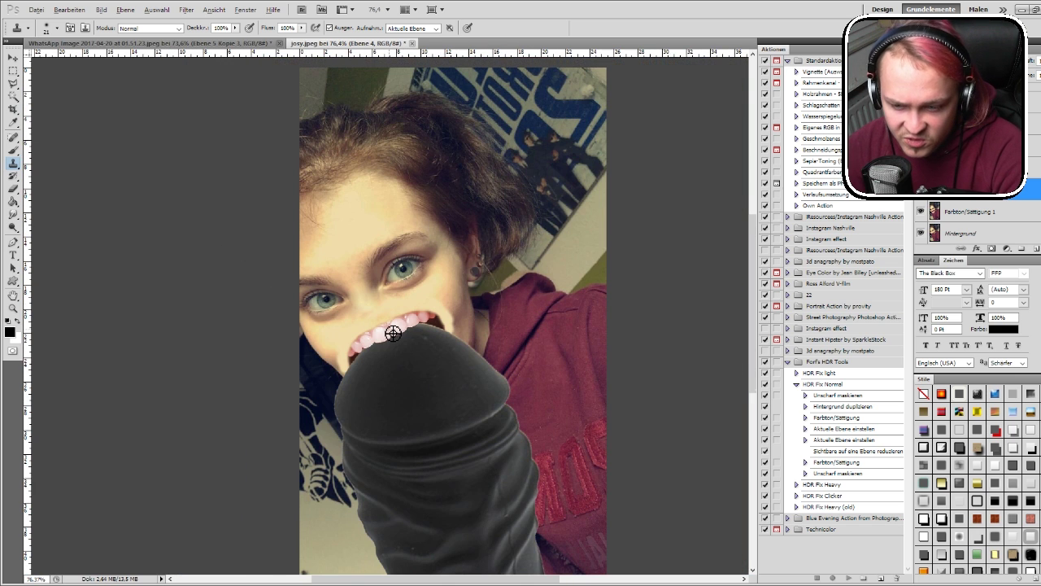
scroll(392, 330, "up", 1)
scroll(392, 329, "up", 1)
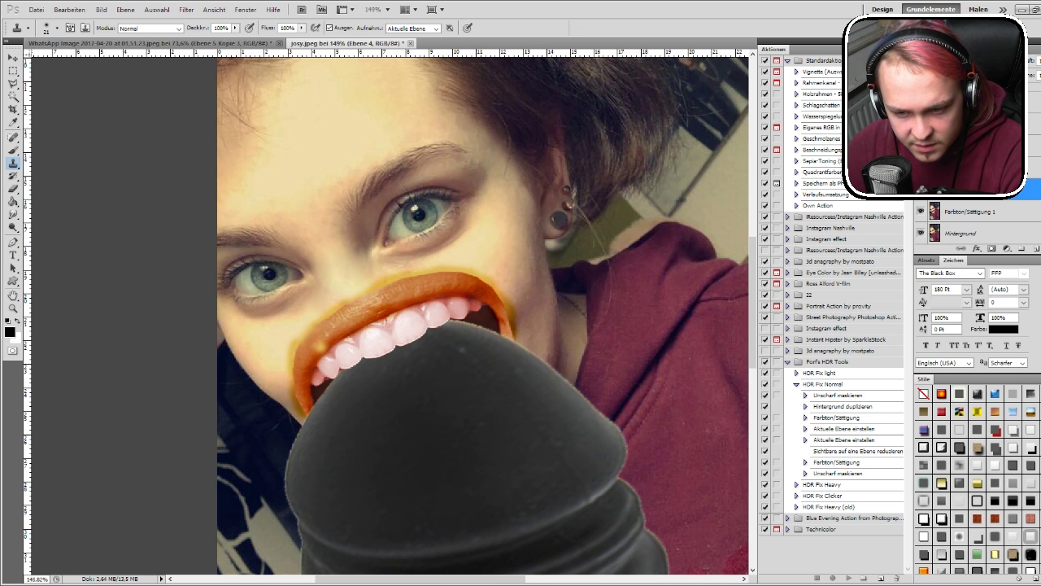
key("ctrl+z")
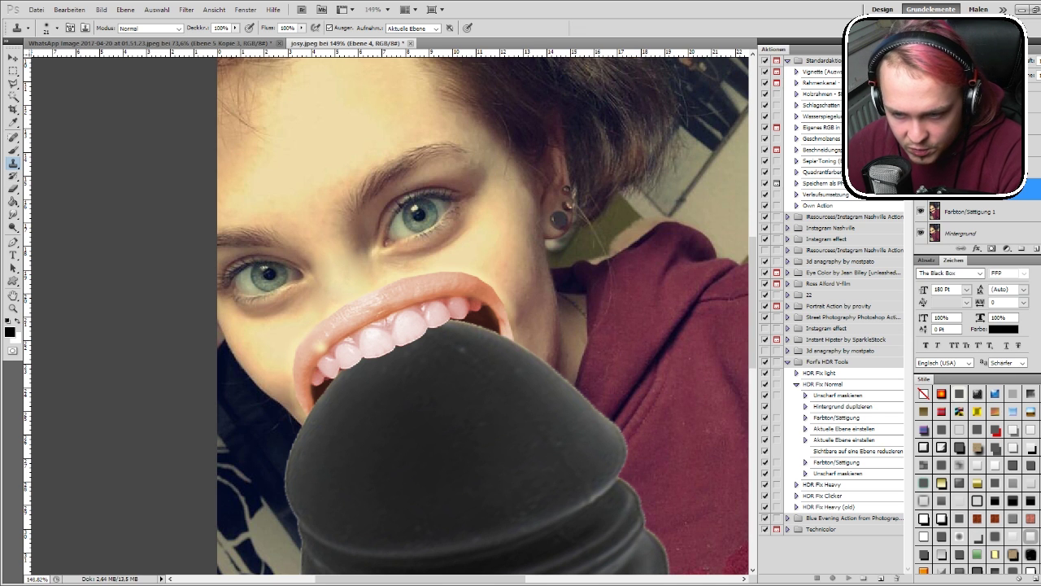
key("ctrl+z")
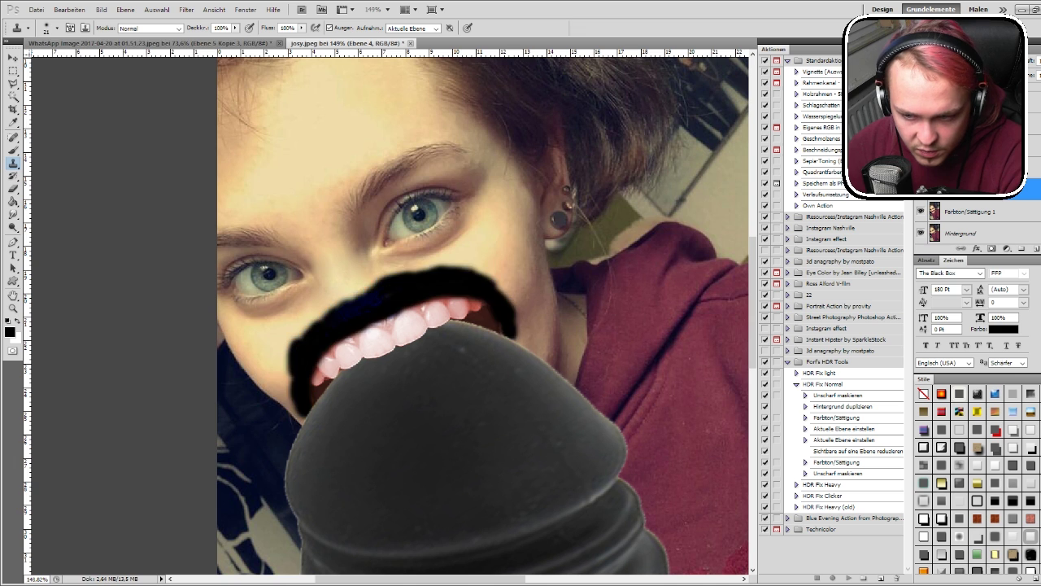
key("ctrl+z")
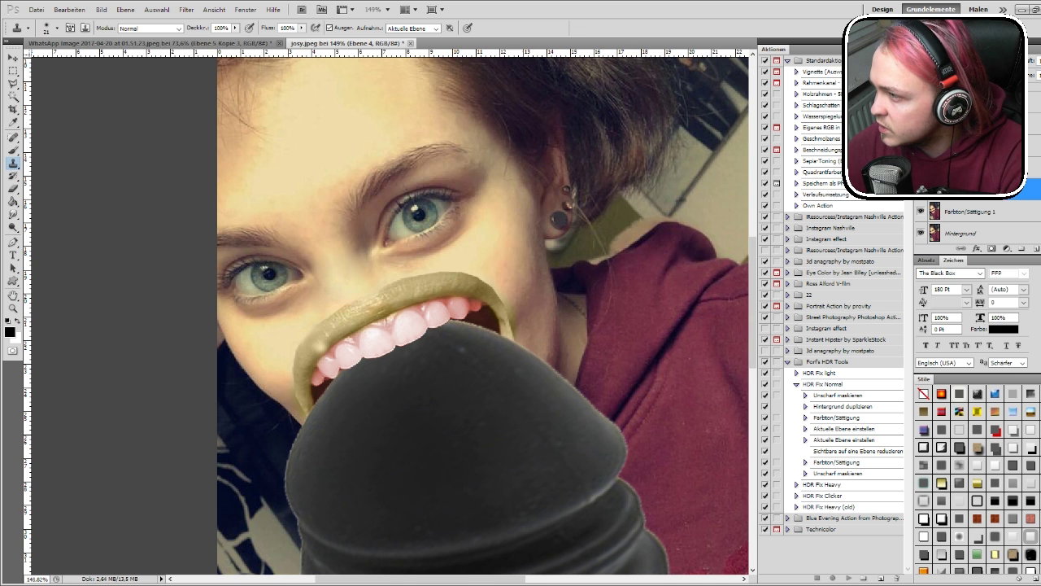
key("ctrl+z")
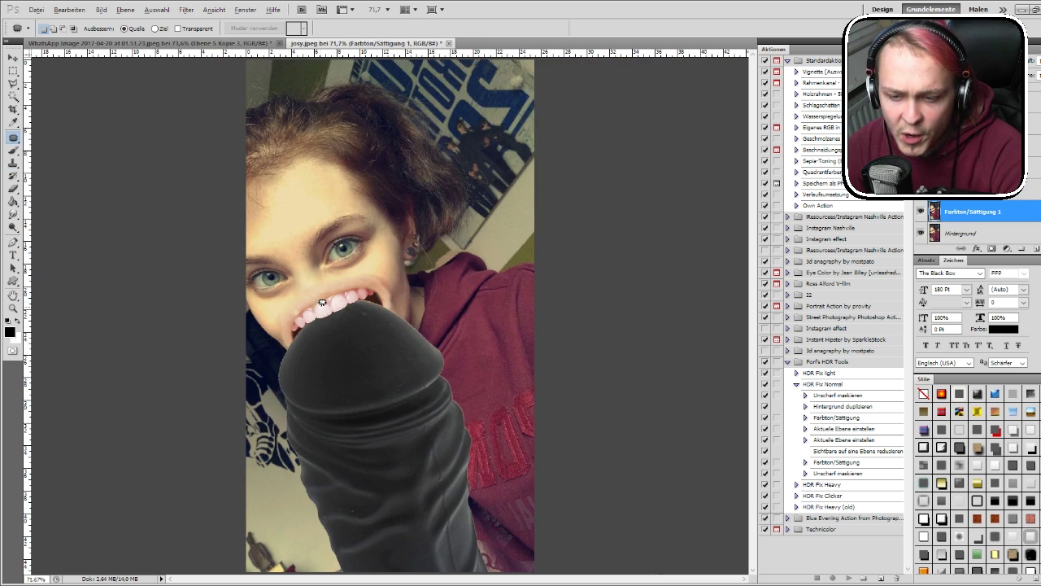
Step: Zoom around the upper lip and switch to the Clone Stamp to smooth the skin above the teeth
scroll(324, 298, "up", 1)
scroll(339, 298, "up", 1)
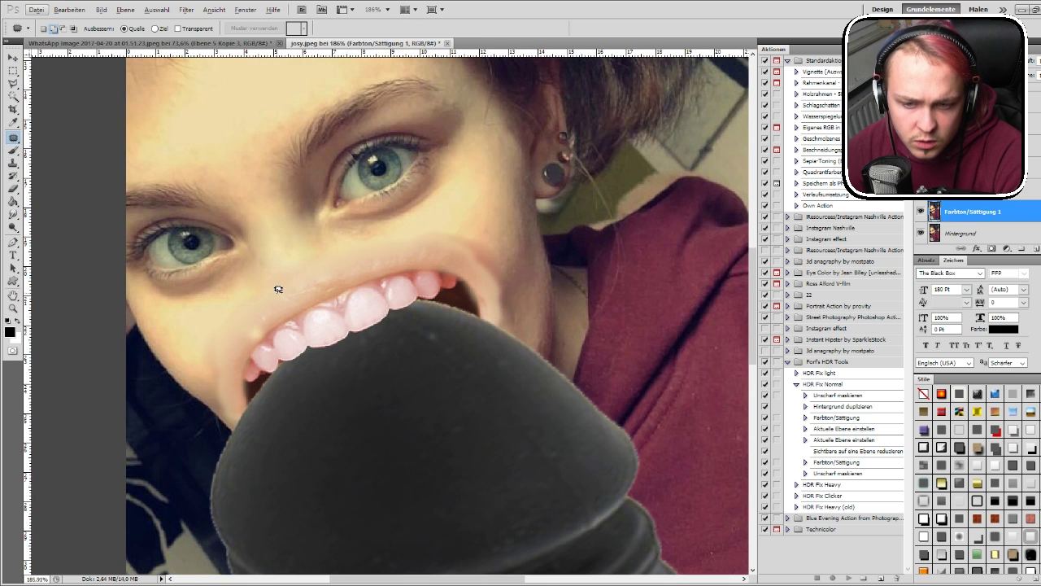
scroll(288, 295, "up", 1)
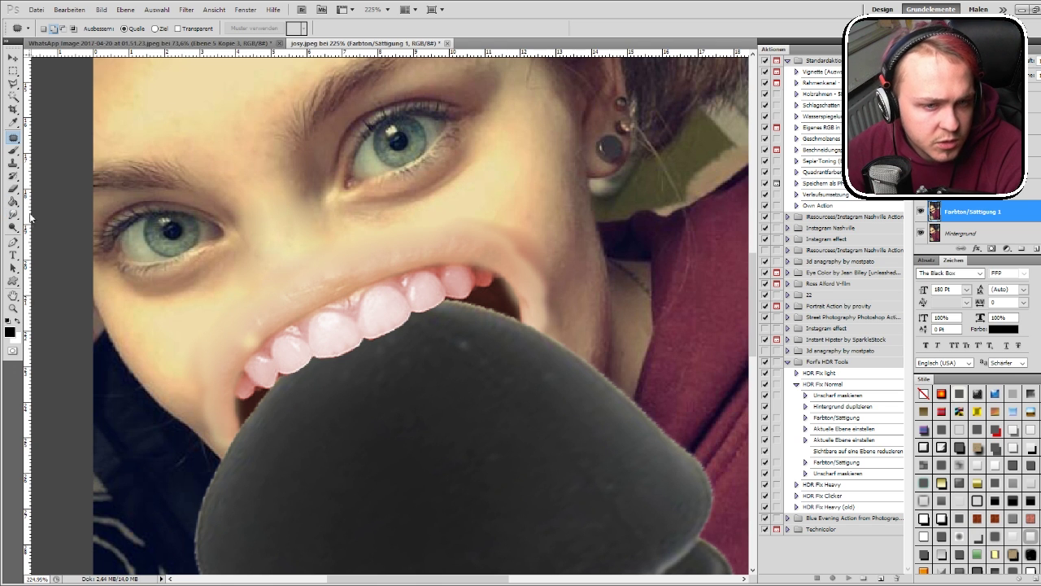
left_click(15, 163)
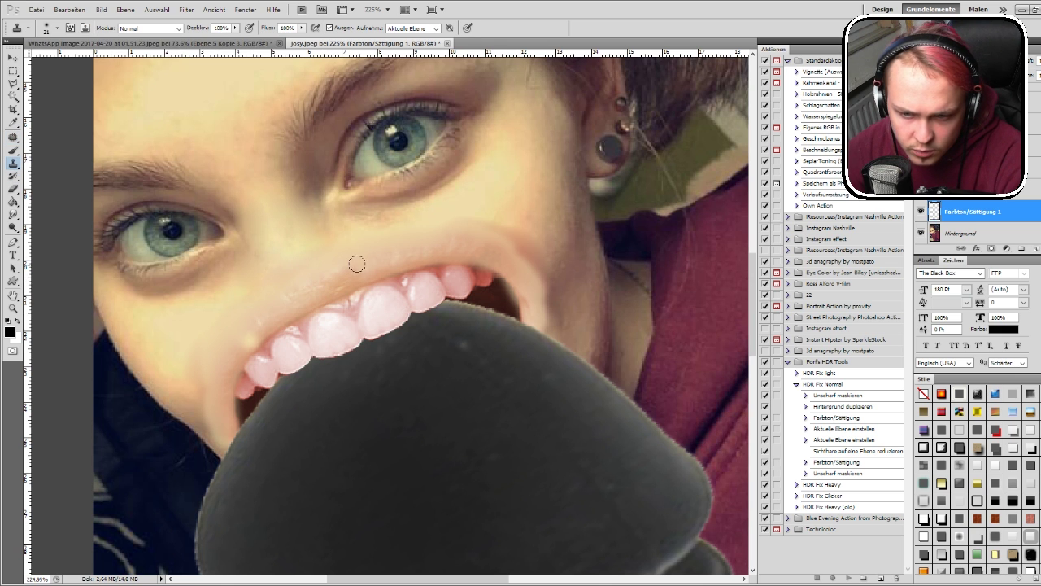
scroll(381, 256, "down", 10)
scroll(409, 333, "down", 2)
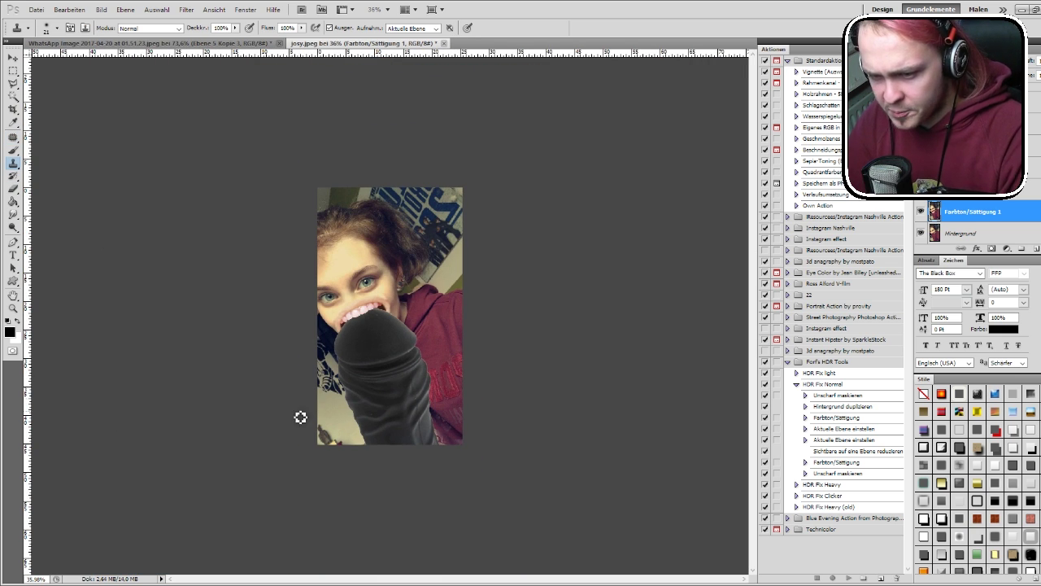
scroll(372, 379, "up", 1)
scroll(442, 360, "up", 2)
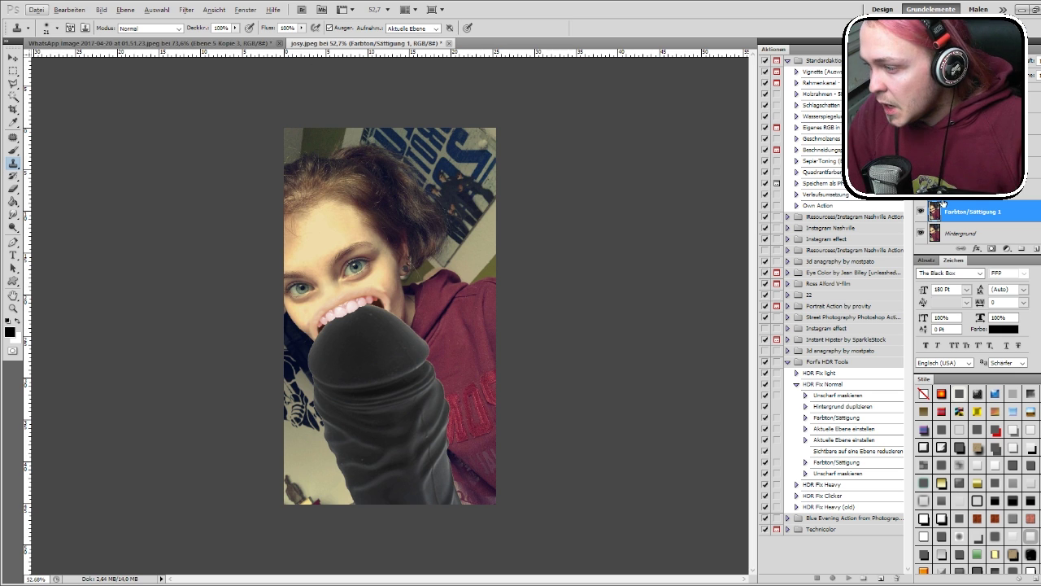
Step: Merge the woman's visible layers into one image with Ctrl+Shift+E, then undo to show her original photo
scroll(942, 211, "up", 2)
key("ctrl+shift+e")
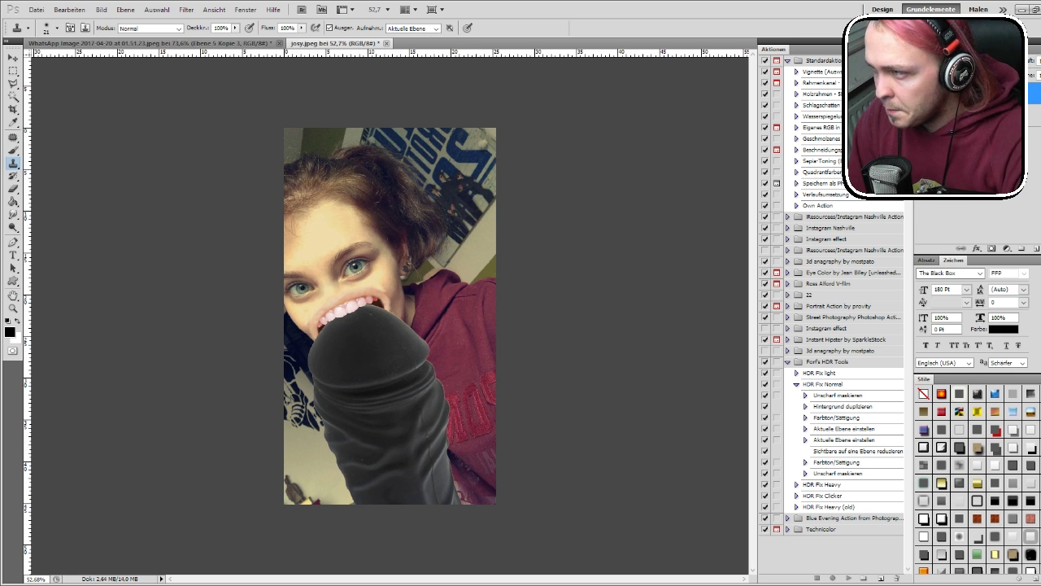
key("ctrl+z")
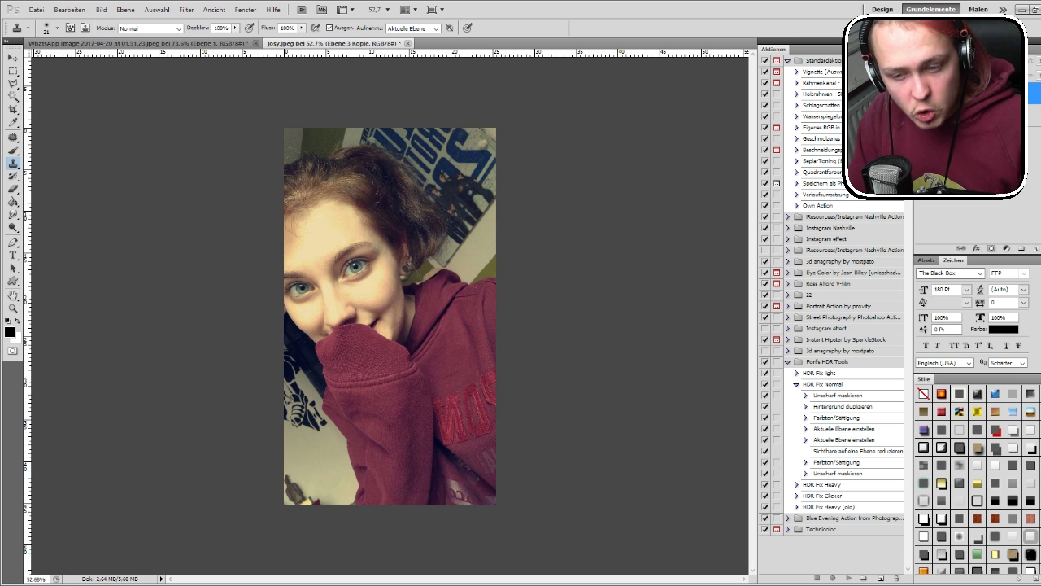
Step: Toggle between her original selfie and the toy-biting version, then switch to the man's selfie
key("ctrl+z")
key("ctrl+z")
key("ctrl+z")
key("ctrl+z")
key("ctrl+z")
key("ctrl+z")
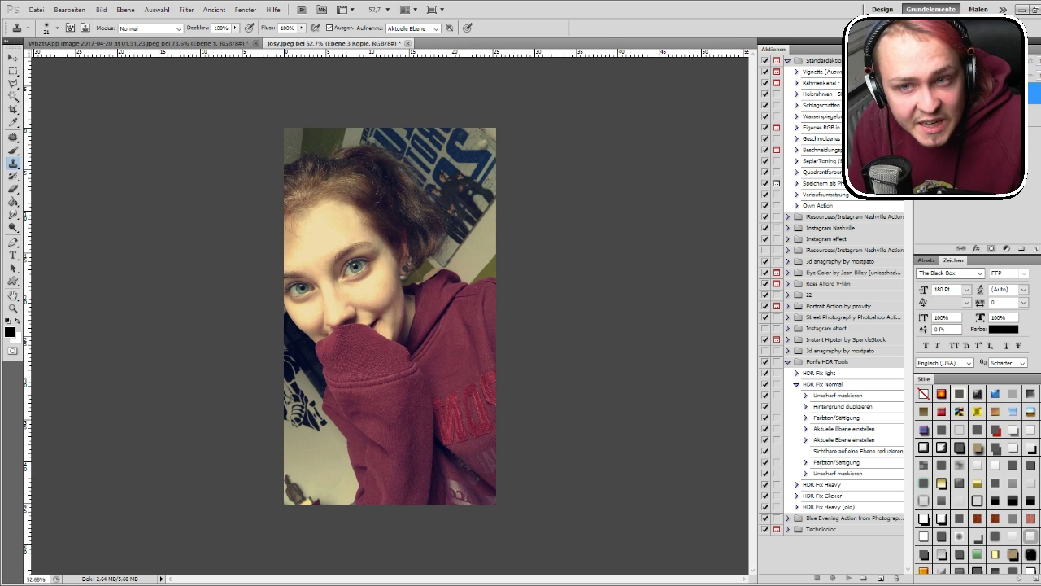
key("ctrl+z")
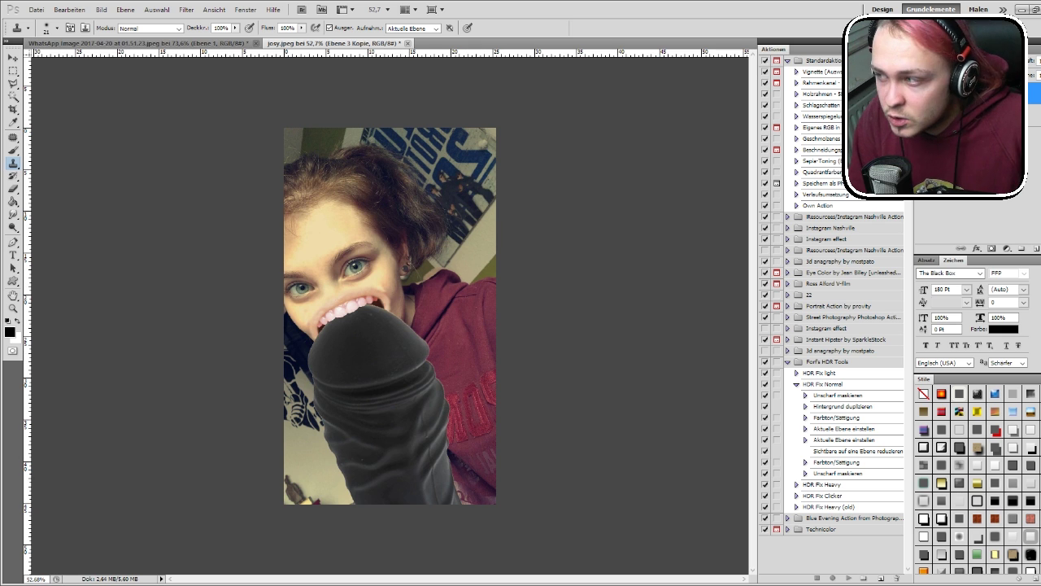
key("ctrl+z")
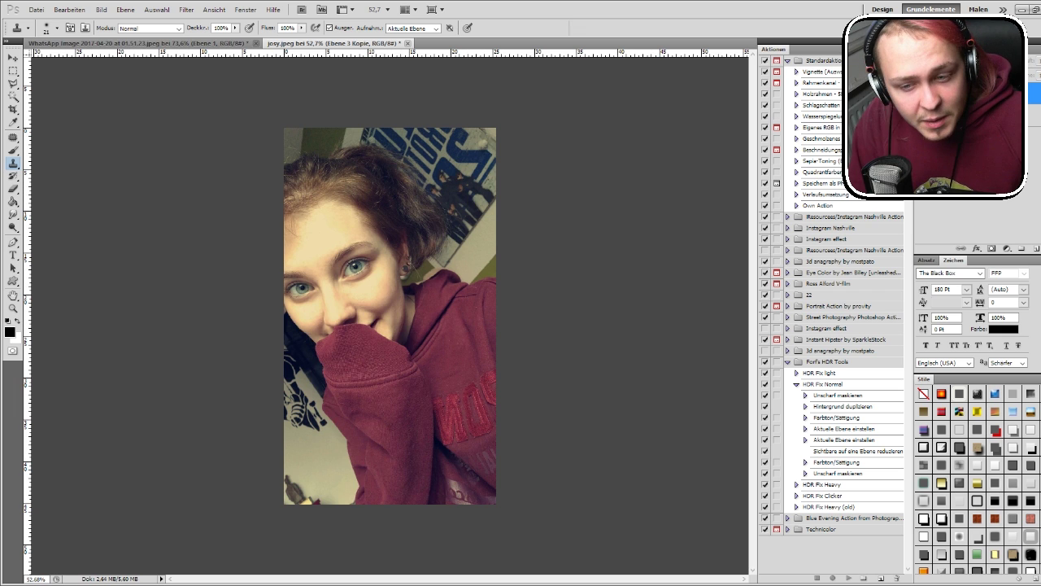
key("ctrl+z")
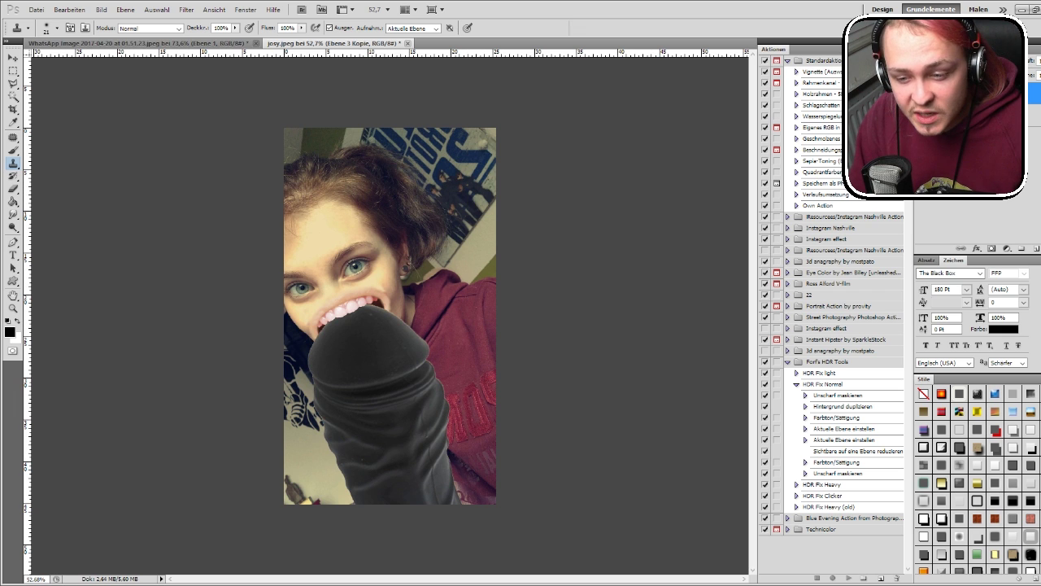
key("ctrl+z")
key("ctrl+Tab")
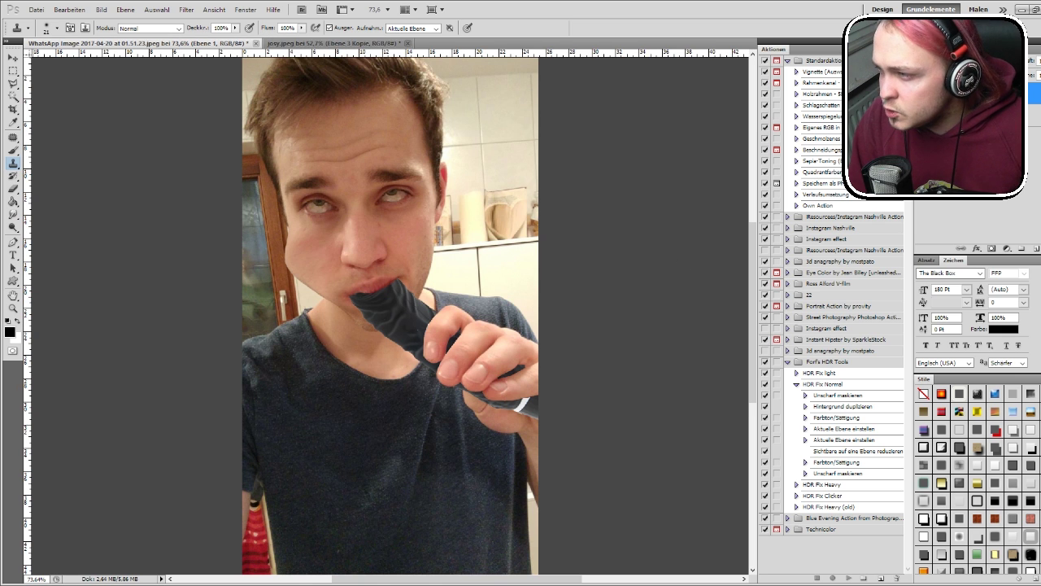
Step: Toggle the man's last edit on and off to compare his original selfie with the black-toy version
key("ctrl+z")
key("ctrl+z")
key("ctrl+z")
key("ctrl+z")
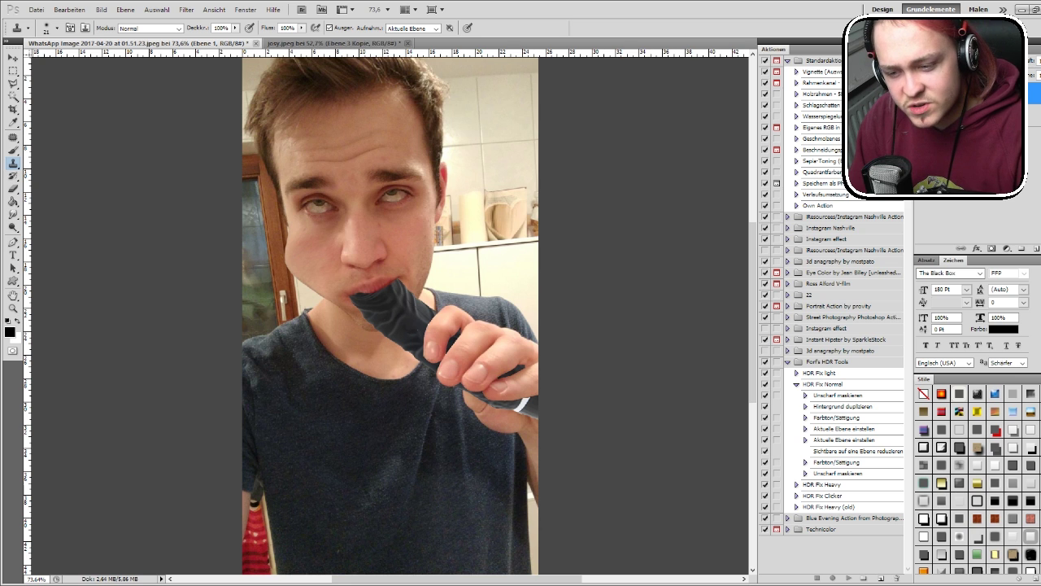
key("ctrl+z")
key("ctrl+z")
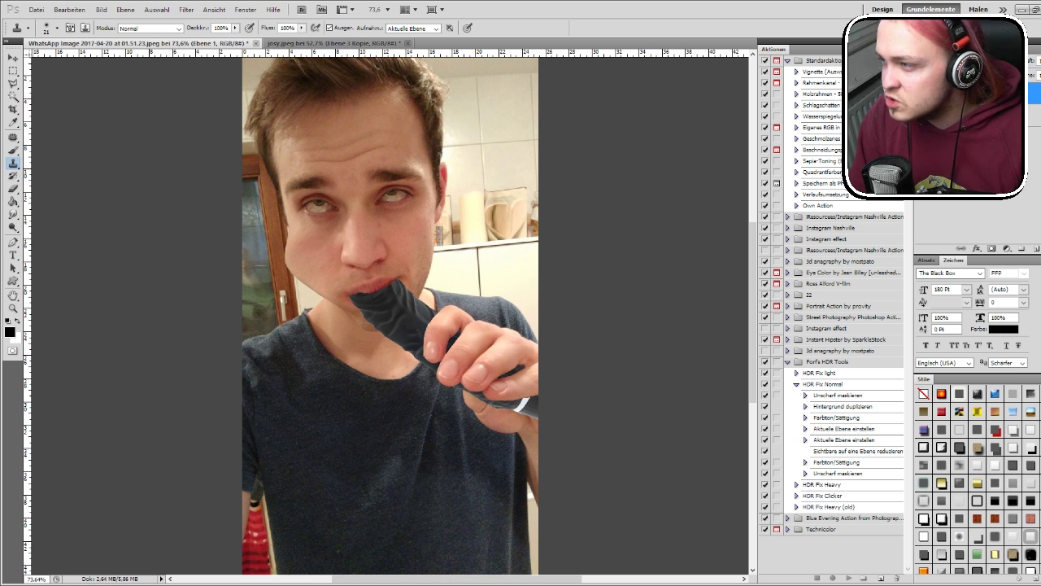
key("ctrl+z")
key("ctrl+z")
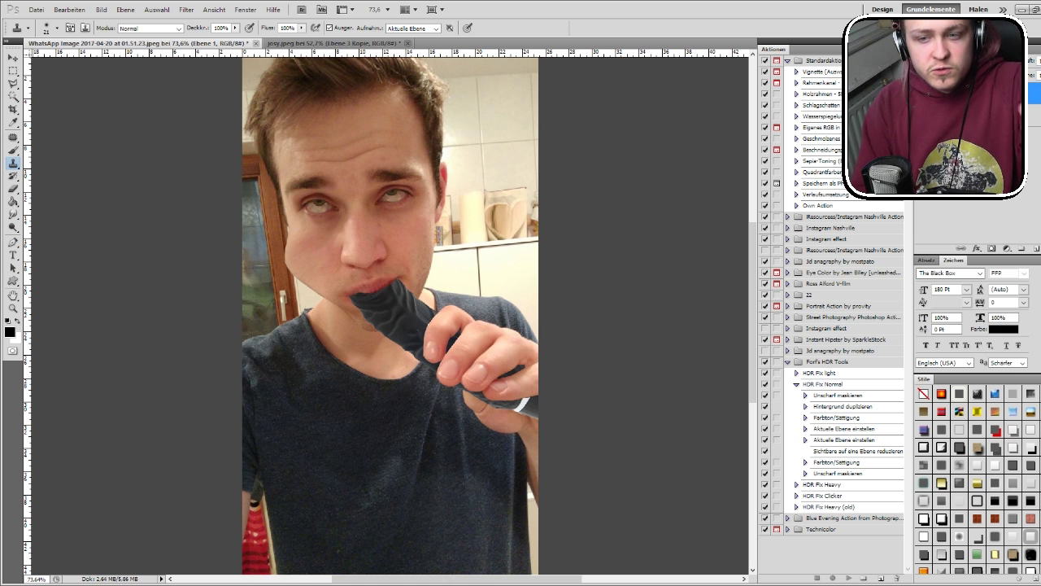
key("ctrl+z")
key("ctrl+z")
key("ctrl+z")
key("ctrl+z")
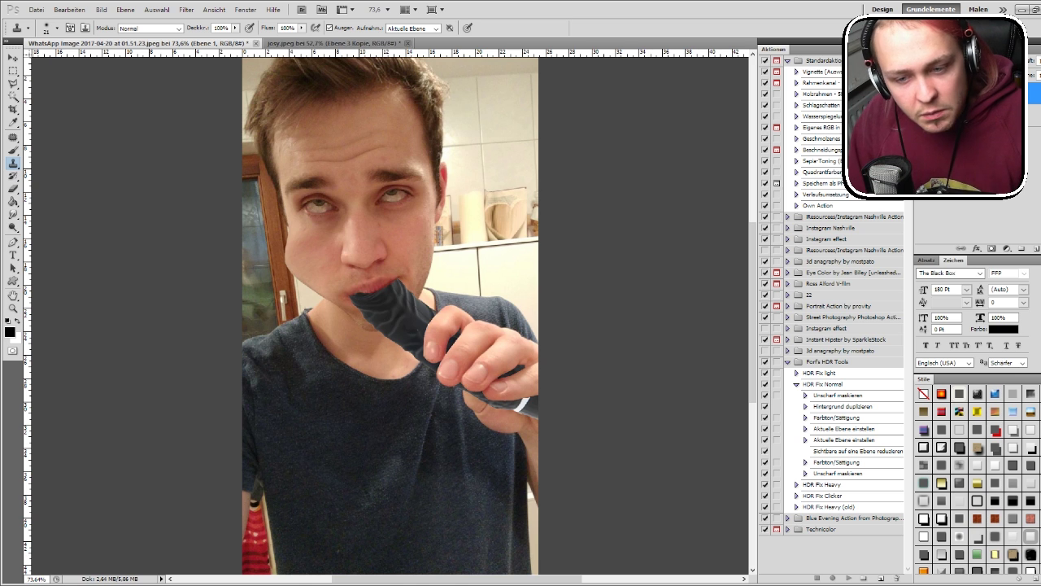
key("ctrl+z")
key("ctrl+z")
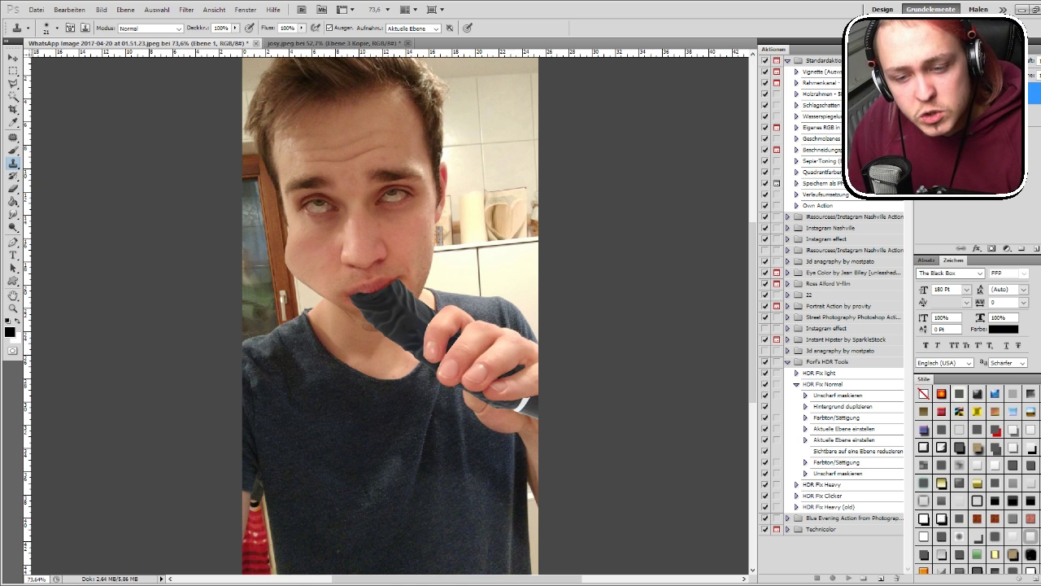
scroll(586, 350, "down", 1)
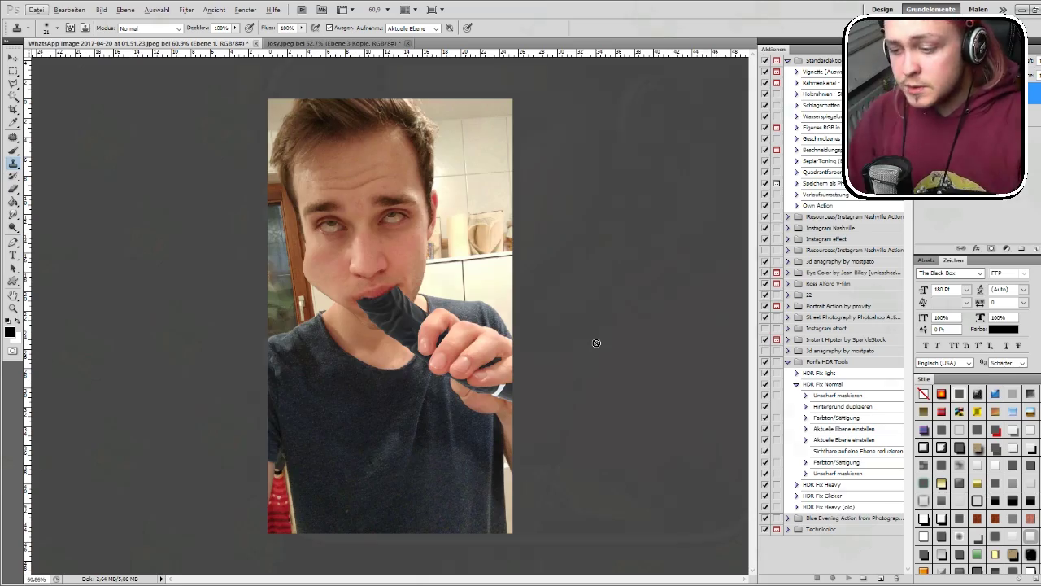